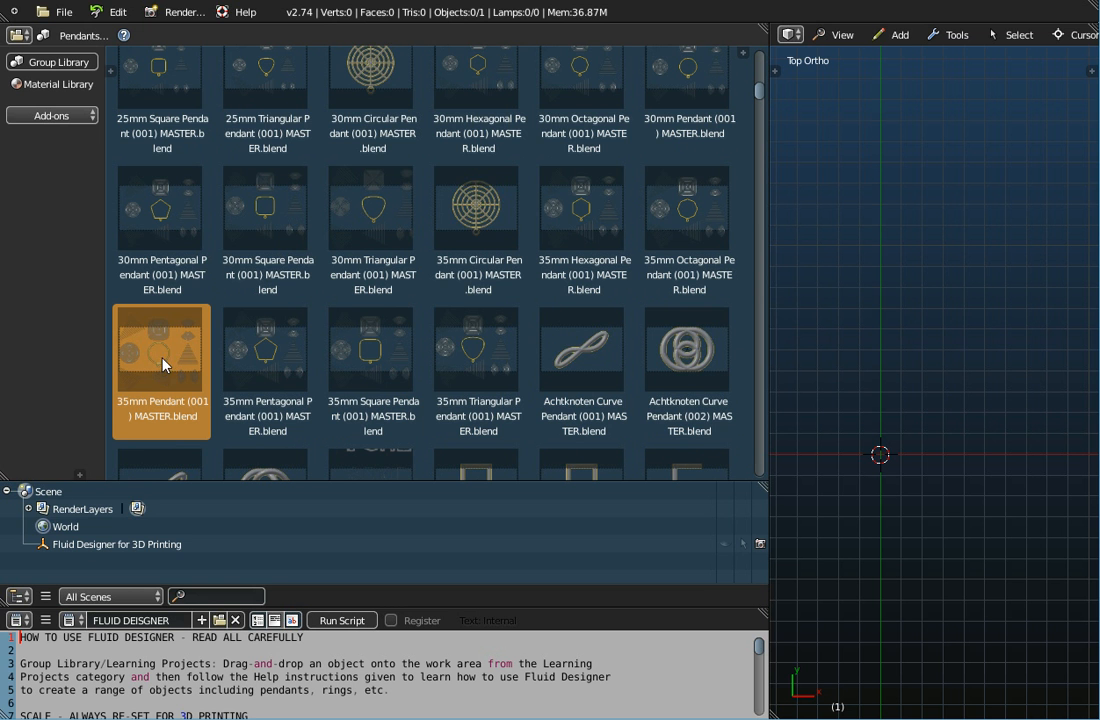
# - Place the 35mm Pendant (001) MASTER.blend model from the group library in the 3D workspace
pyautogui.moveTo(166, 356); pyautogui.dragTo(842, 305)
pyautogui.click(918, 359)
pyautogui.click(922, 331)
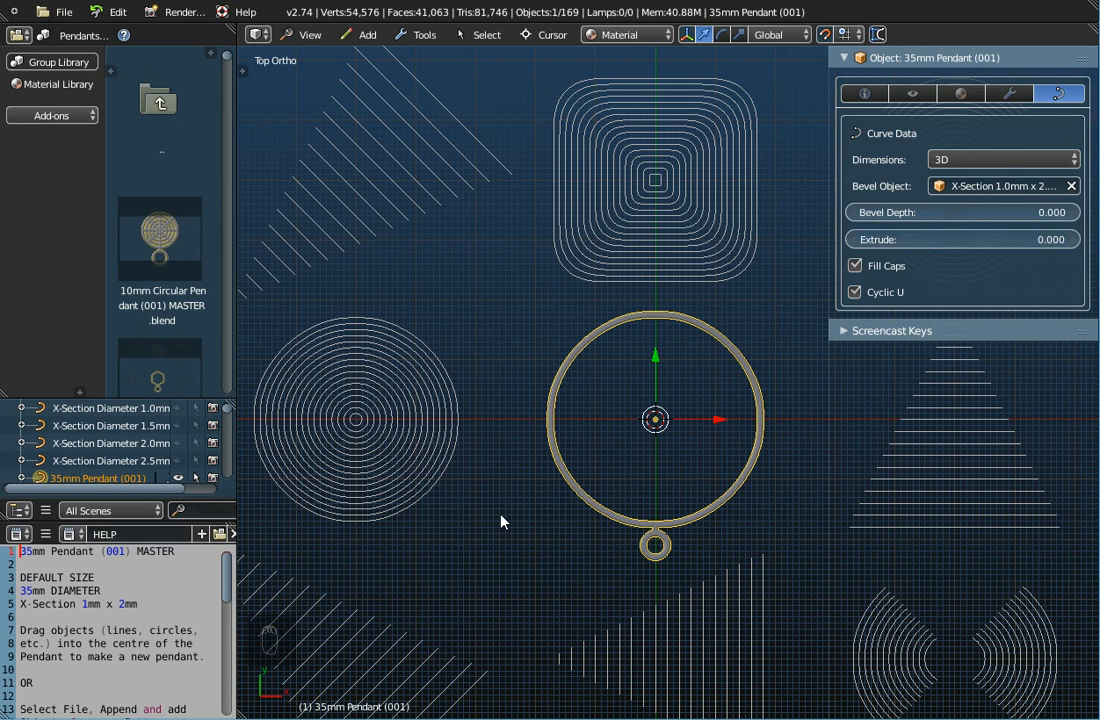
# - In top view, move the 8 mm square and the 20 mm diameter circle to the centre of the pendant ring
pyautogui.scroll(-3, 502, 521)
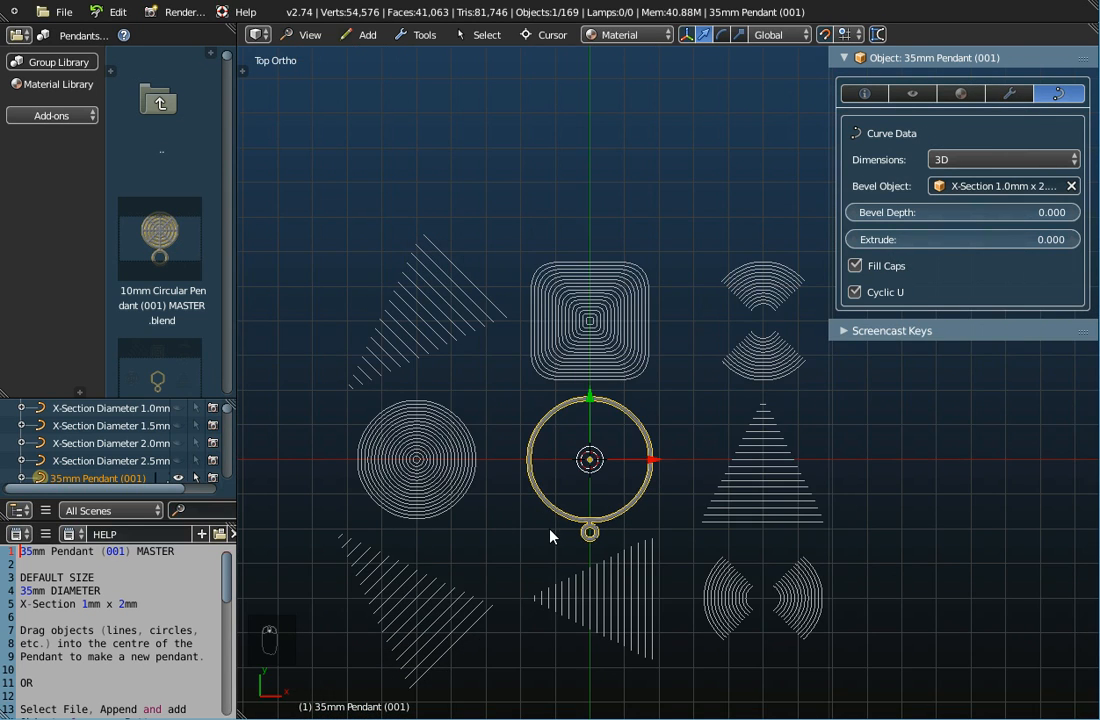
pyautogui.moveTo(550, 528); pyautogui.dragTo(555, 436, button='middle')
pyautogui.scroll(3, 588, 449)
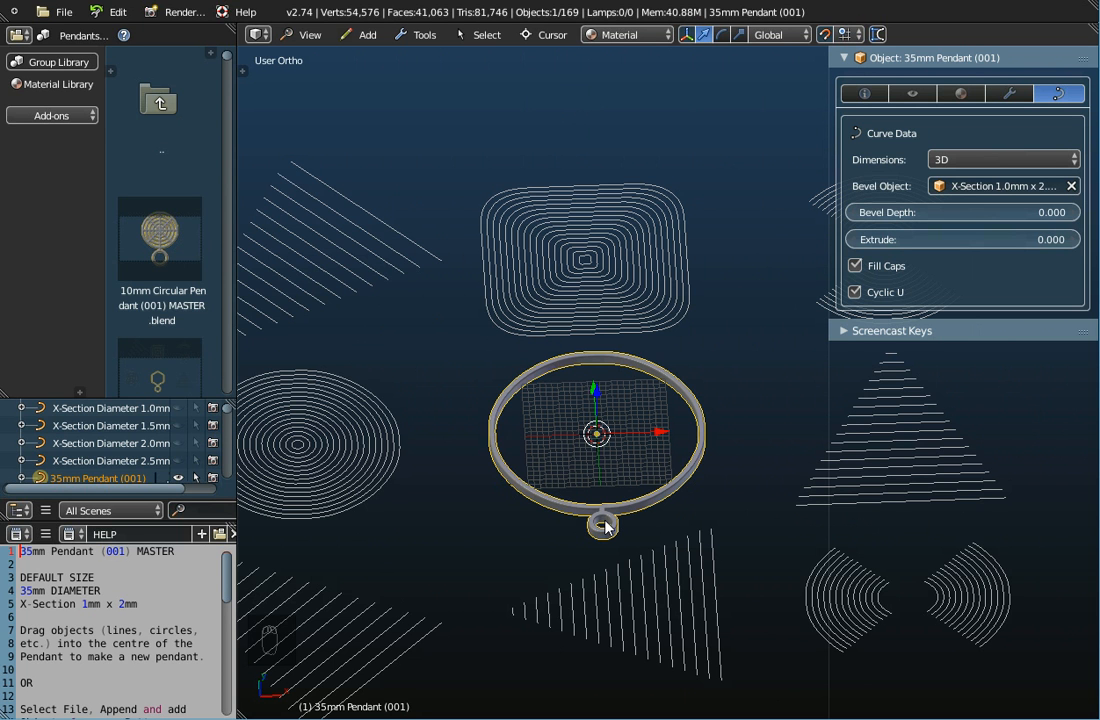
pyautogui.moveTo(607, 526)
pyautogui.mouseDown(button='middle')
pyautogui.moveTo(595, 585)
pyautogui.moveTo(589, 528)
pyautogui.moveTo(607, 526)
pyautogui.mouseUp(button='middle')
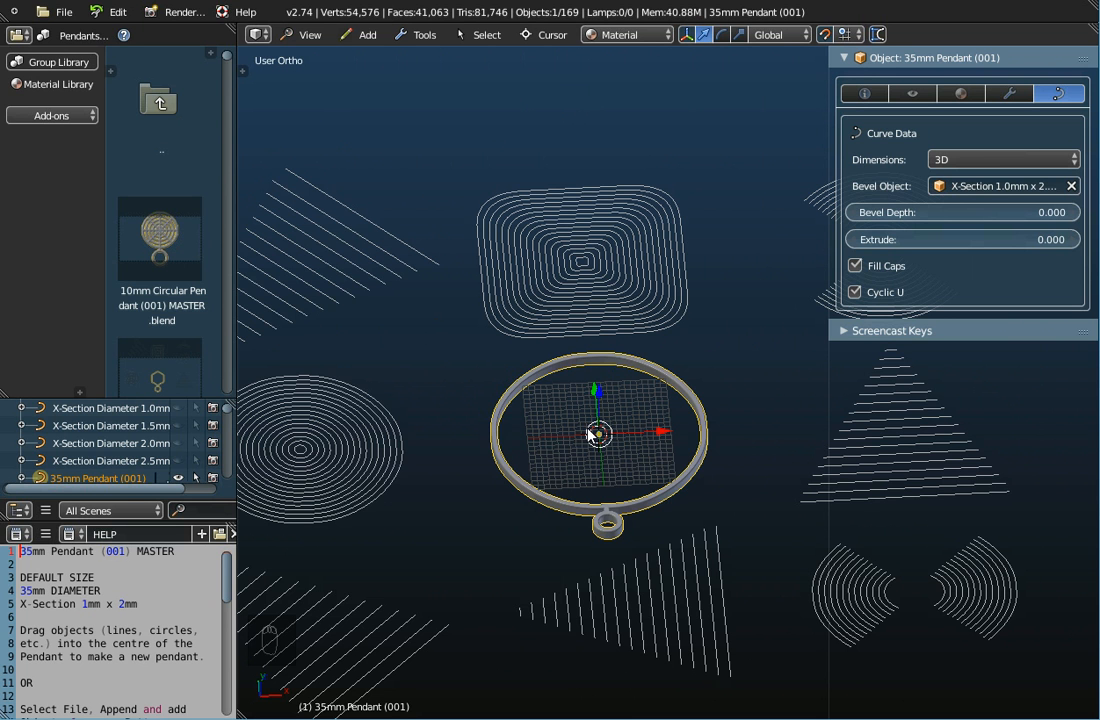
pyautogui.click(305, 34)
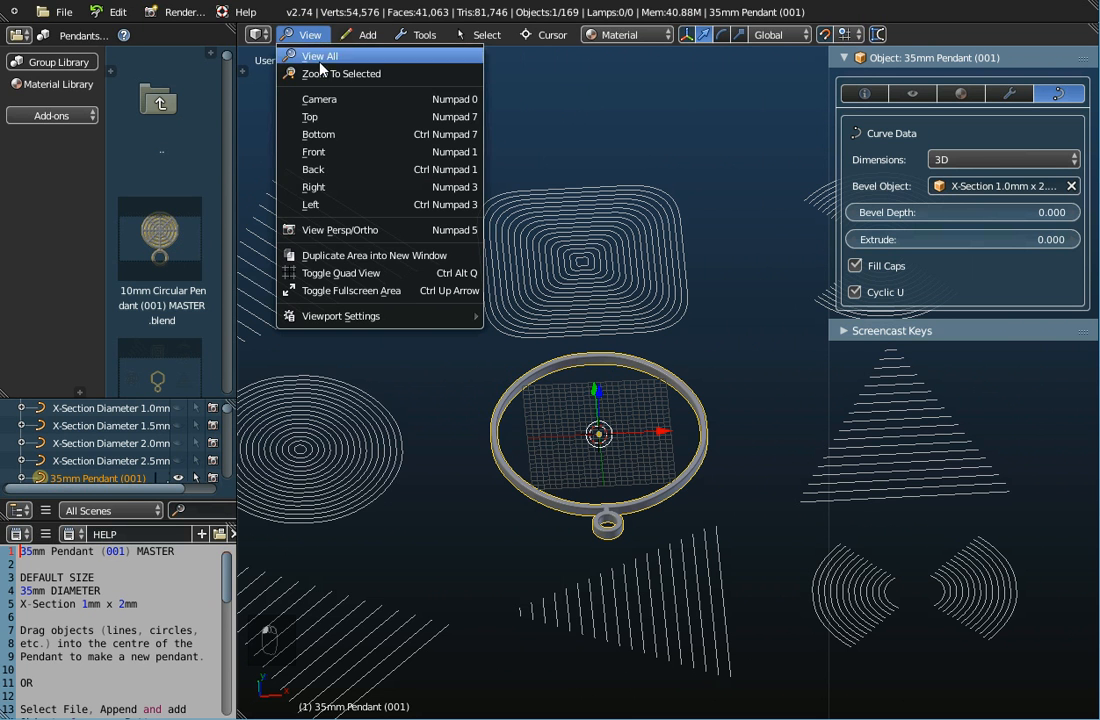
pyautogui.click(312, 118)
pyautogui.scroll(-1, 663, 504)
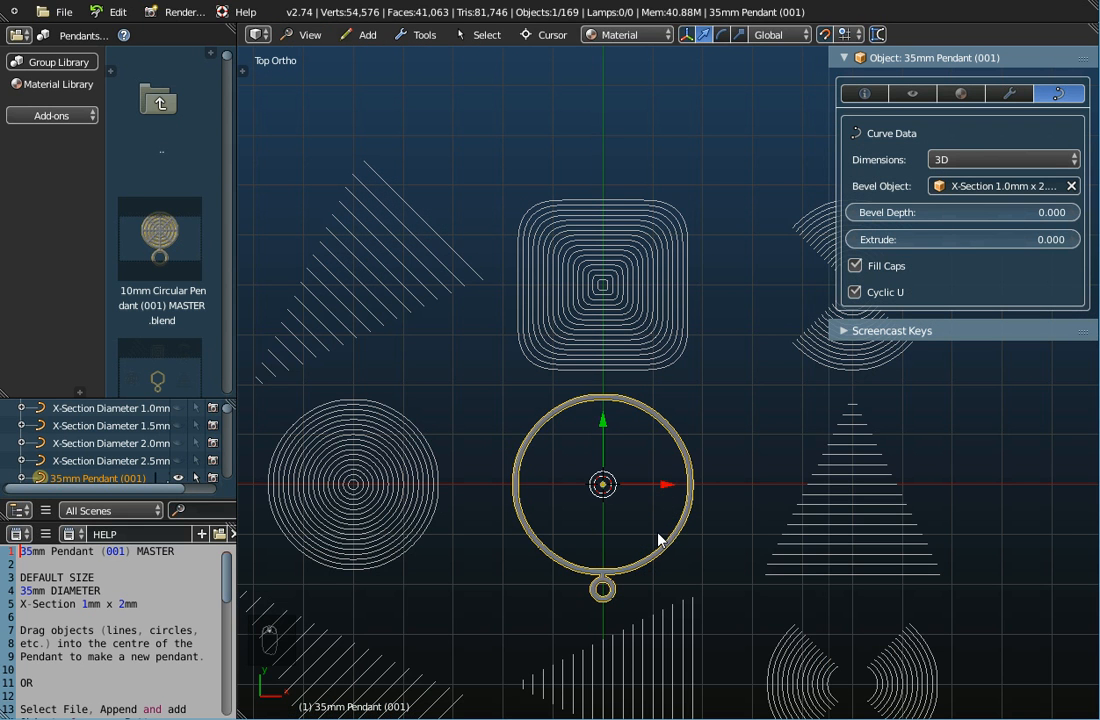
pyautogui.keyDown('shift'); pyautogui.moveTo(704, 574); pyautogui.dragTo(659, 487, button='middle'); pyautogui.keyUp('shift')
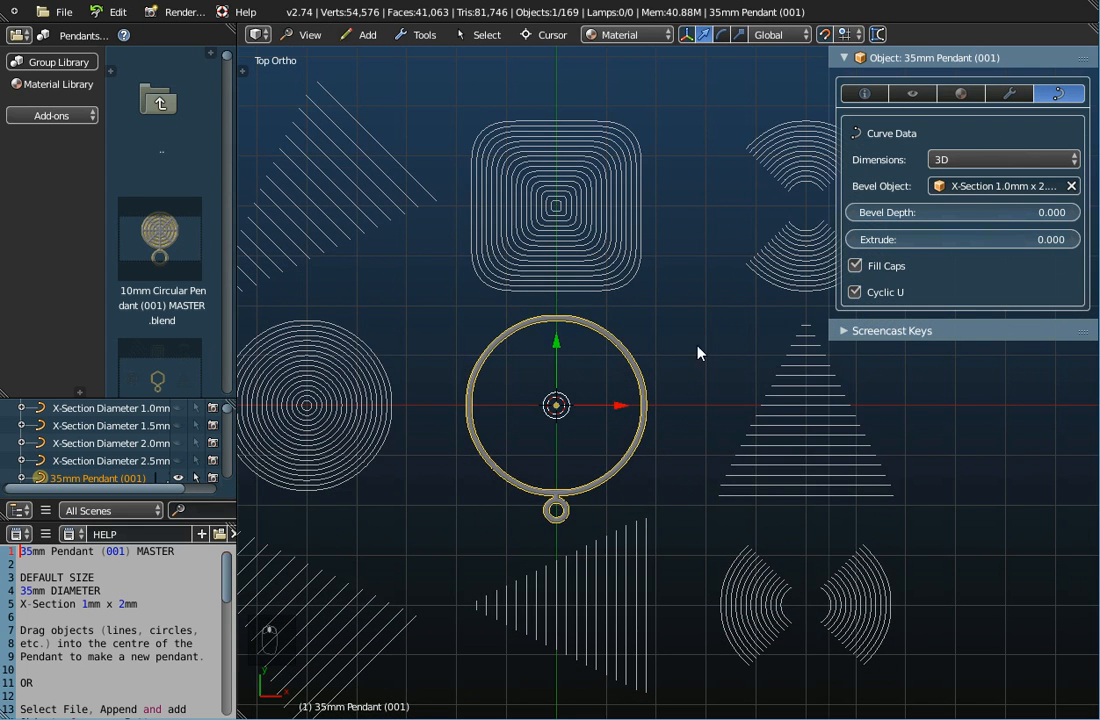
pyautogui.rightClick(578, 222)
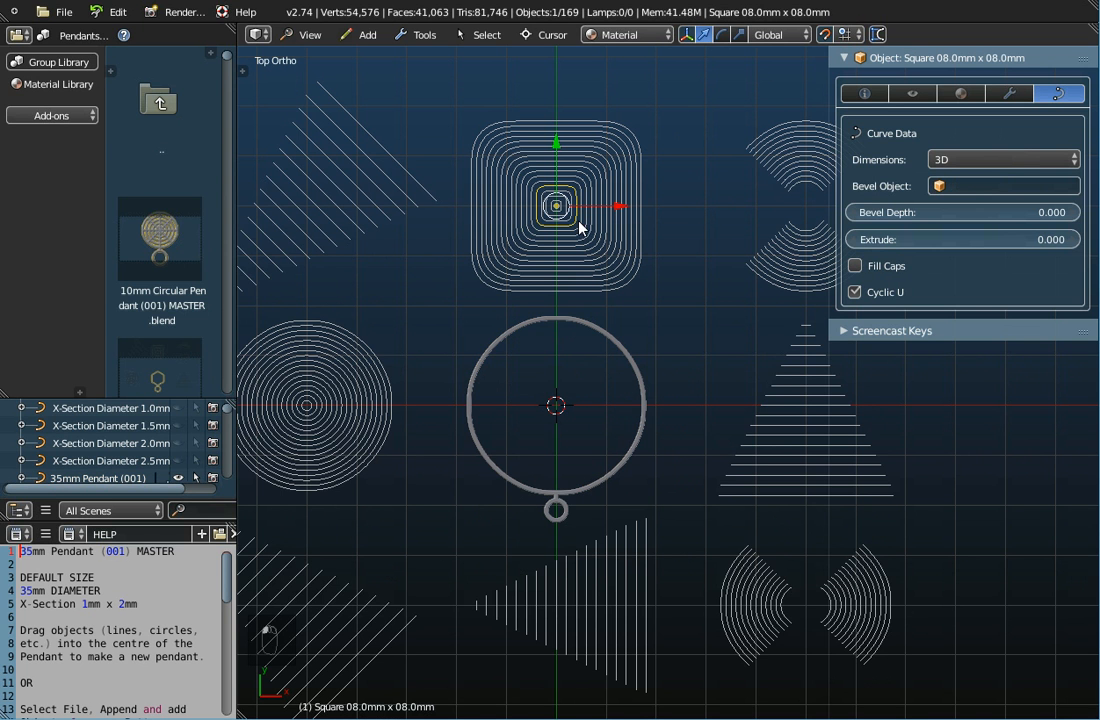
pyautogui.moveTo(566, 150); pyautogui.dragTo(566, 362)
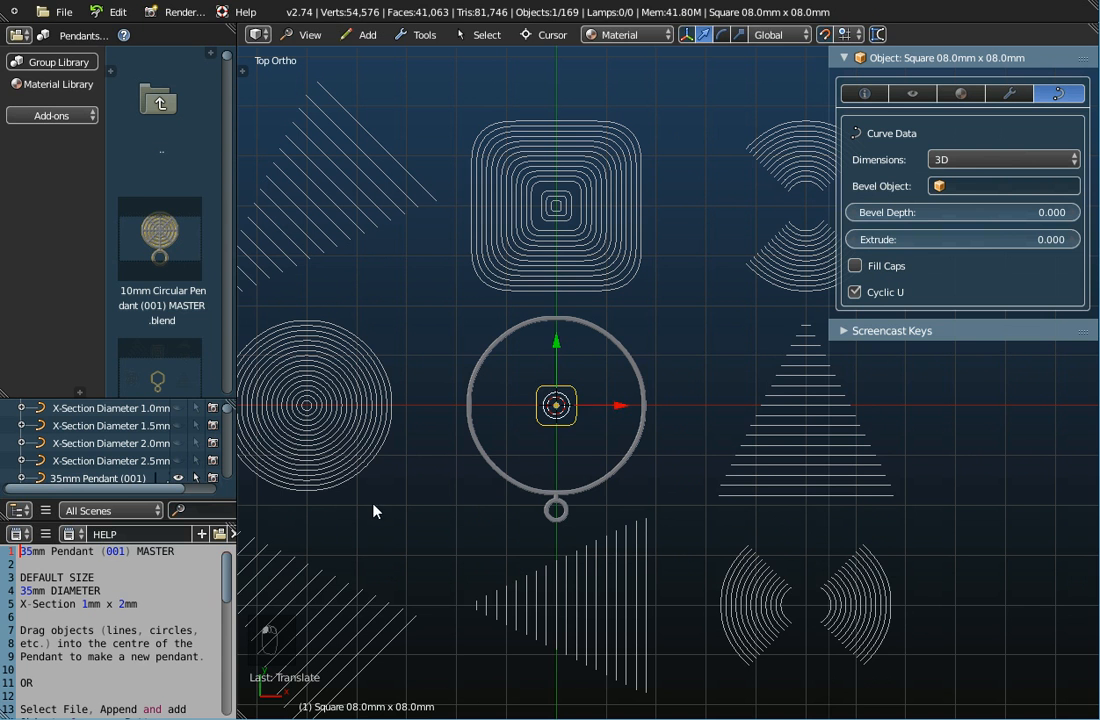
pyautogui.rightClick(356, 425)
pyautogui.moveTo(366, 408); pyautogui.dragTo(624, 420)
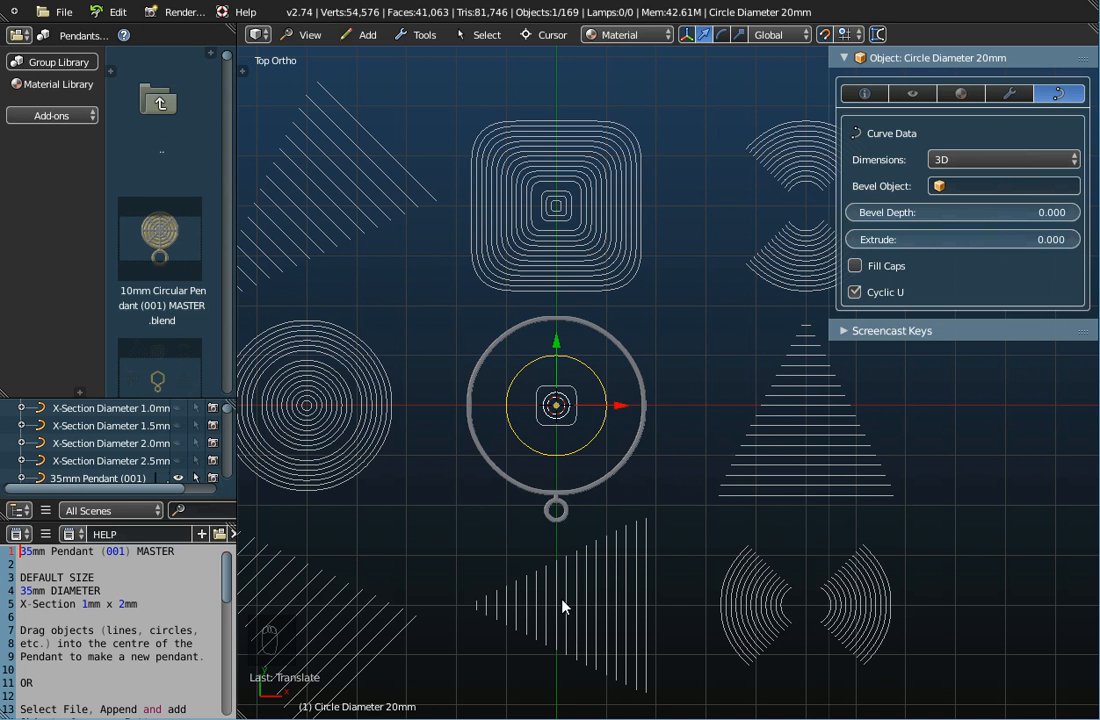
# - Move the 35 mm horizontal line into the pendant ring so it runs across the ring's centre
pyautogui.rightClick(806, 494)
pyautogui.moveTo(800, 437); pyautogui.dragTo(812, 352)
pyautogui.moveTo(854, 398); pyautogui.dragTo(628, 400)
pyautogui.scroll(4, 565, 425)
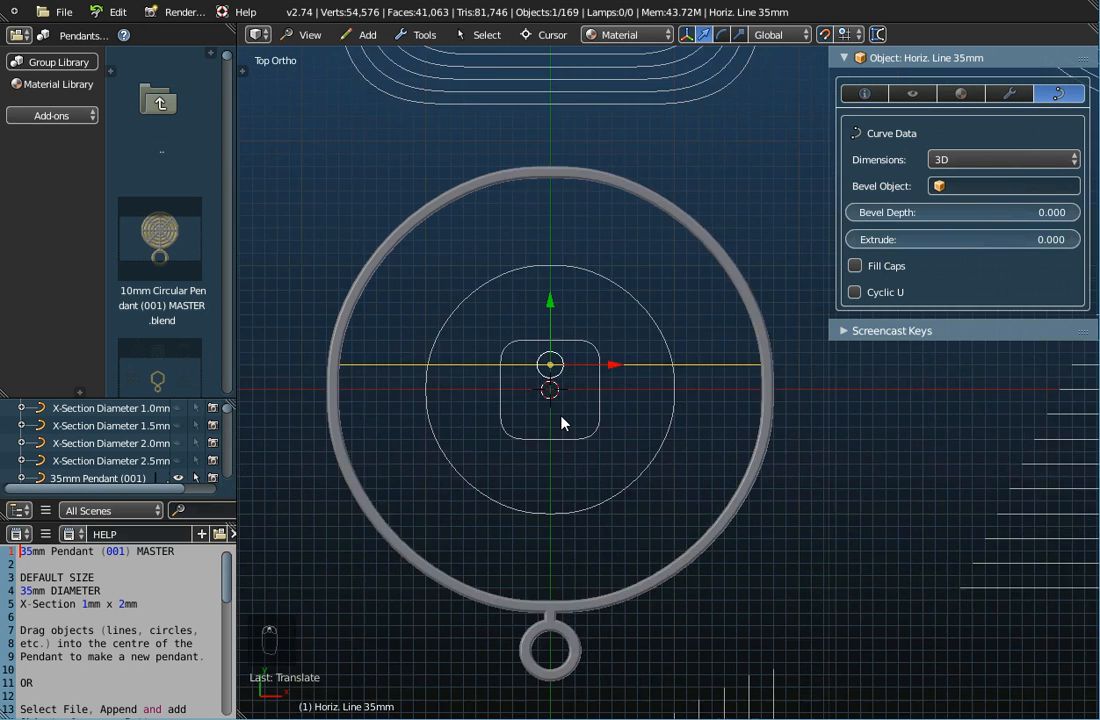
pyautogui.scroll(2, 561, 423)
pyautogui.moveTo(550, 297); pyautogui.dragTo(548, 331)
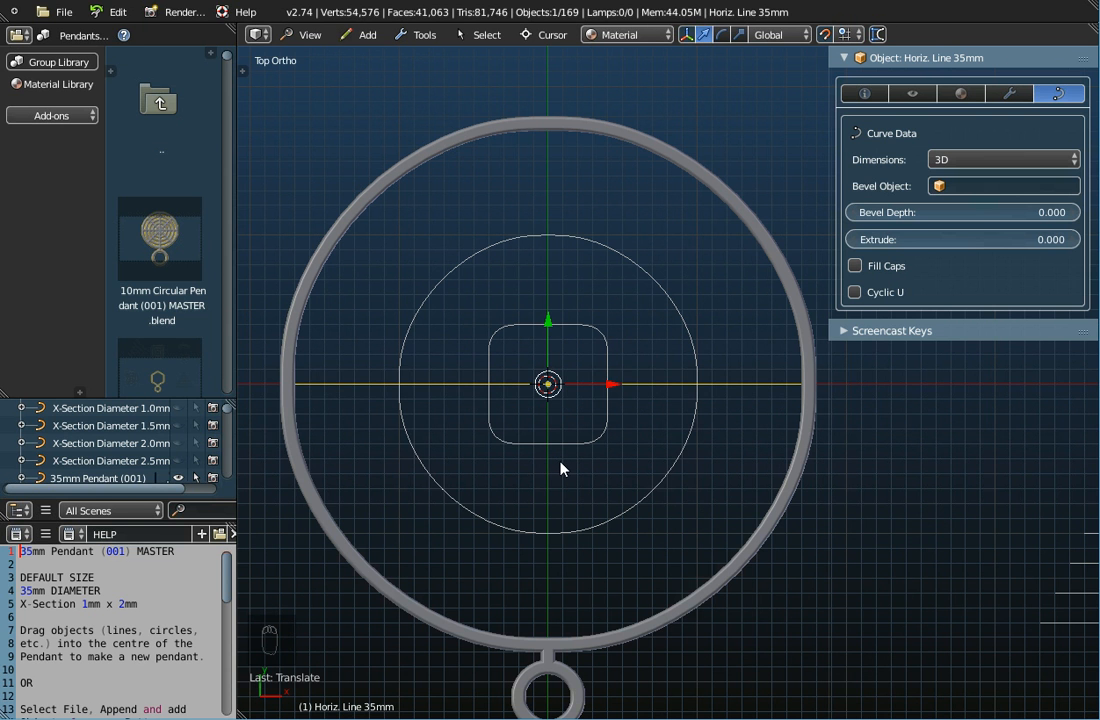
# - Move the 35 mm vertical line into the pendant ring so it runs through the ring's centre
pyautogui.scroll(-3, 550, 497)
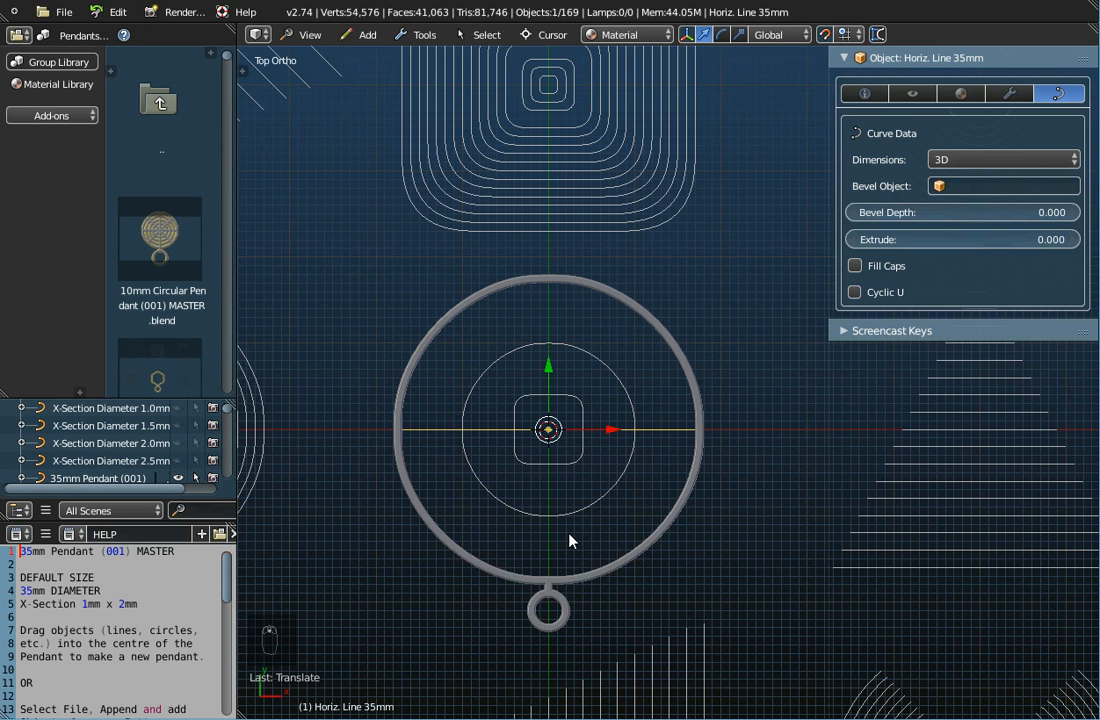
pyautogui.rightClick(704, 671)
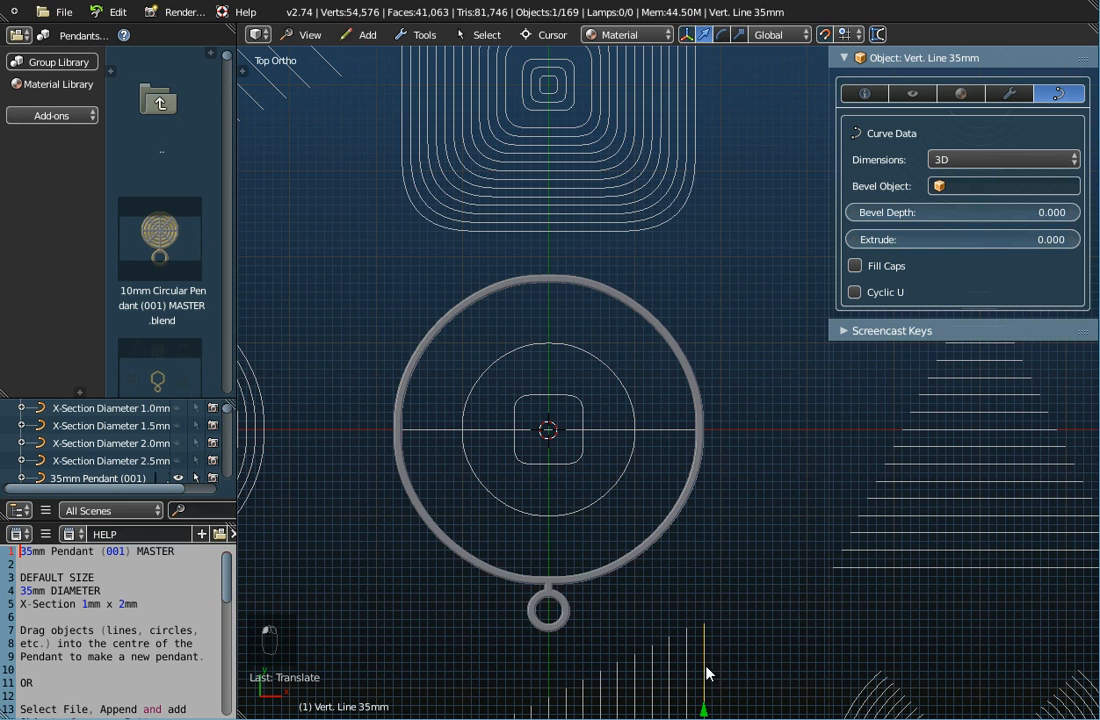
pyautogui.moveTo(712, 668); pyautogui.dragTo(714, 376)
pyautogui.moveTo(771, 432); pyautogui.dragTo(614, 425)
pyautogui.scroll(-3, 597, 557)
# - Check the lines, circle and square inside the pendant ring one by one, and look over the object types available to add
pyautogui.moveTo(597, 557); pyautogui.dragTo(619, 430, button='middle')
pyautogui.scroll(5, 619, 479)
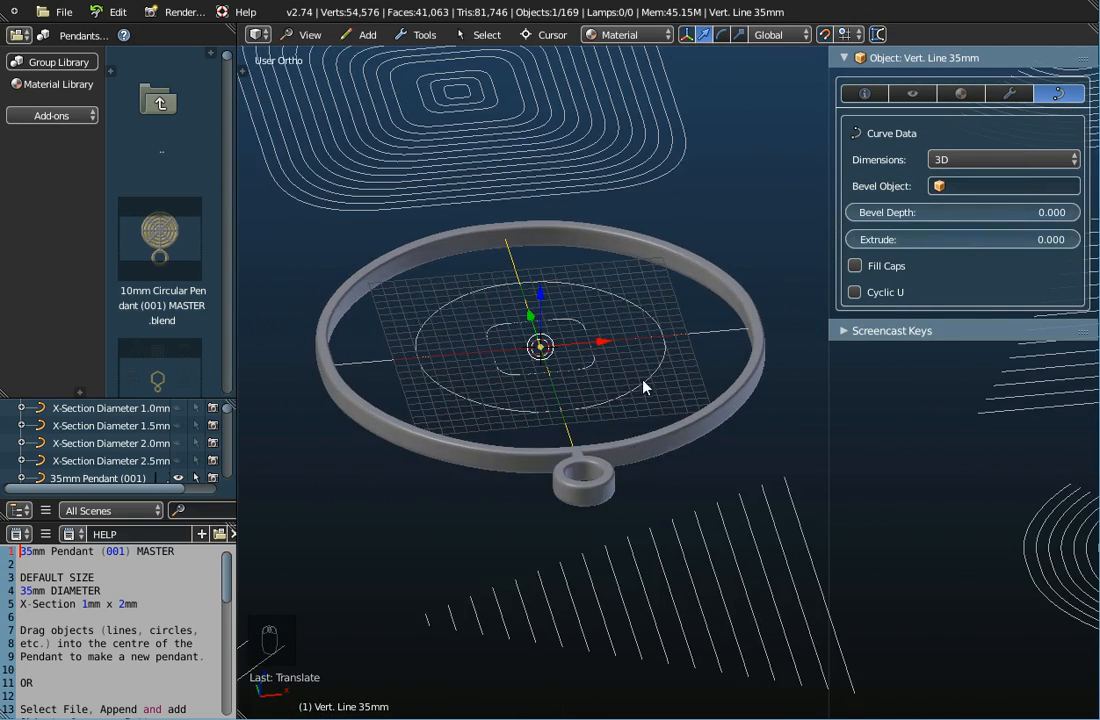
pyautogui.rightClick(695, 340)
pyautogui.rightClick(572, 288)
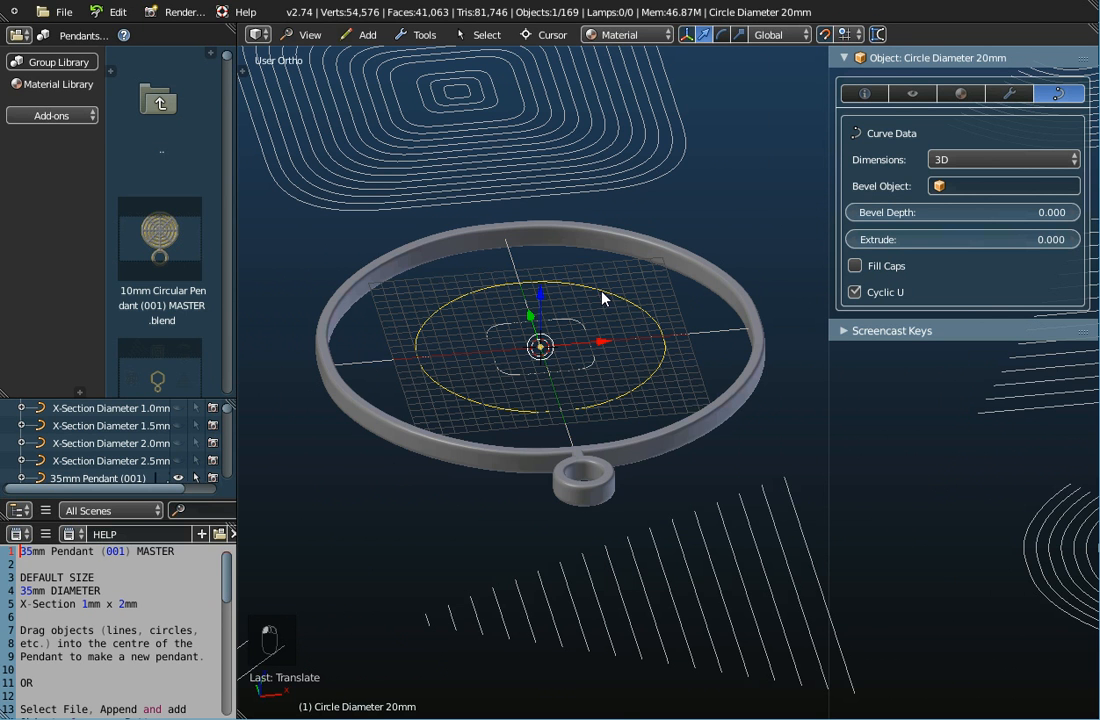
pyautogui.rightClick(592, 341)
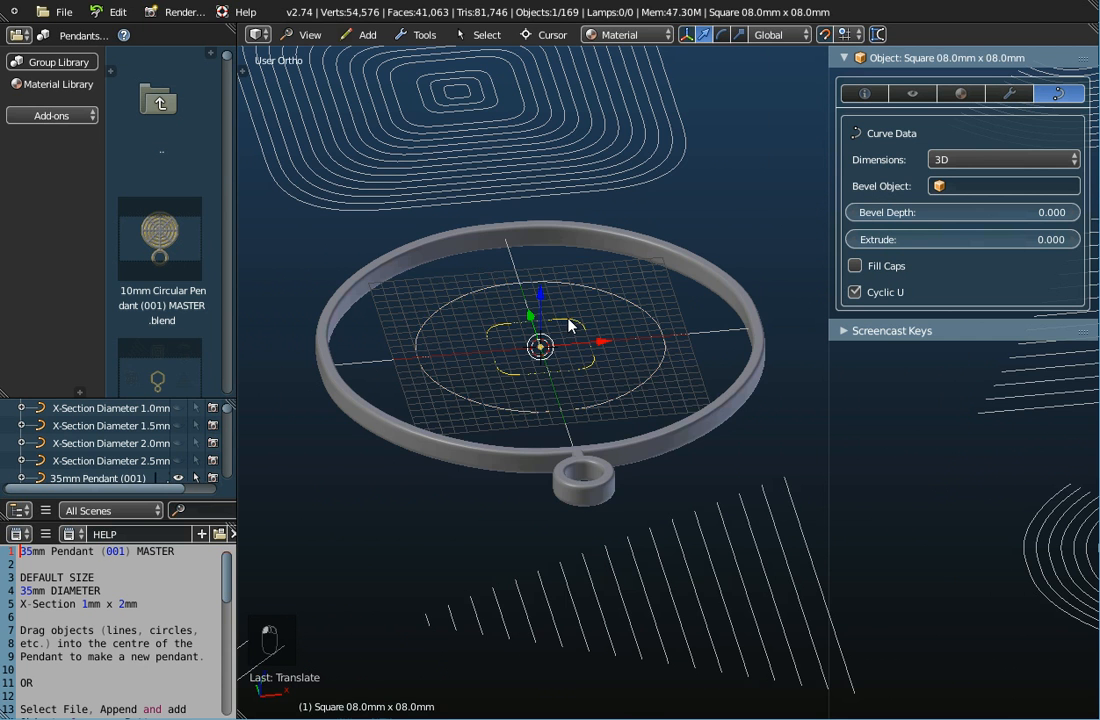
pyautogui.moveTo(592, 341); pyautogui.dragTo(556, 414, button='middle')
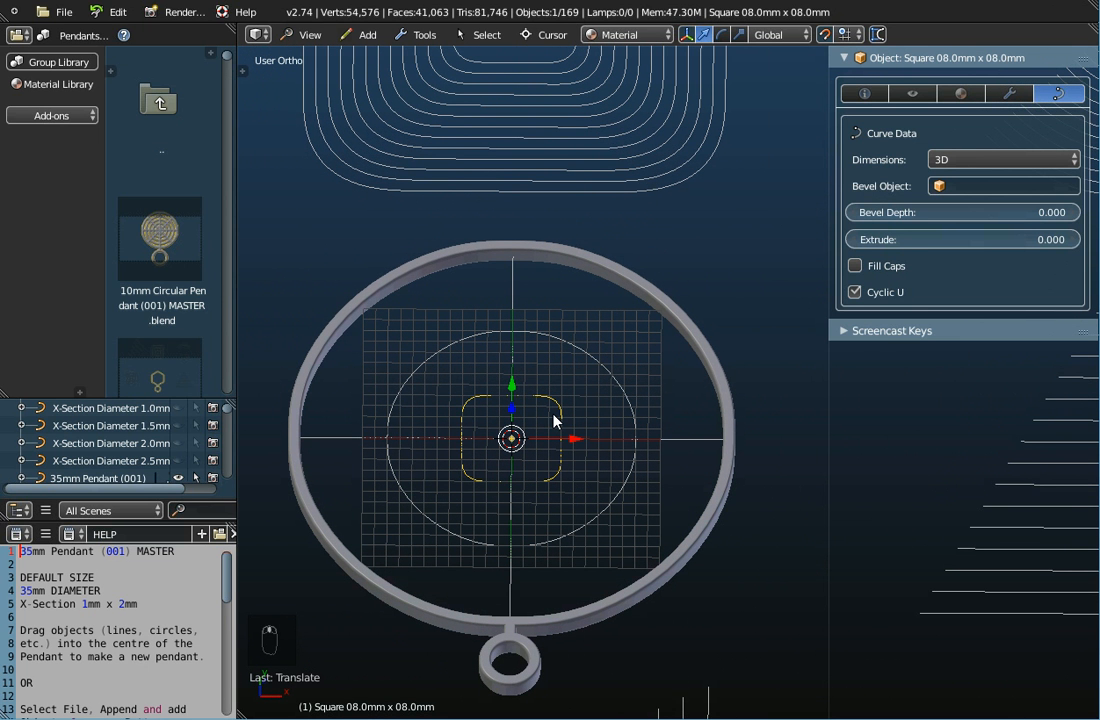
pyautogui.rightClick(686, 447)
pyautogui.rightClick(511, 290)
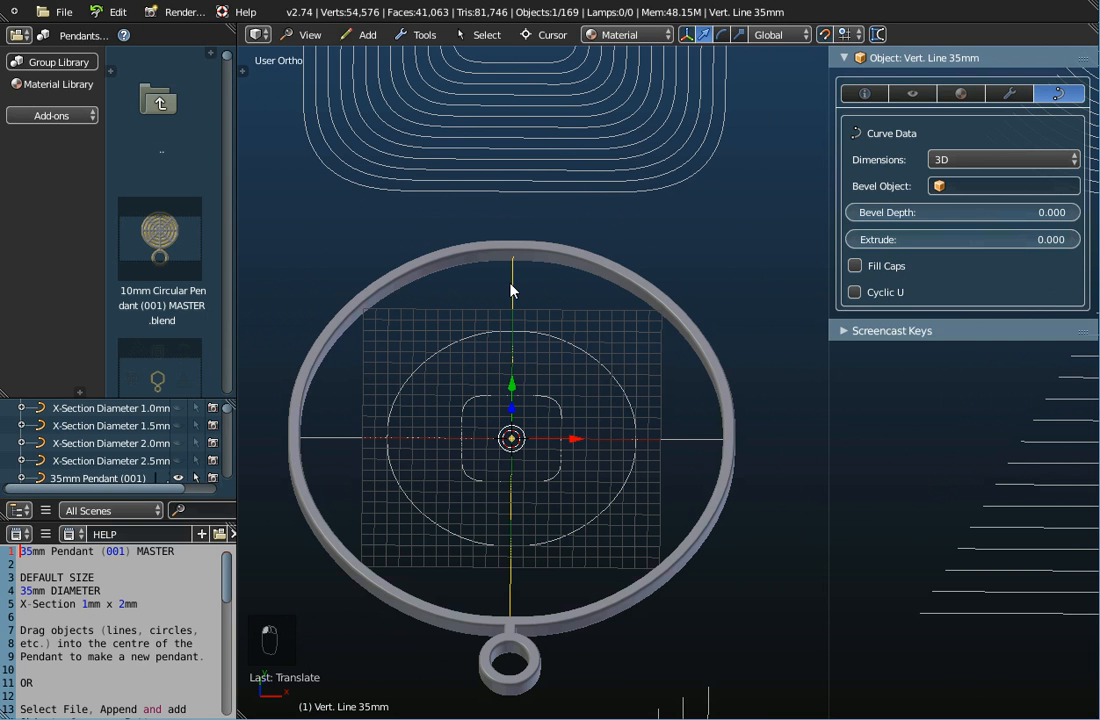
pyautogui.click(363, 34)
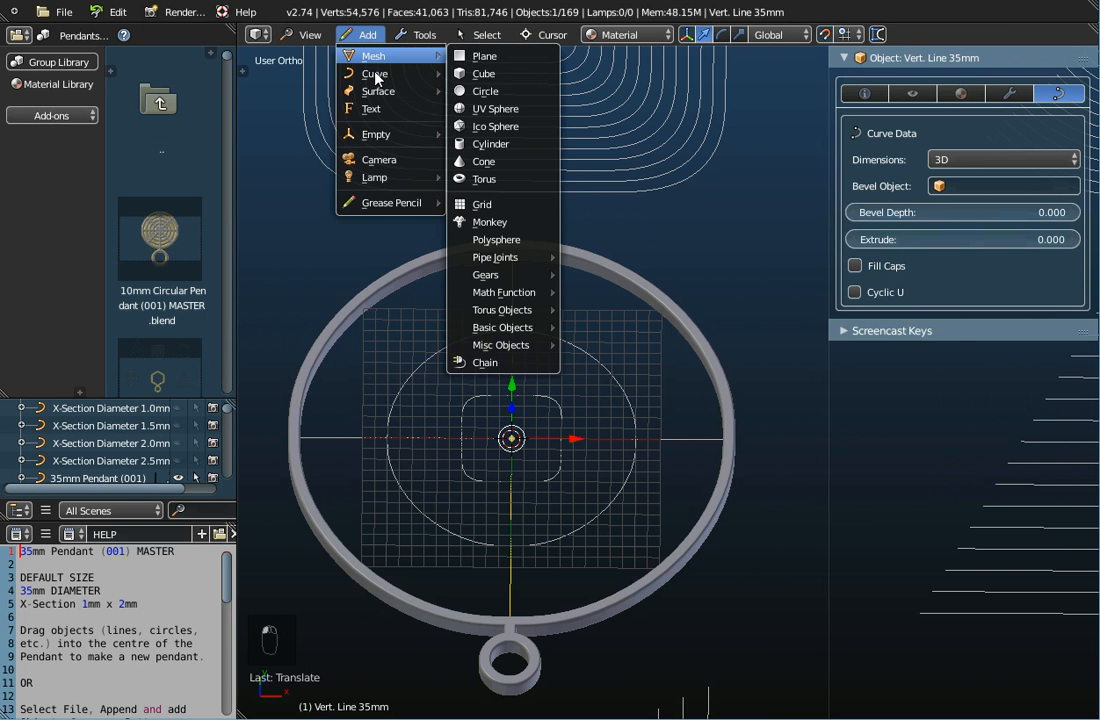
pyautogui.moveTo(372, 78)
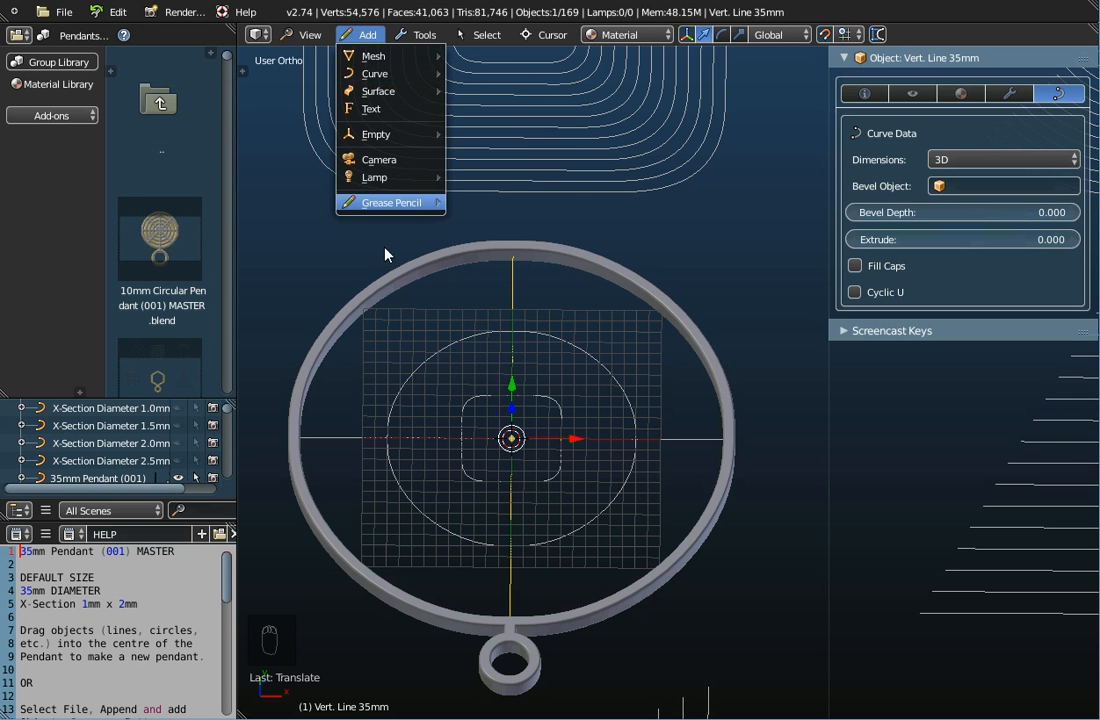
pyautogui.scroll(-5, 442, 388)
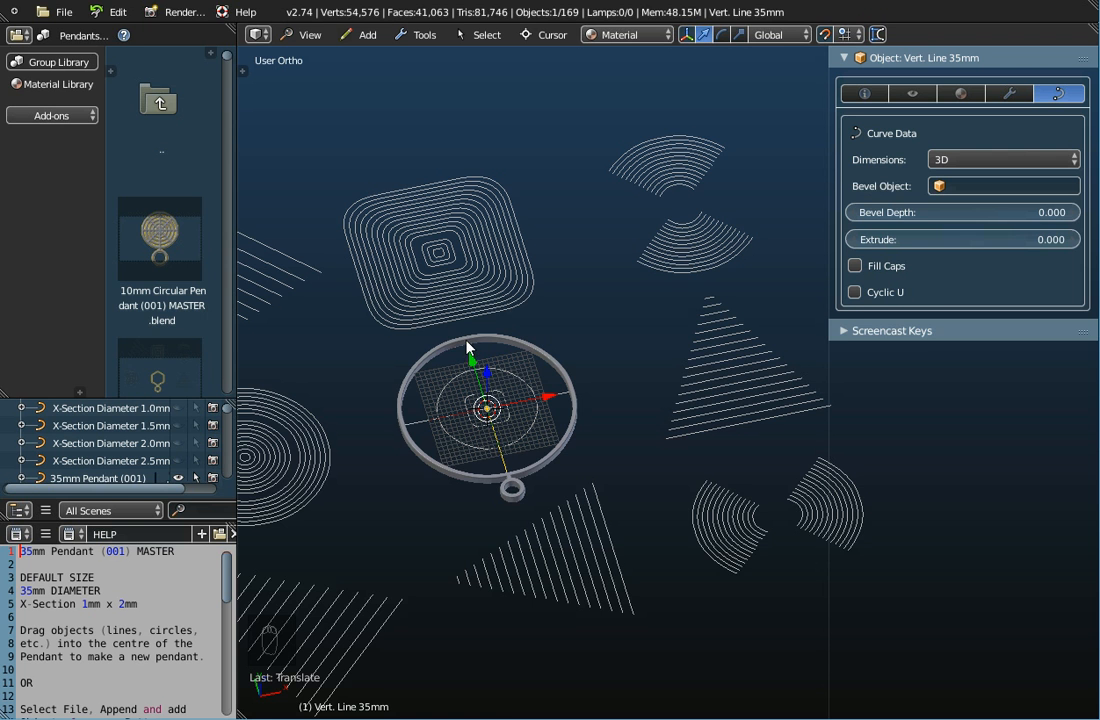
pyautogui.scroll(3, 513, 412)
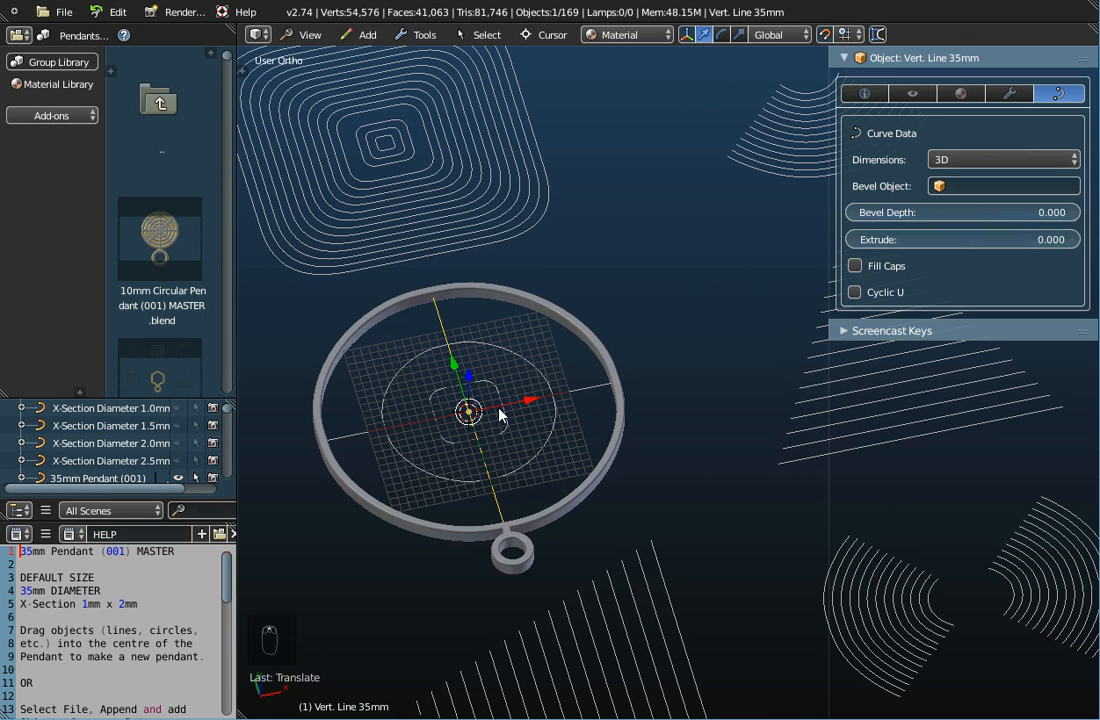
# - Join the 8 mm square, 20 mm circle and 35 mm horizontal and vertical lines inside the ring into one object
pyautogui.rightClick(496, 386)
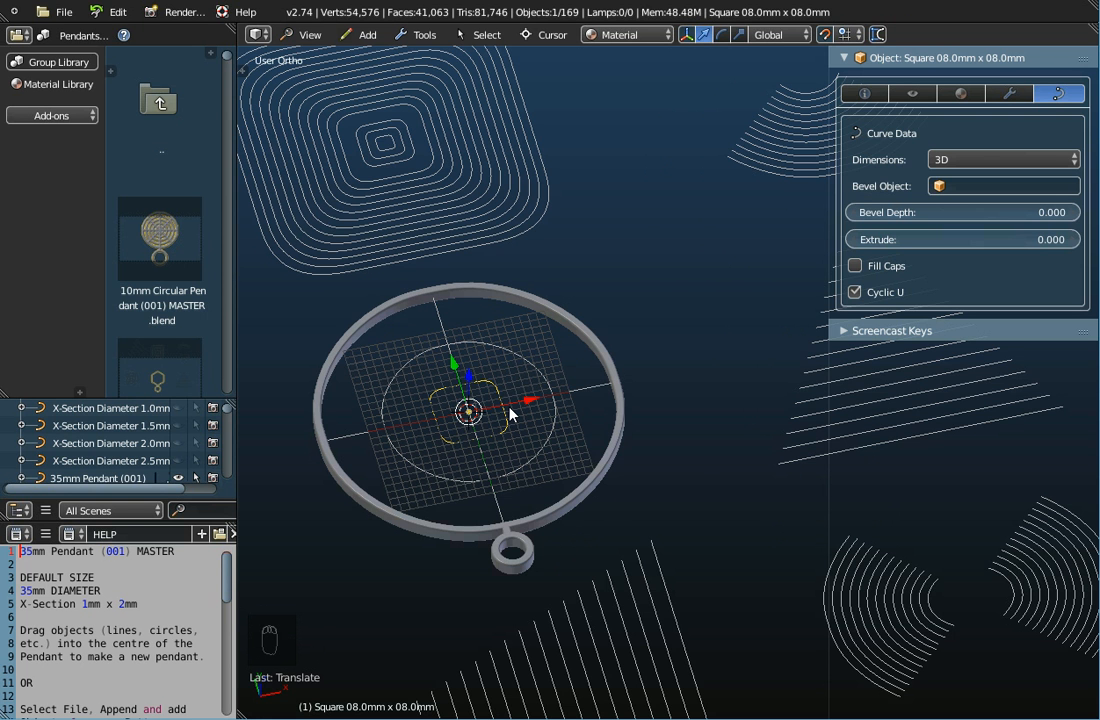
pyautogui.scroll(-3, 510, 413)
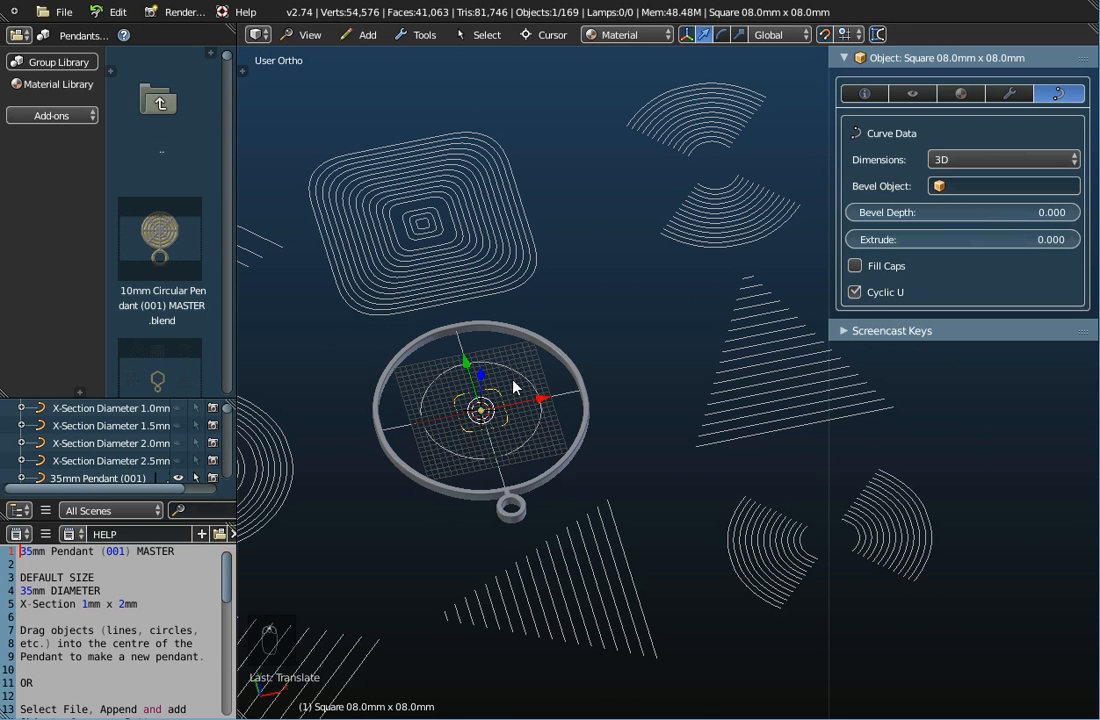
pyautogui.keyDown('shift'); pyautogui.rightClick(504, 394); pyautogui.keyUp('shift')
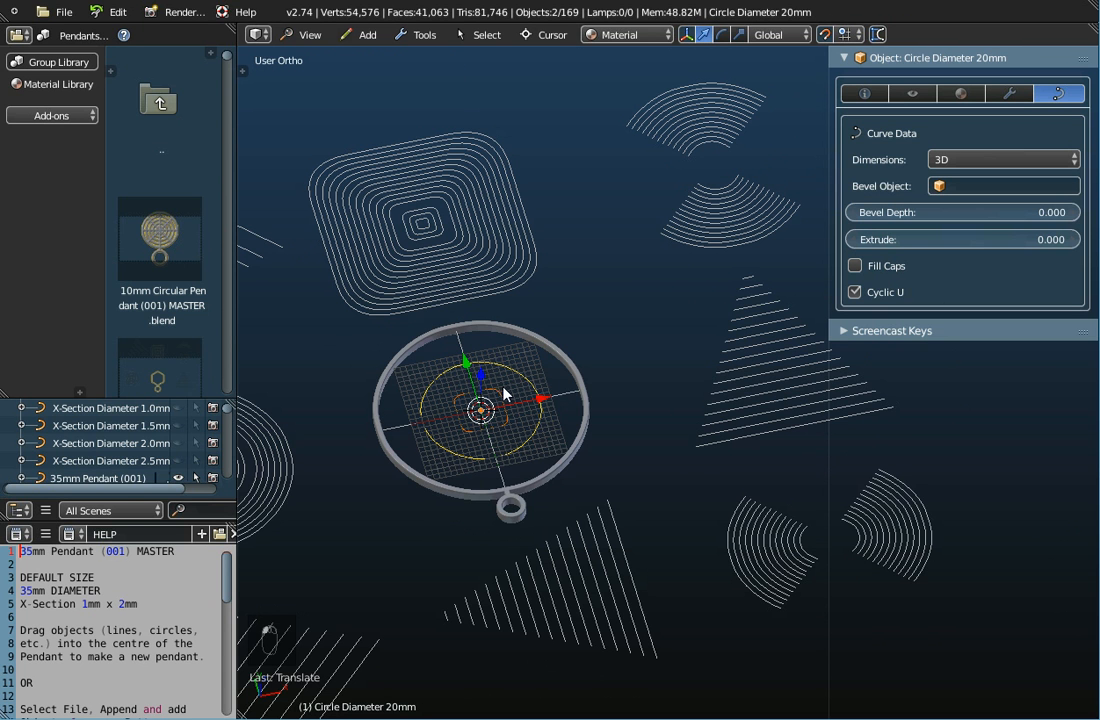
pyautogui.keyDown('shift'); pyautogui.rightClick(565, 396); pyautogui.keyUp('shift')
pyautogui.keyDown('shift'); pyautogui.rightClick(540, 468); pyautogui.keyUp('shift')
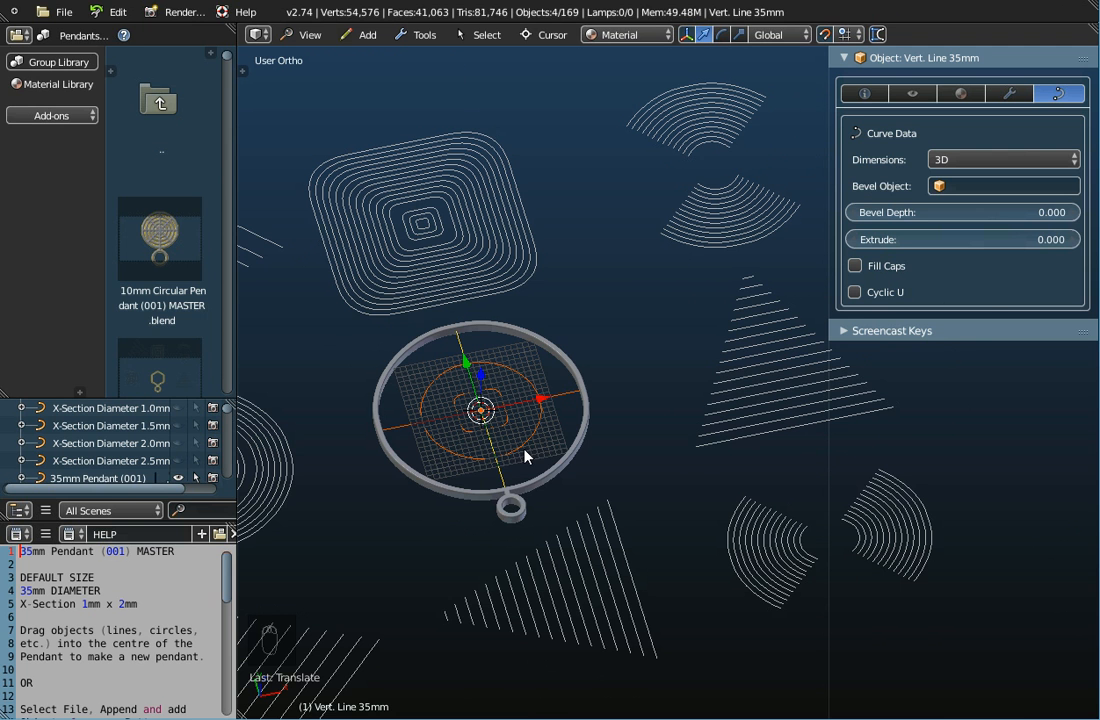
pyautogui.scroll(3, 476, 422)
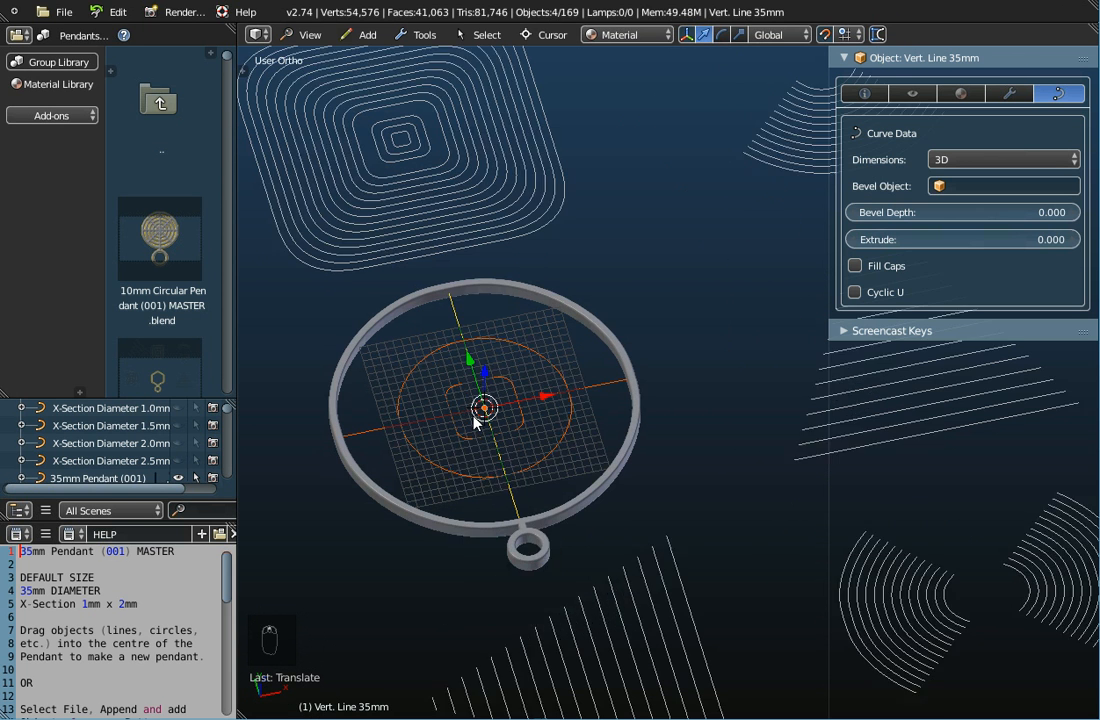
pyautogui.click(416, 34)
pyautogui.moveTo(450, 56)
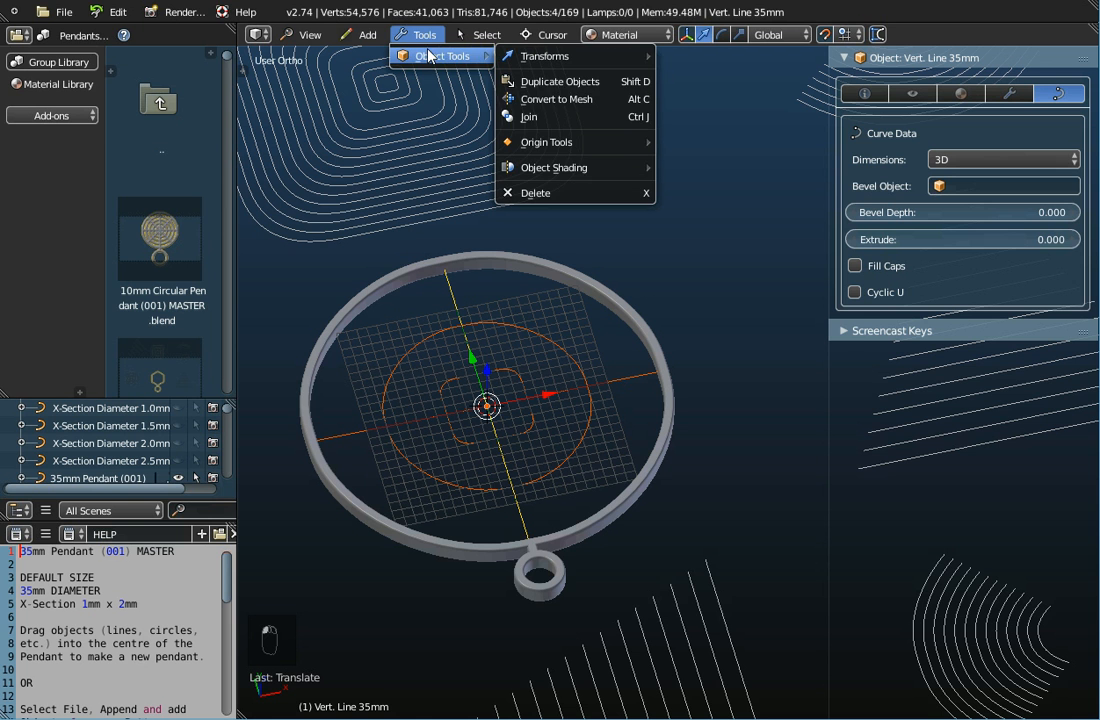
pyautogui.click(529, 118)
pyautogui.scroll(-2, 550, 424)
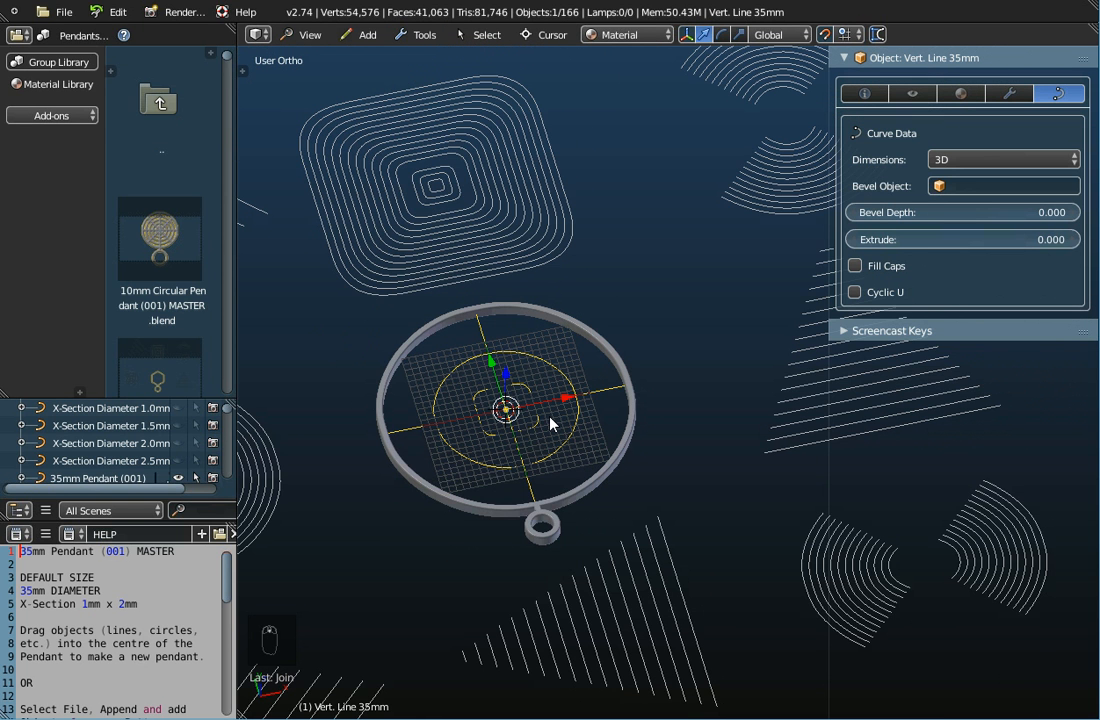
# - Join the pendant ring with the combined inner curves, keeping the inner curves as the active object
pyautogui.moveTo(555, 422); pyautogui.dragTo(568, 374, button='middle')
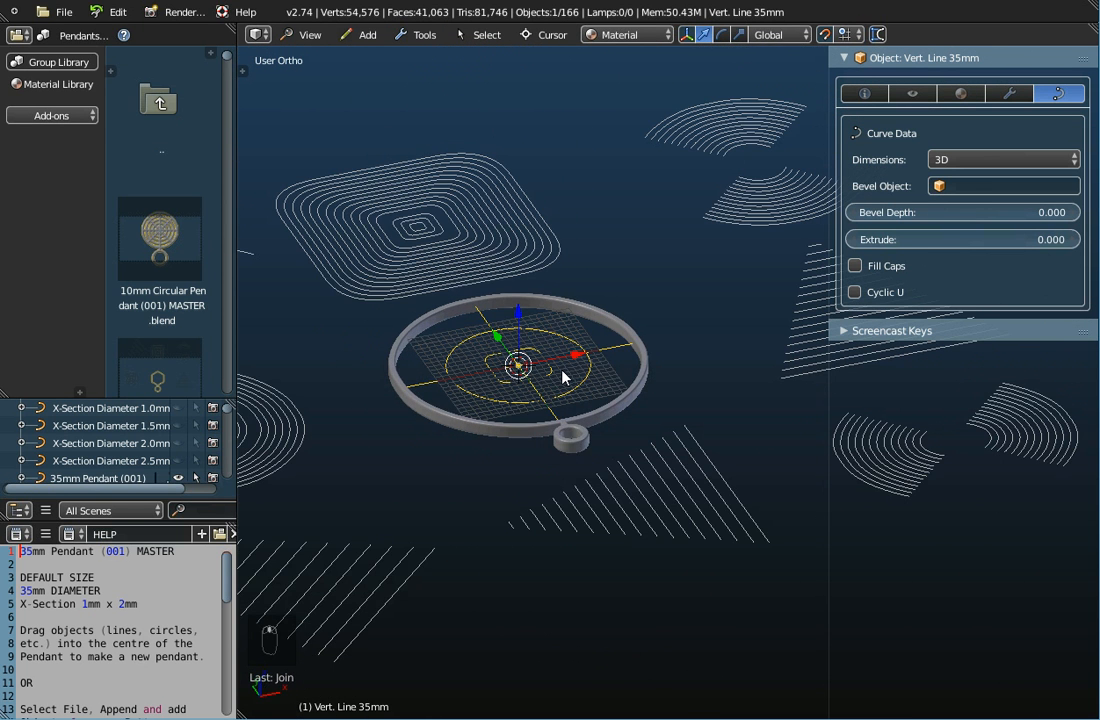
pyautogui.rightClick(516, 434)
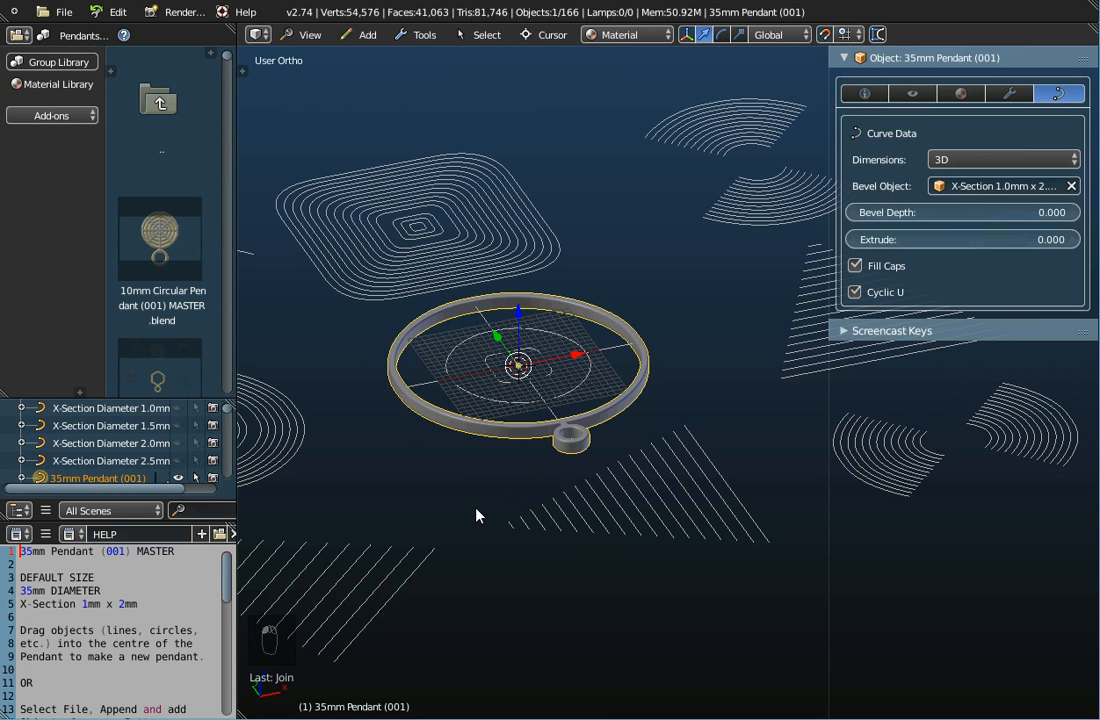
pyautogui.keyDown('shift'); pyautogui.rightClick(520, 378); pyautogui.keyUp('shift')
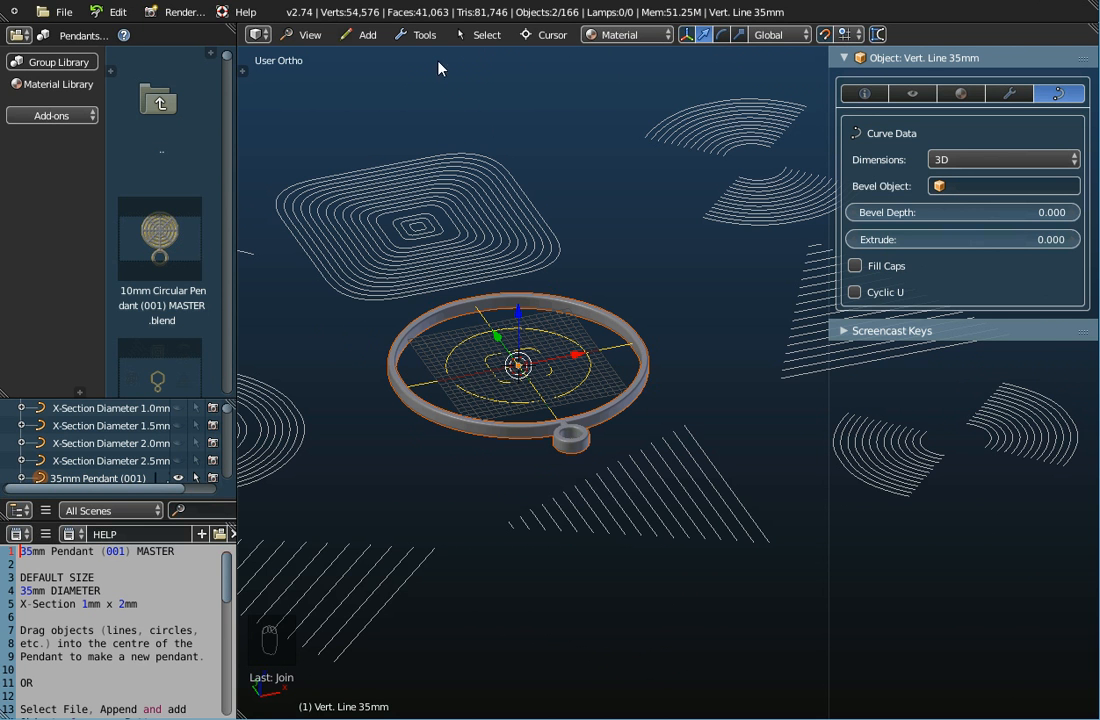
pyautogui.click(422, 34)
pyautogui.moveTo(427, 57)
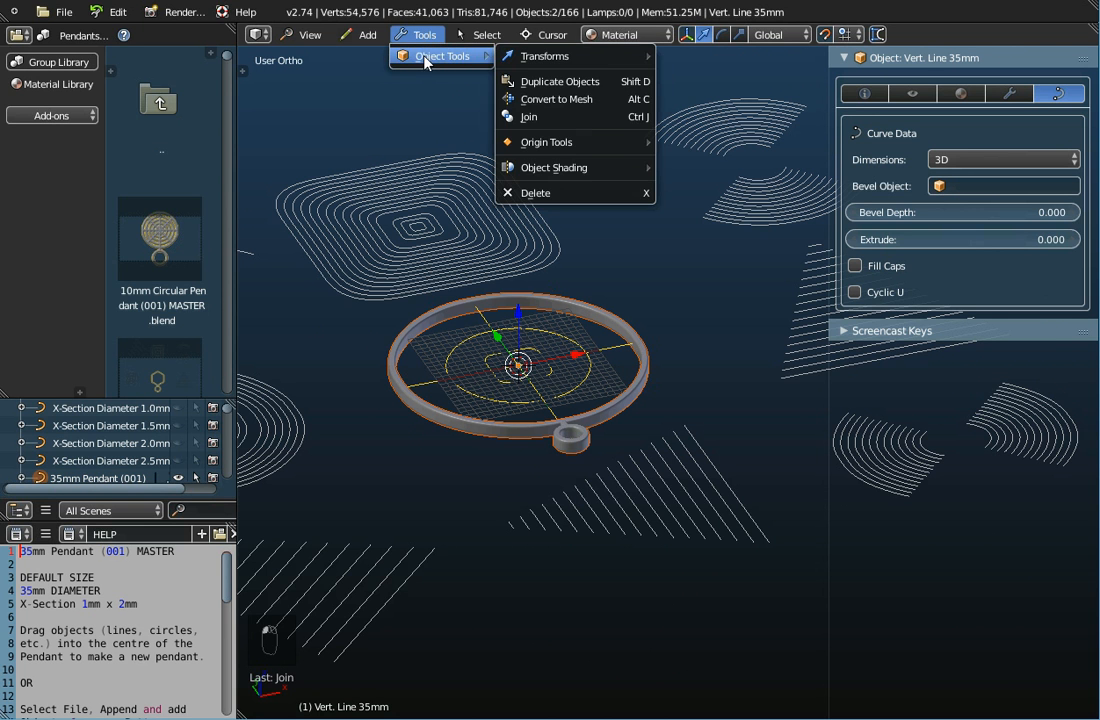
pyautogui.click(534, 119)
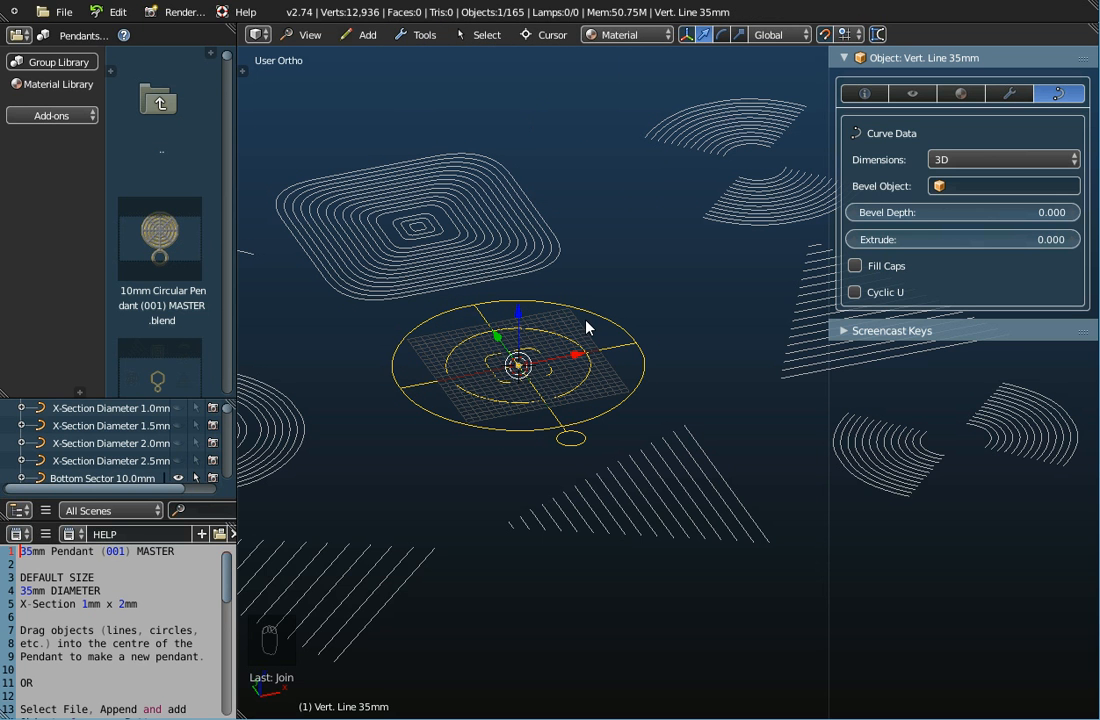
# - Set X-Section 1.0mm x 2.0mm as the bevel object of the joined pendant curve
pyautogui.click(980, 185)
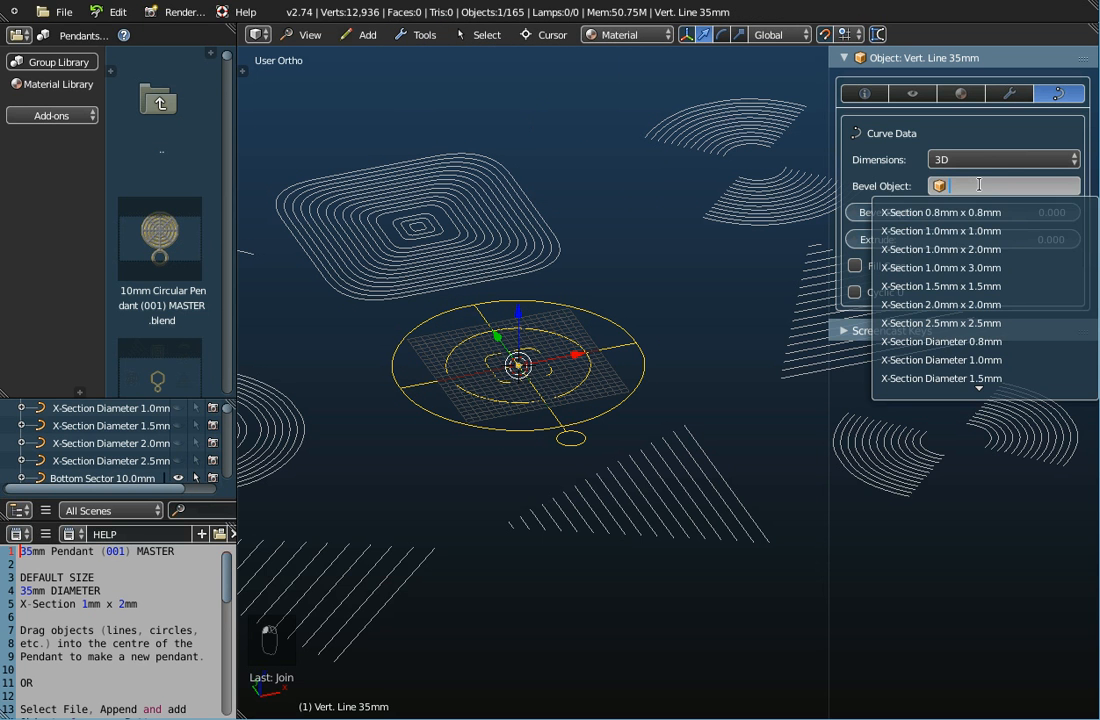
pyautogui.click(977, 250)
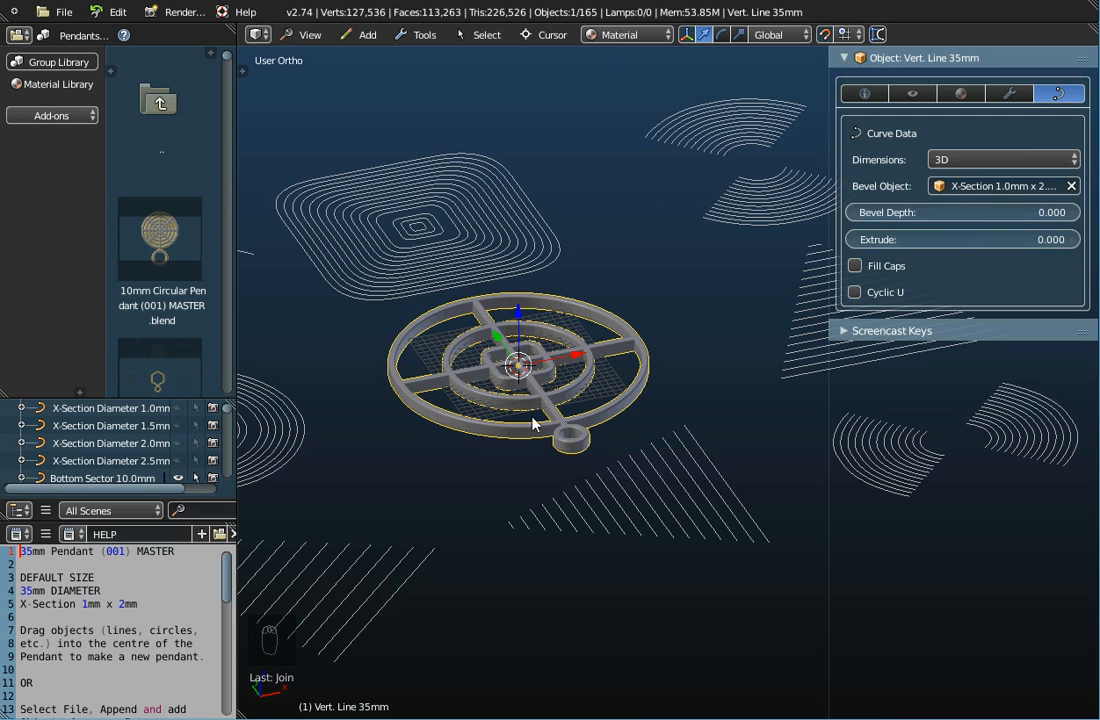
pyautogui.moveTo(543, 380)
pyautogui.mouseDown(button='middle')
pyautogui.moveTo(523, 523)
pyautogui.moveTo(490, 385)
pyautogui.moveTo(556, 395)
pyautogui.mouseUp(button='middle')
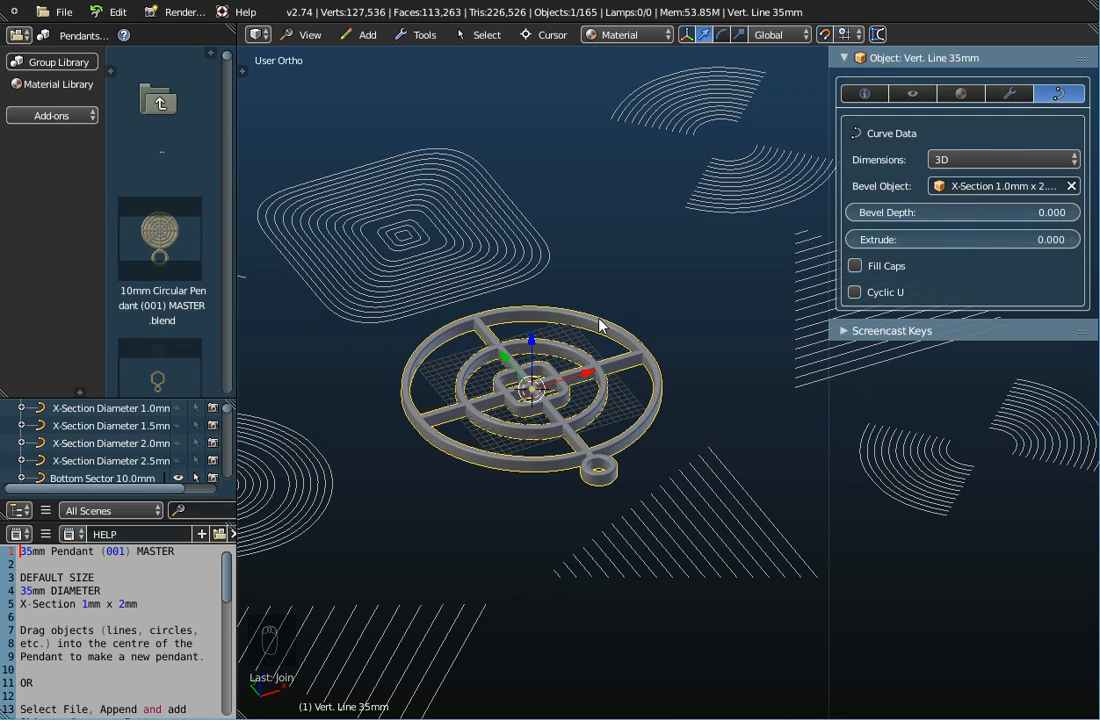
# - Undo the bevel assignment and the join between the pendant ring and the inner curves
pyautogui.hotkey('ctrl', 'z')
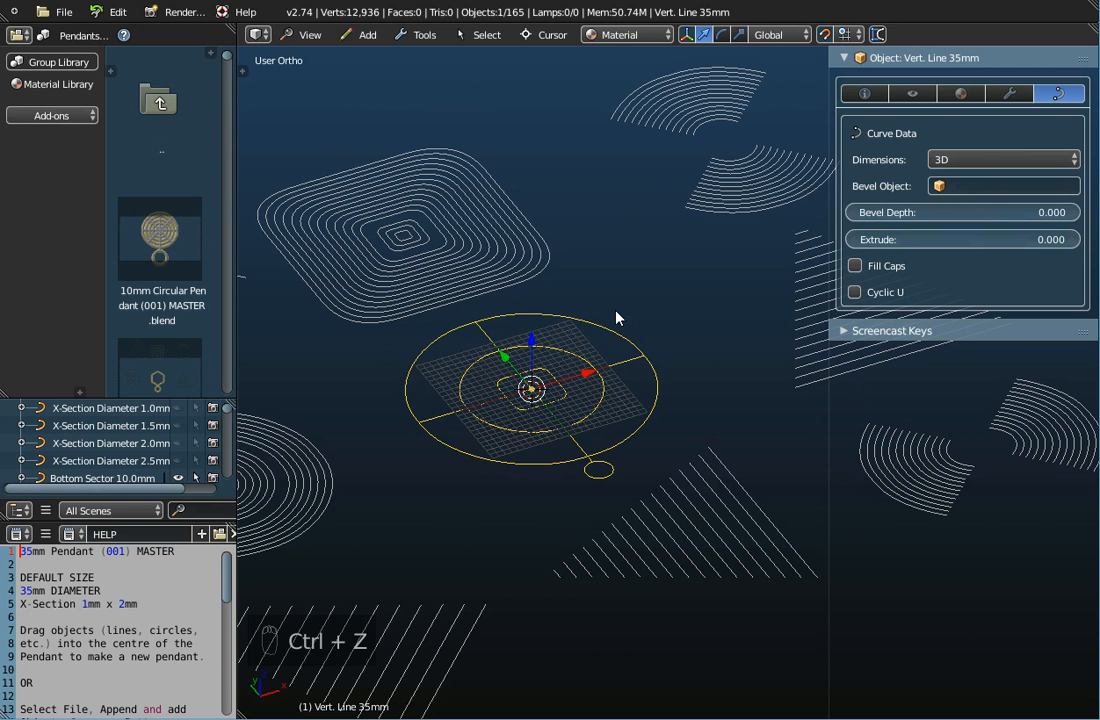
pyautogui.hotkey('ctrl', 'z')
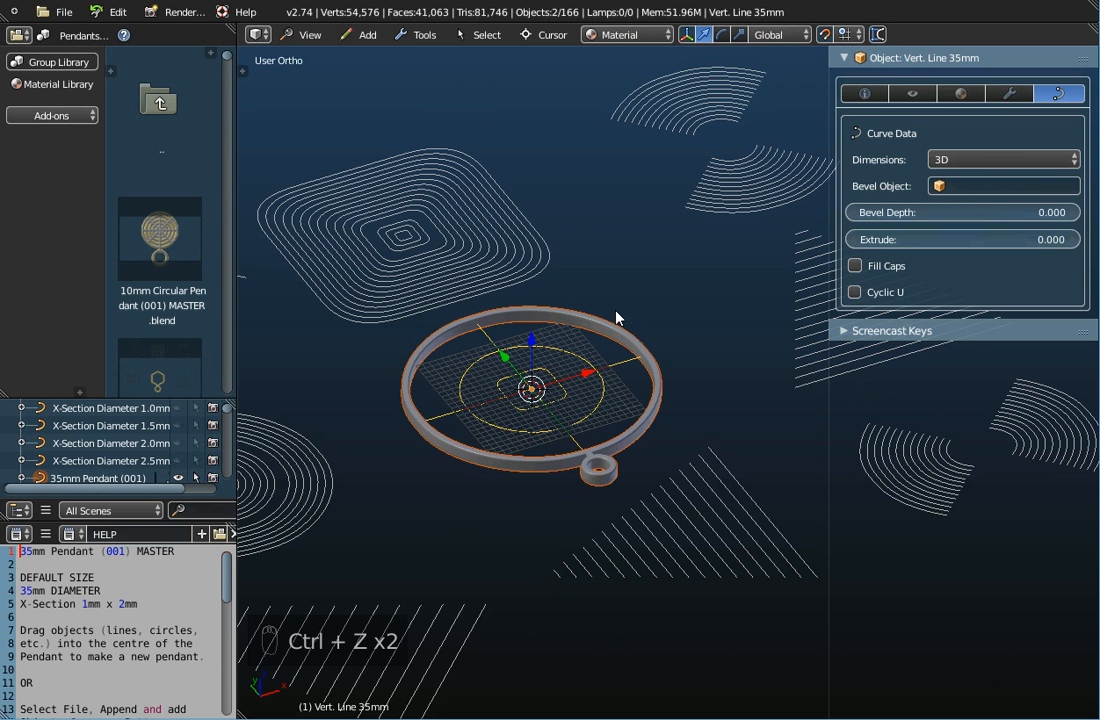
# - Join the combined inner curves with the 35mm pendant ring, keeping the ring as the active object so its cross-section applies
pyautogui.rightClick(601, 386)
pyautogui.scroll(2, 601, 383)
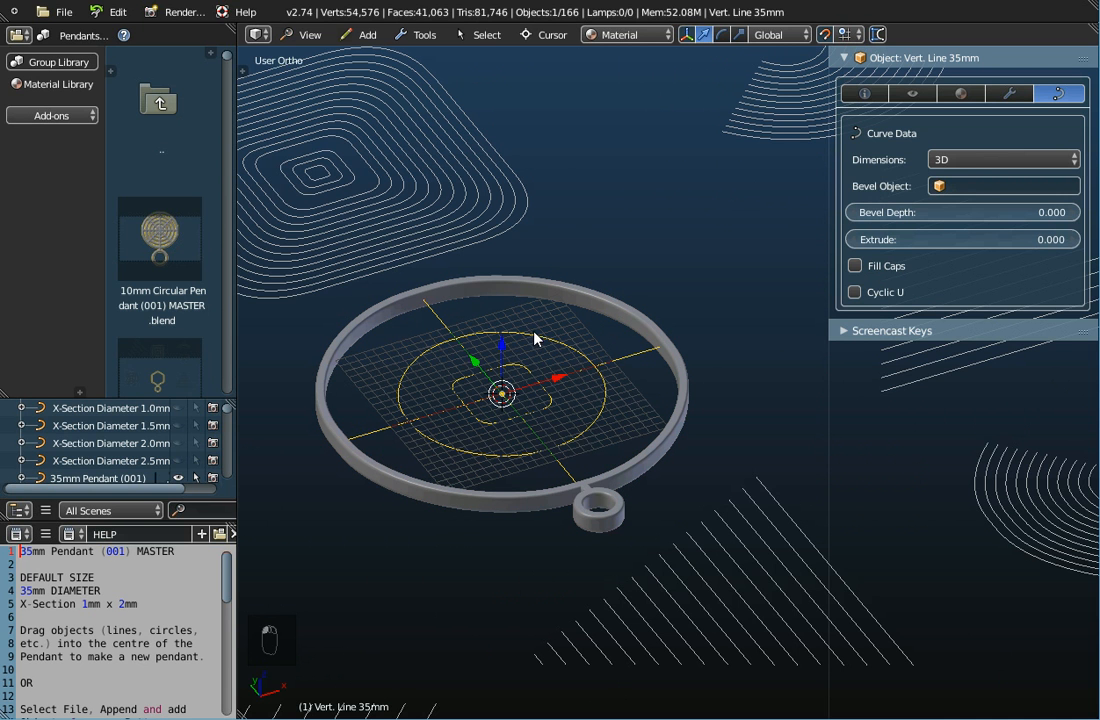
pyautogui.keyDown('shift'); pyautogui.rightClick(586, 297); pyautogui.keyUp('shift')
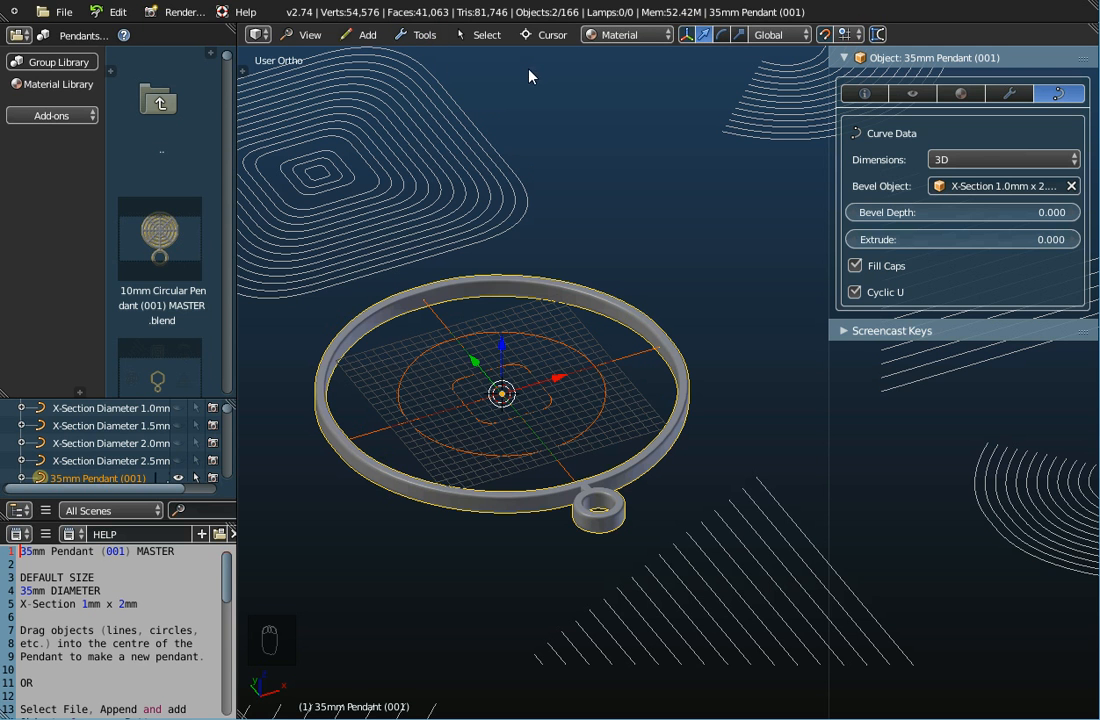
pyautogui.moveTo(445, 58)
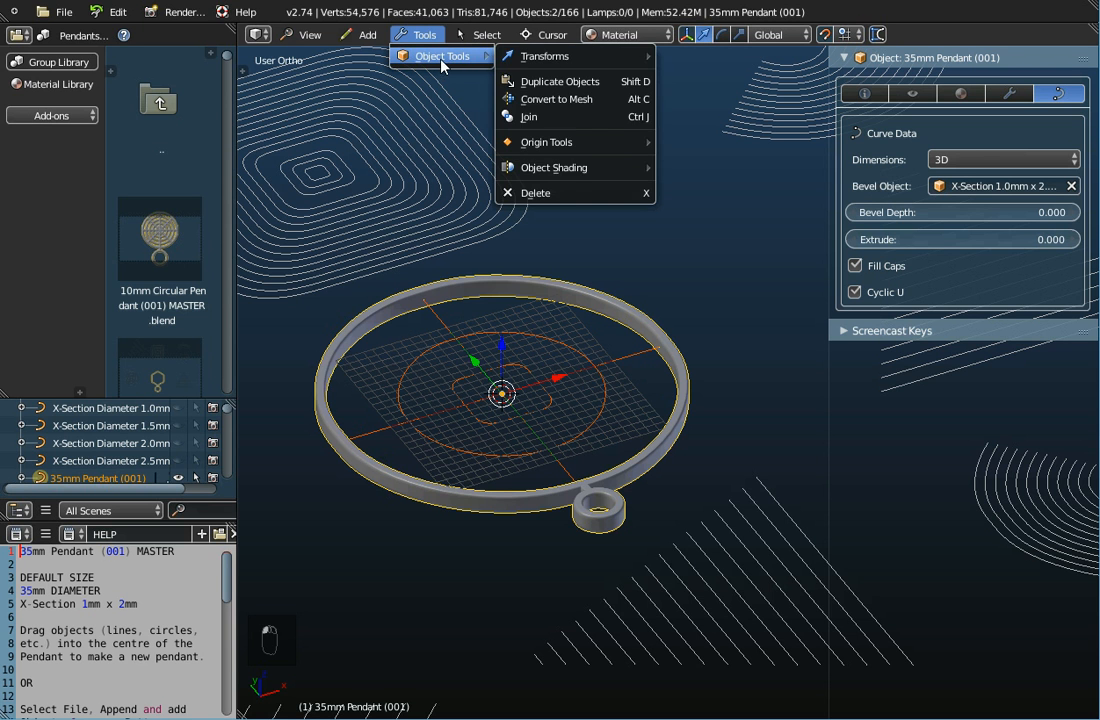
pyautogui.click(545, 120)
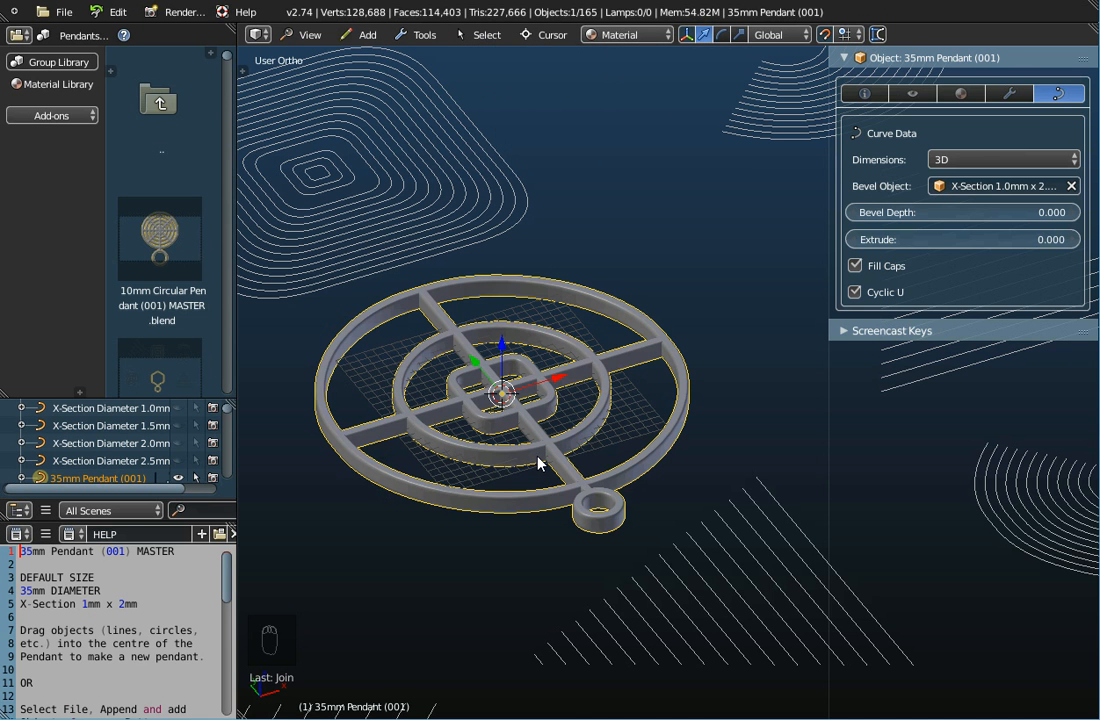
pyautogui.scroll(2, 540, 457)
pyautogui.scroll(-4, 543, 460)
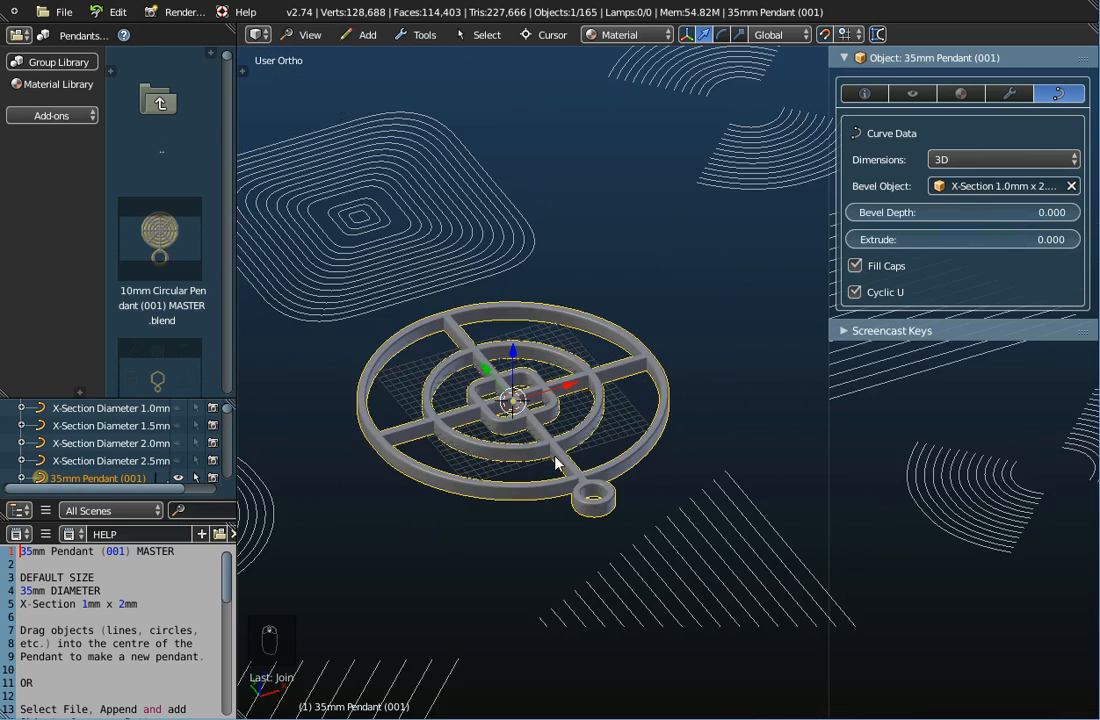
pyautogui.moveTo(587, 488); pyautogui.dragTo(576, 575, button='middle')
pyautogui.scroll(-3, 564, 255)
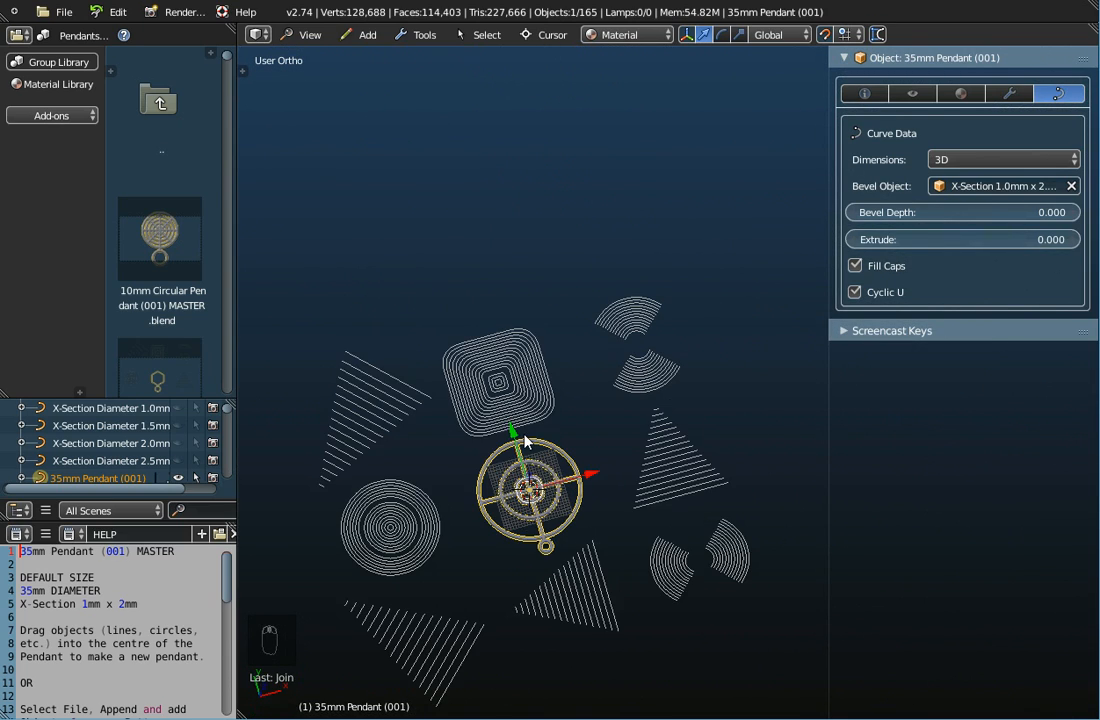
# - Undo the joins and all earlier placements until the pendant ring is empty and the inner curves are back in their original sets
pyautogui.hotkey('ctrl', 'z')
pyautogui.hotkey('ctrl', 'z')
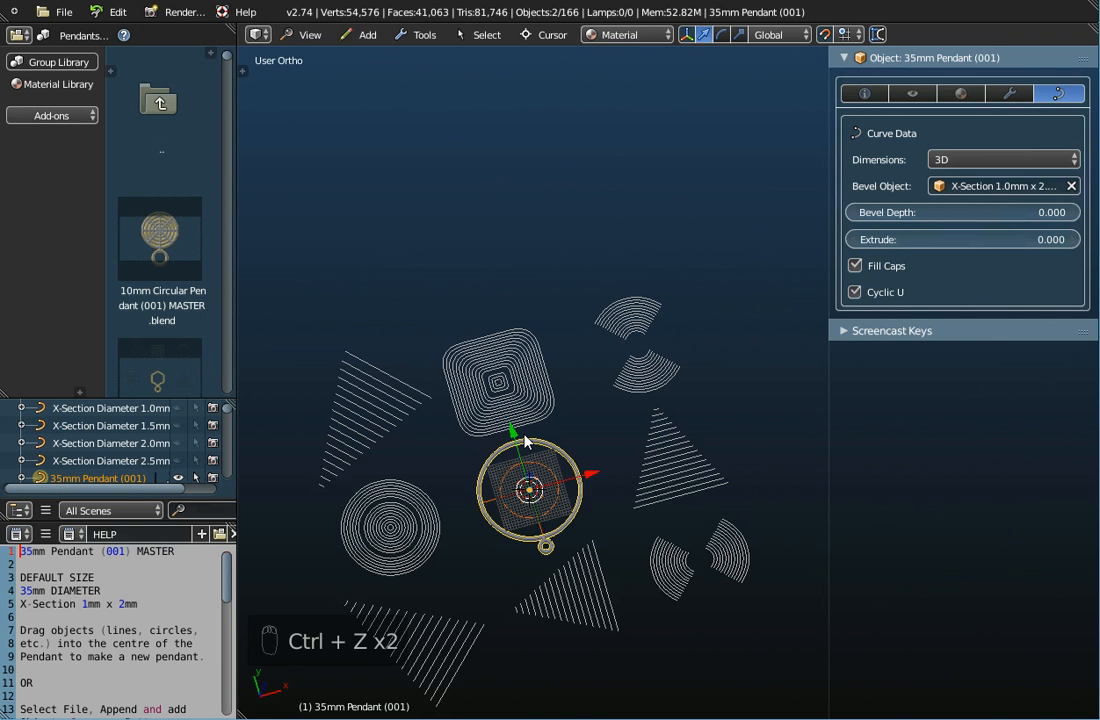
pyautogui.hotkey('ctrl', 'z')
pyautogui.hotkey('ctrl', 'z')
pyautogui.hotkey('ctrl', 'z')
pyautogui.hotkey('ctrl', 'z')
pyautogui.hotkey('ctrl', 'z')
pyautogui.hotkey('ctrl', 'z')
pyautogui.hotkey('ctrl', 'z')
pyautogui.hotkey('ctrl', 'z')
pyautogui.hotkey('ctrl', 'z')
pyautogui.hotkey('ctrl', 'z')
pyautogui.hotkey('ctrl', 'z')
pyautogui.hotkey('ctrl', 'z')
pyautogui.hotkey('ctrl', 'z')
pyautogui.hotkey('ctrl', 'z')
pyautogui.hotkey('ctrl', 'z')
pyautogui.hotkey('ctrl', 'z')
pyautogui.hotkey('ctrl', 'z')
pyautogui.hotkey('ctrl', 'z')
pyautogui.hotkey('ctrl', 'z')
pyautogui.hotkey('ctrl', 'z')
pyautogui.hotkey('ctrl', 'z')
pyautogui.hotkey('ctrl', 'z')
pyautogui.hotkey('ctrl', 'z')
pyautogui.hotkey('ctrl', 'z')
pyautogui.hotkey('ctrl', 'z')
pyautogui.hotkey('ctrl', 'z')
pyautogui.hotkey('ctrl', 'z')
pyautogui.hotkey('ctrl', 'z')
pyautogui.hotkey('ctrl', 'z')
pyautogui.hotkey('ctrl', 'z')
pyautogui.hotkey('ctrl', 'z')
pyautogui.hotkey('ctrl', 'z')
pyautogui.hotkey('ctrl', 'z')
pyautogui.hotkey('ctrl', 'z')
pyautogui.hotkey('ctrl', 'z')
pyautogui.hotkey('ctrl', 'z')
pyautogui.hotkey('ctrl', 'z')
pyautogui.hotkey('ctrl', 'z')
pyautogui.hotkey('ctrl', 'z')
pyautogui.hotkey('ctrl', 'z')
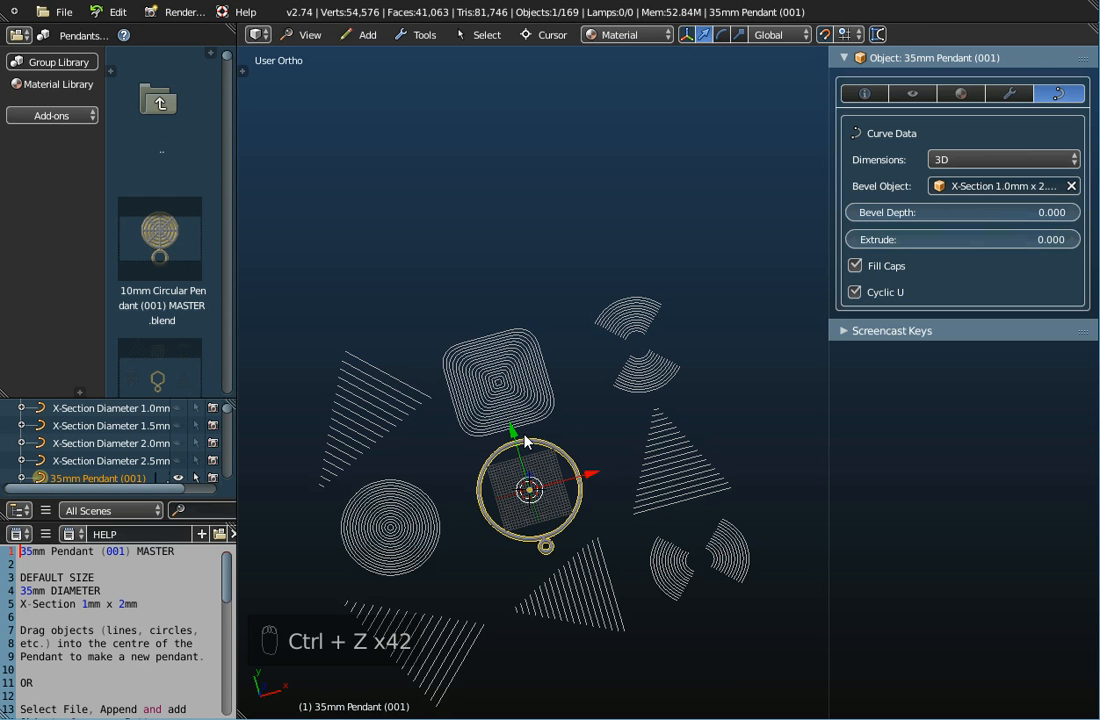
# - Switch to the top orthographic view with the pendant ring and the surrounding shape sets in sight
pyautogui.scroll(3, 545, 483)
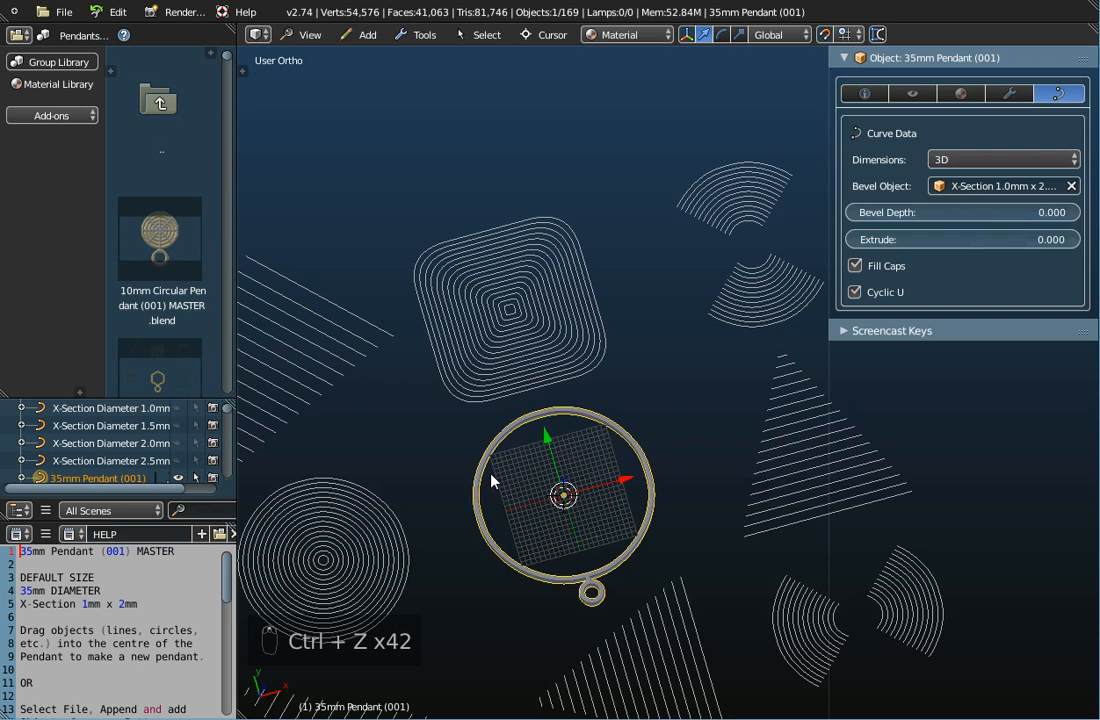
pyautogui.click(312, 37)
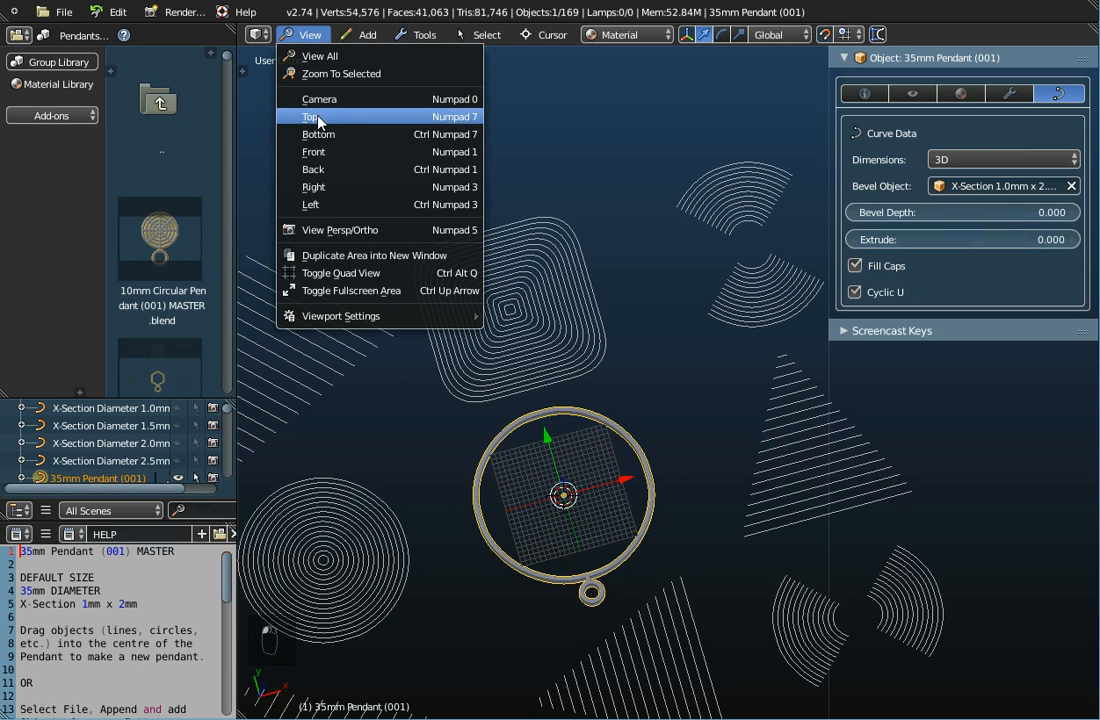
pyautogui.click(318, 111)
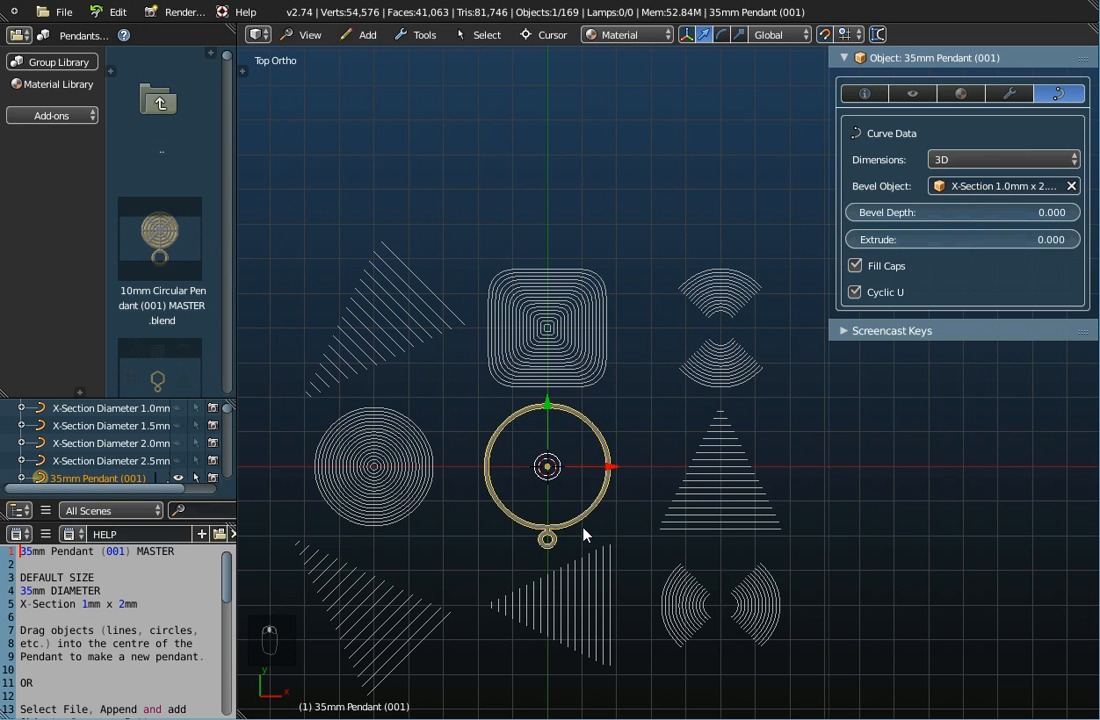
pyautogui.keyDown('shift'); pyautogui.moveTo(584, 533); pyautogui.dragTo(607, 442, button='middle'); pyautogui.keyUp('shift')
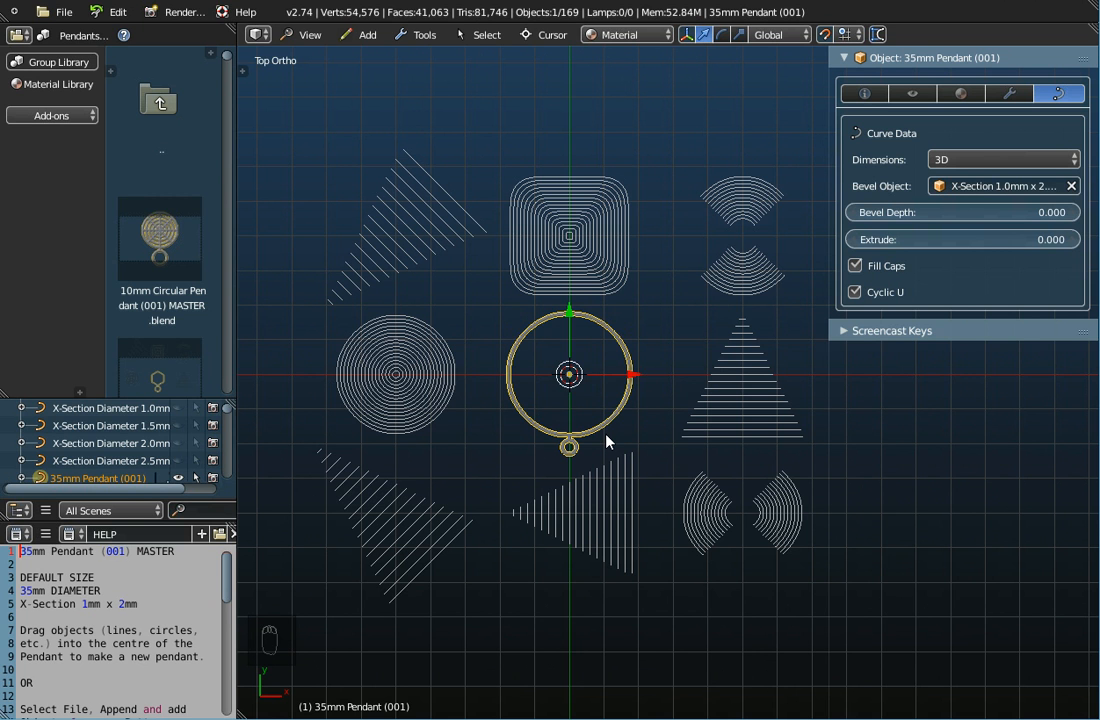
# - Switch to Paint to examine the reference picture of the 35mm pendant with 3 hearts, and return to the pendant model
pyautogui.click(108, 12)
pyautogui.moveTo(662, 719)
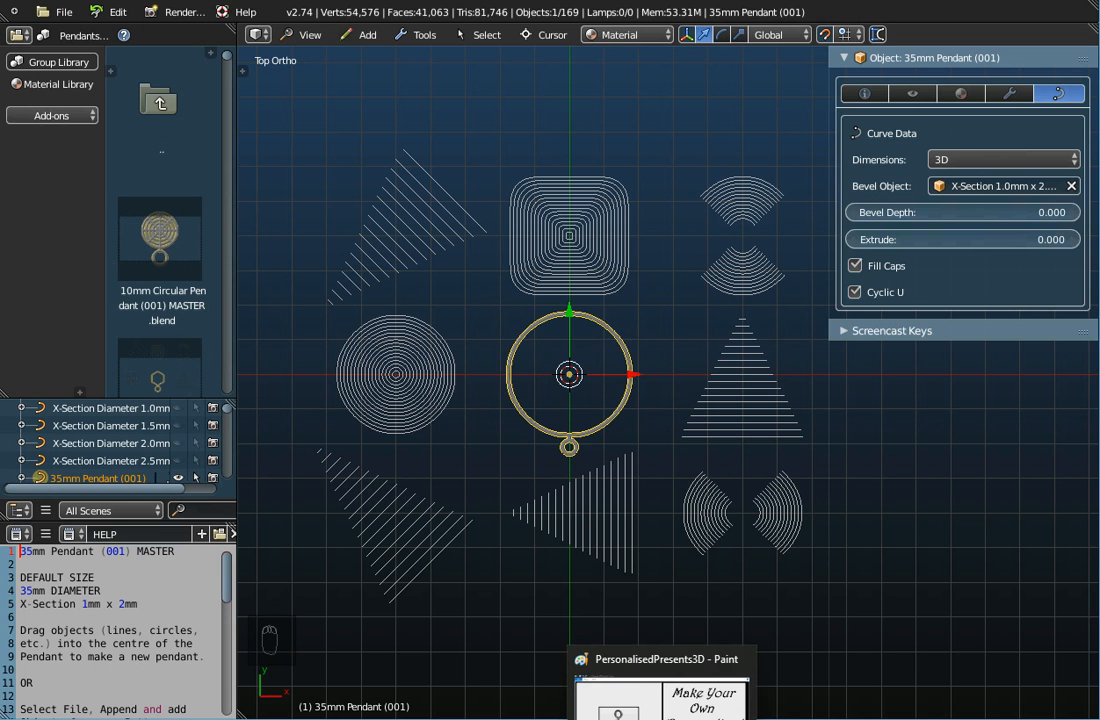
pyautogui.click(662, 712)
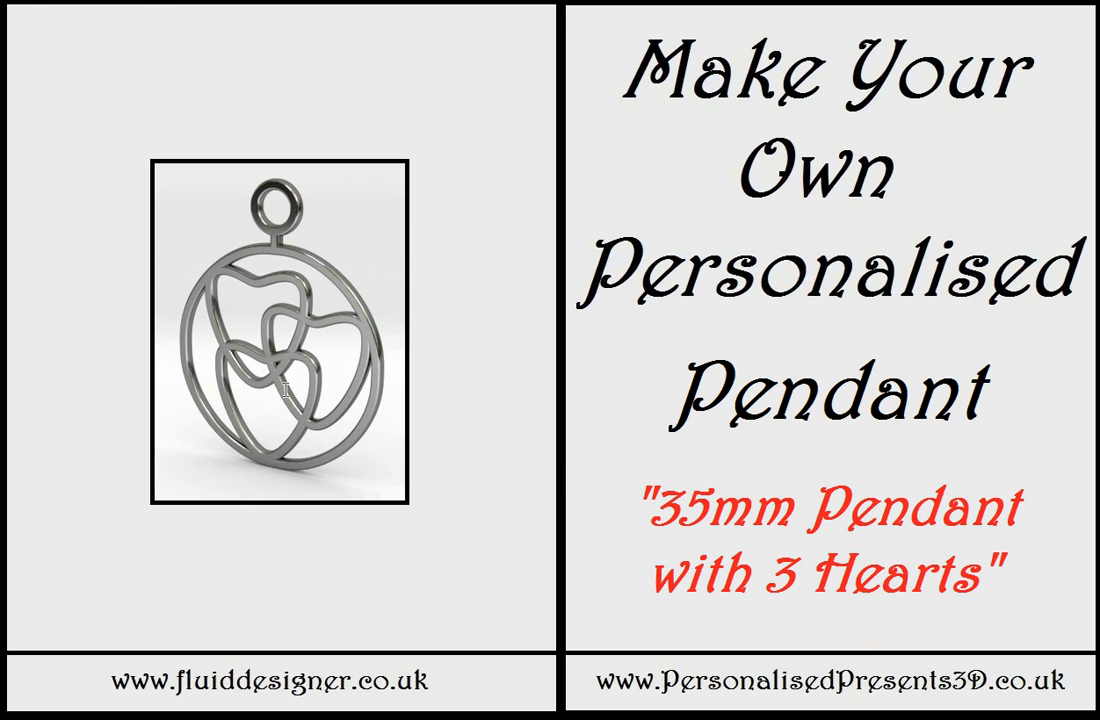
pyautogui.click(662, 719)
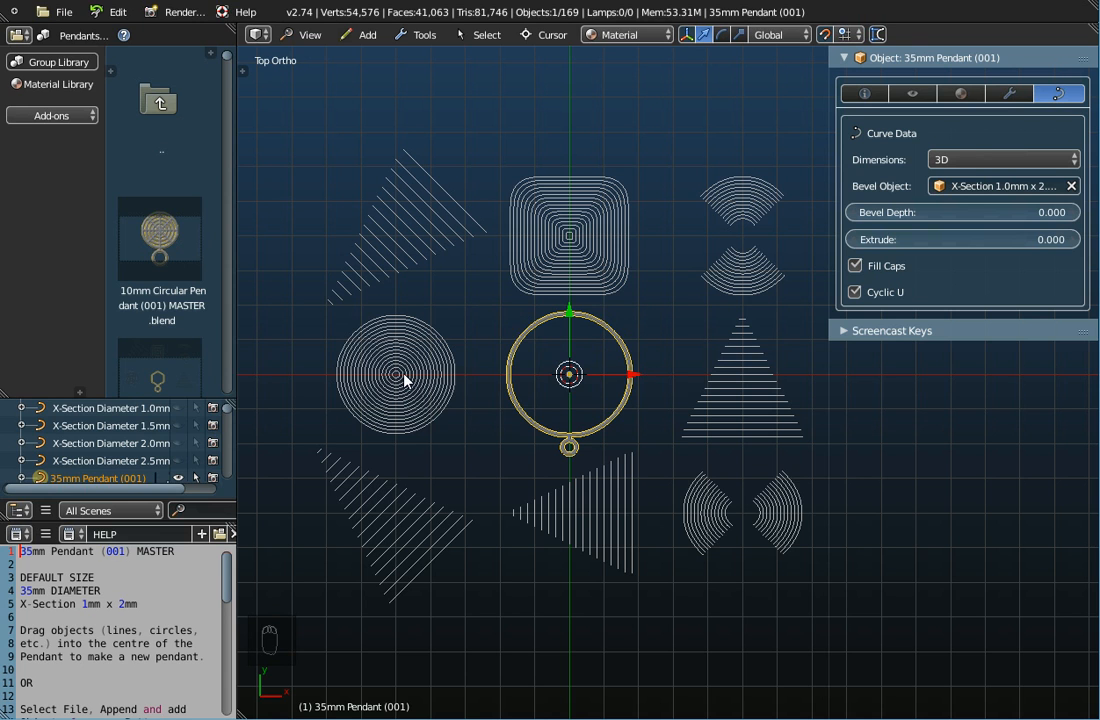
# - Move the 22 mm diameter circle from the concentric circle set to the centre of the pendant ring
pyautogui.scroll(5, 410, 386)
pyautogui.scroll(-3, 410, 386)
pyautogui.scroll(1, 560, 380)
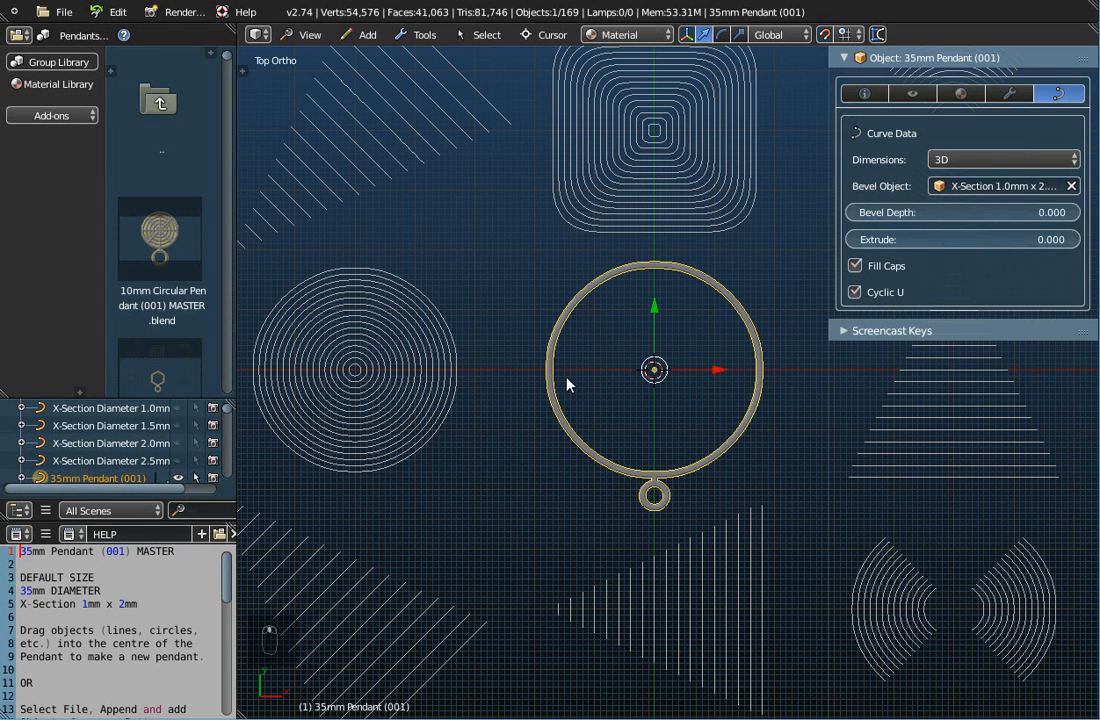
pyautogui.rightClick(421, 367)
pyautogui.moveTo(420, 370); pyautogui.dragTo(719, 381)
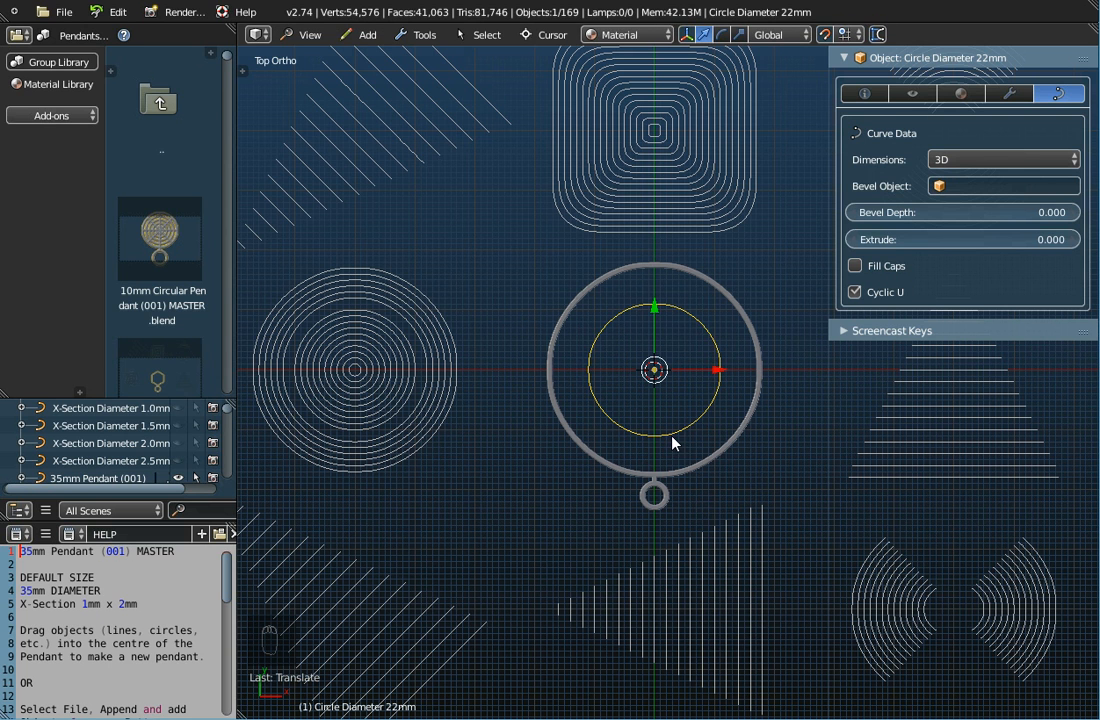
# - Enter Edit Mode on the 22 mm circle inside the ring and bring its control points into close view
pyautogui.moveTo(673, 443); pyautogui.dragTo(680, 376, button='middle')
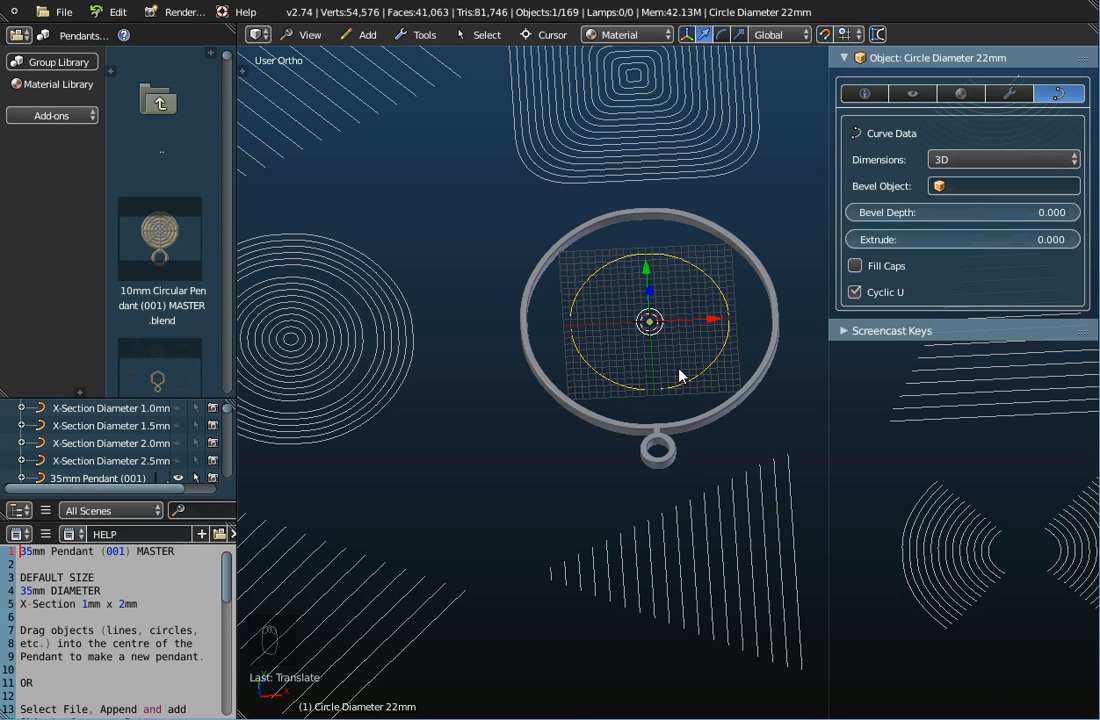
pyautogui.press('Tab')
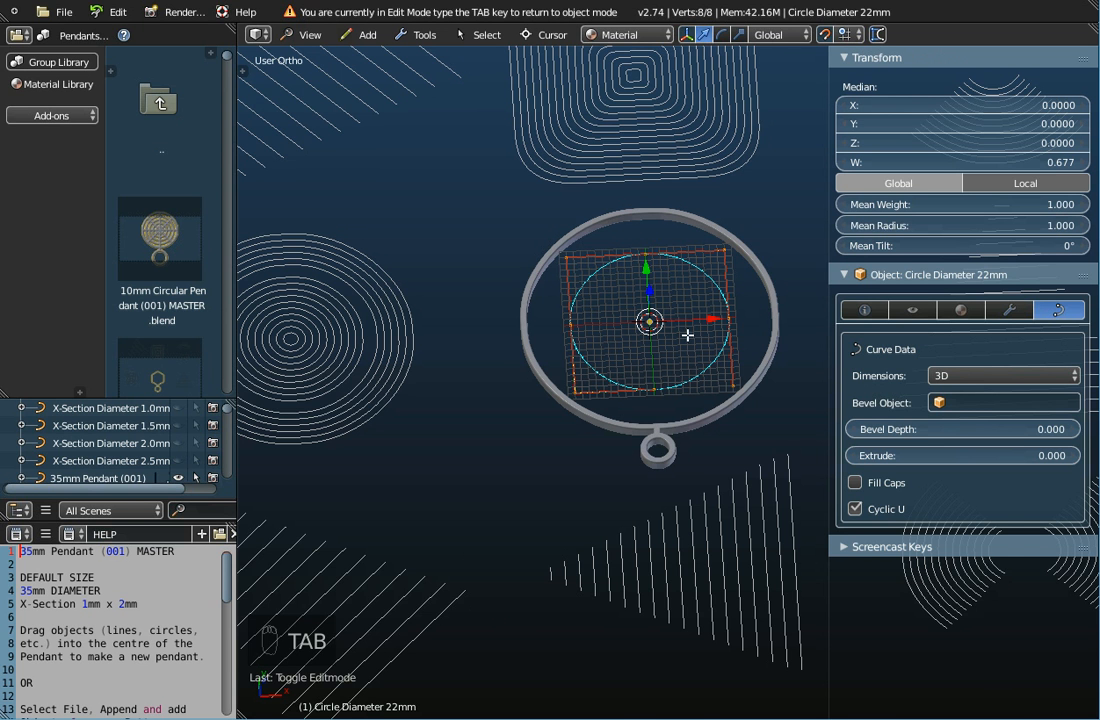
pyautogui.scroll(2, 590, 285)
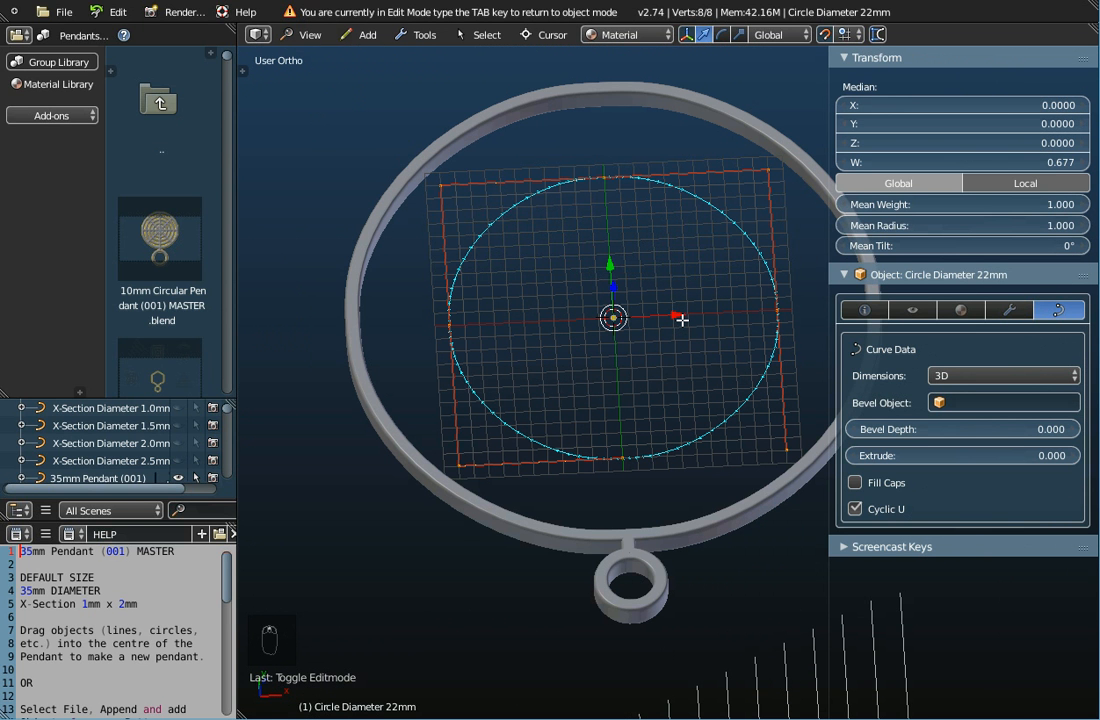
# - Examine the 22 mm circle's edge and corner control points one by one
pyautogui.rightClick(612, 172)
pyautogui.rightClick(626, 440)
pyautogui.rightClick(777, 311)
pyautogui.rightClick(450, 324)
pyautogui.rightClick(610, 174)
pyautogui.rightClick(618, 457)
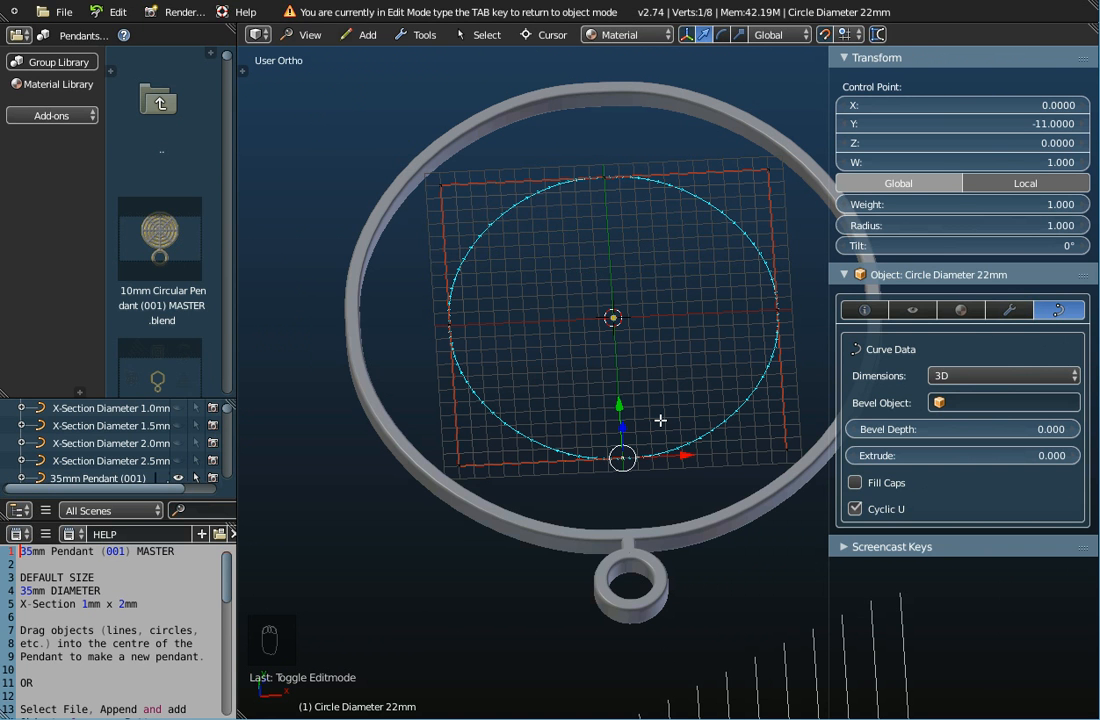
pyautogui.rightClick(459, 462)
pyautogui.rightClick(452, 188)
pyautogui.rightClick(768, 170)
pyautogui.rightClick(798, 448)
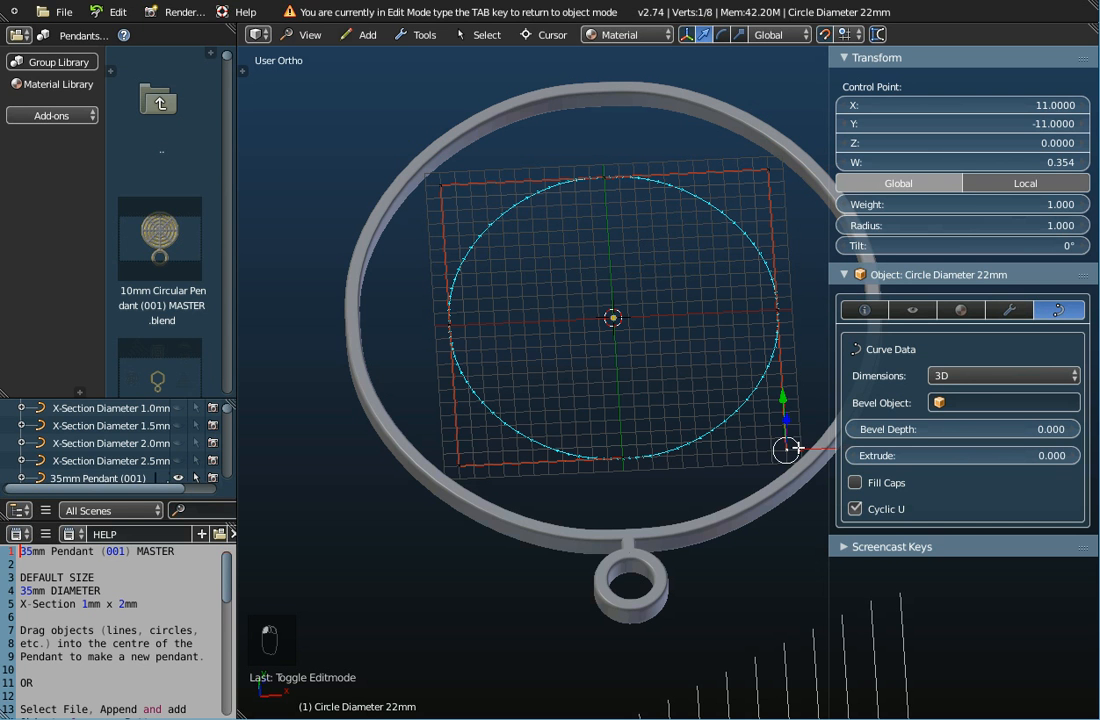
# - Move the circle's control point nearest the hanging loop inward along Y to -3, forming the notch of a heart
pyautogui.rightClick(619, 453)
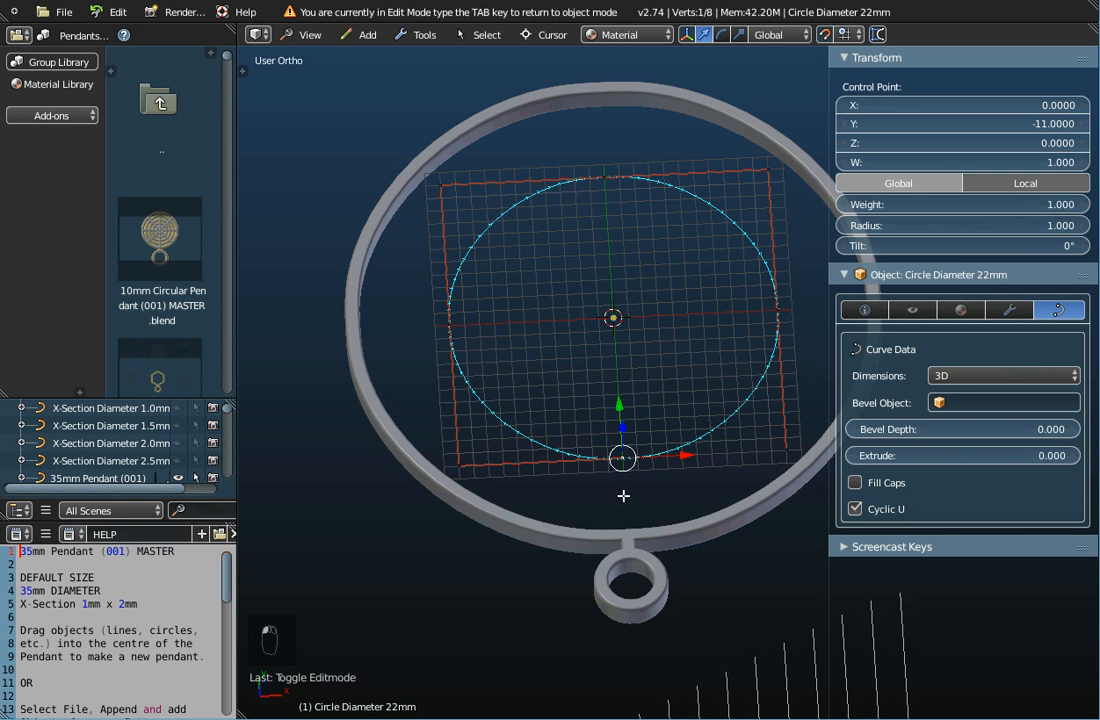
pyautogui.moveTo(663, 366); pyautogui.dragTo(638, 459, button='middle')
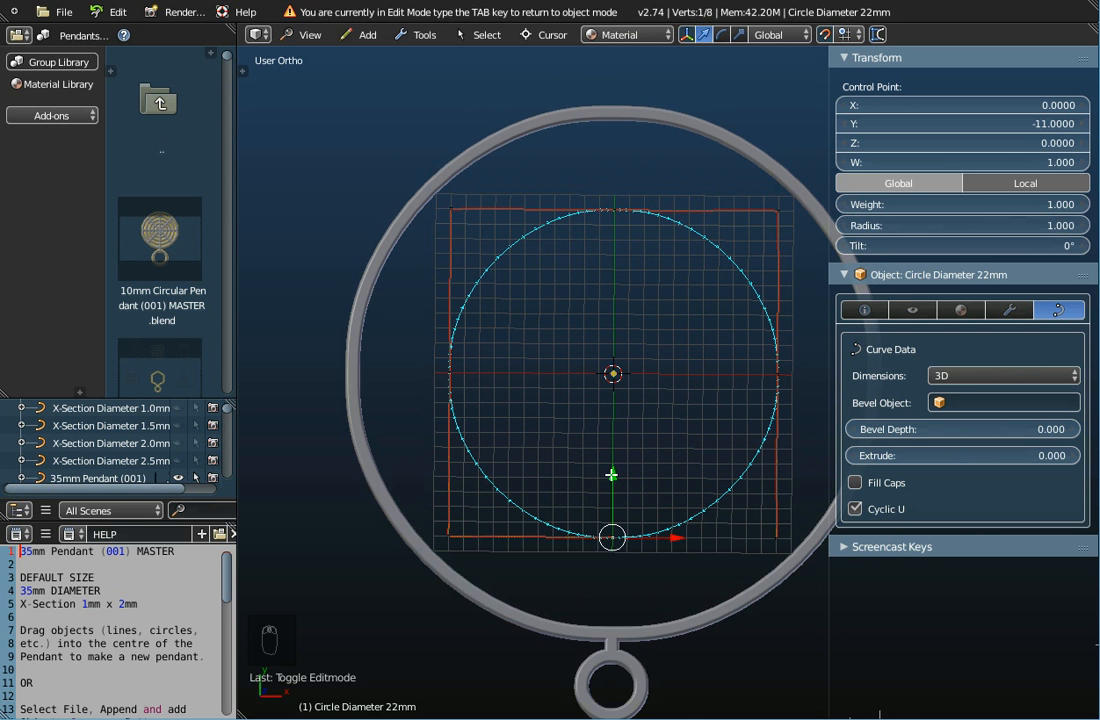
pyautogui.moveTo(613, 475); pyautogui.dragTo(614, 352)
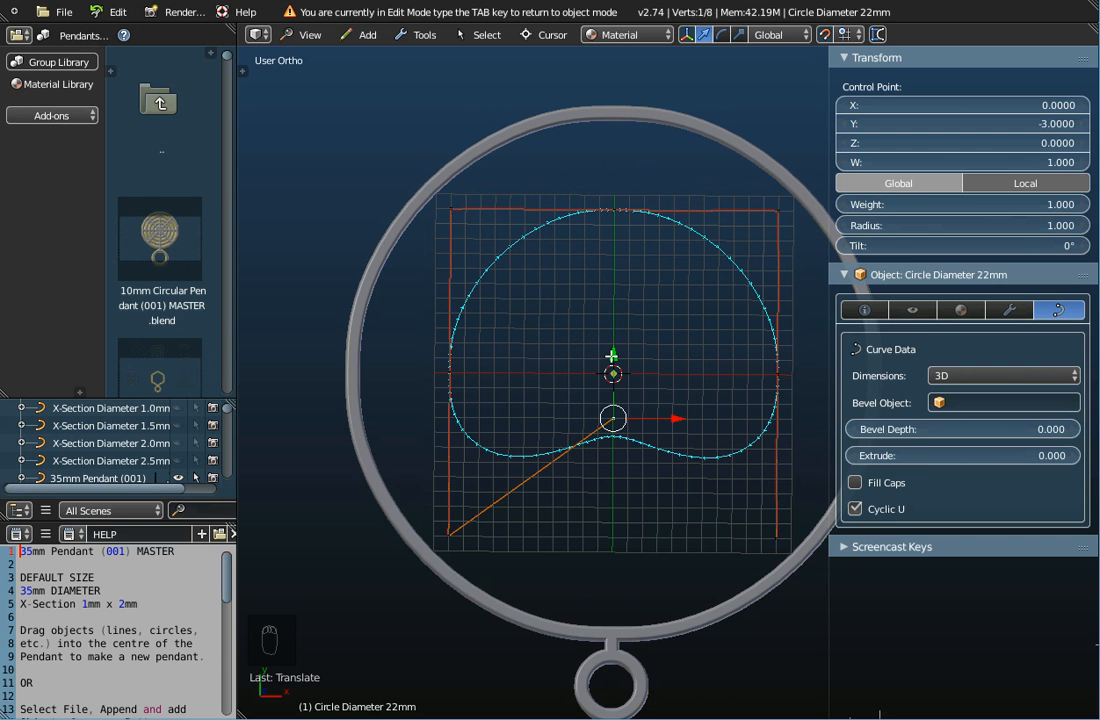
# - Move the control point opposite the notch outward along Y to 17, stretching the curve into a heart's tip
pyautogui.scroll(1, 611, 356)
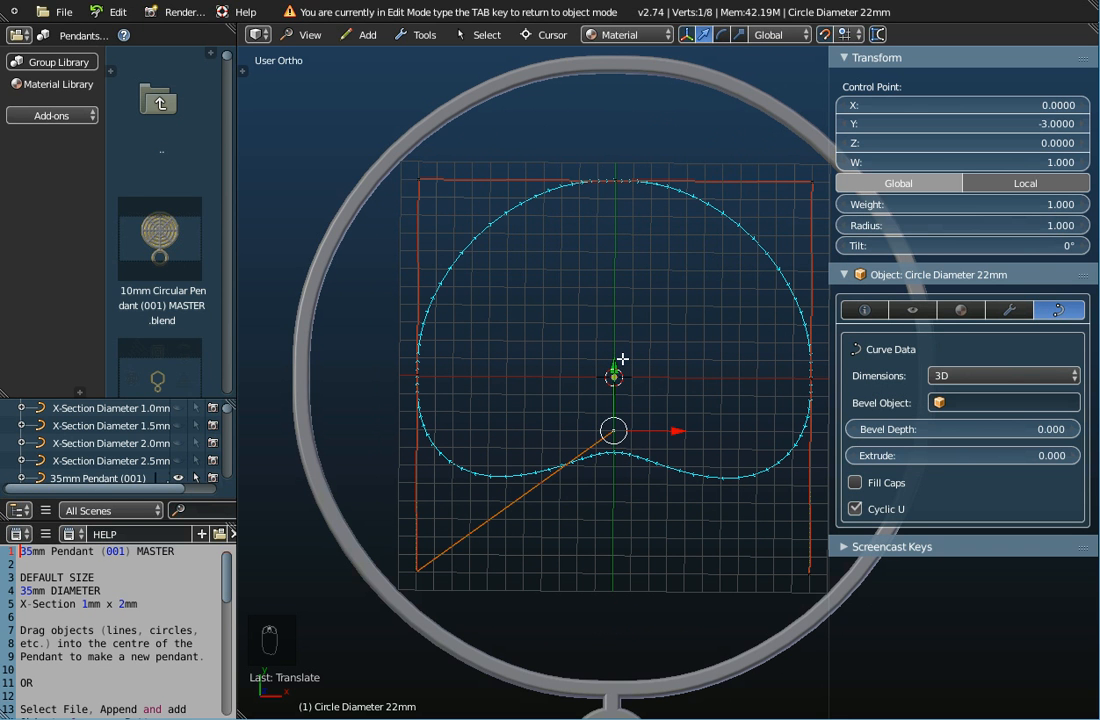
pyautogui.rightClick(614, 180)
pyautogui.press('g')
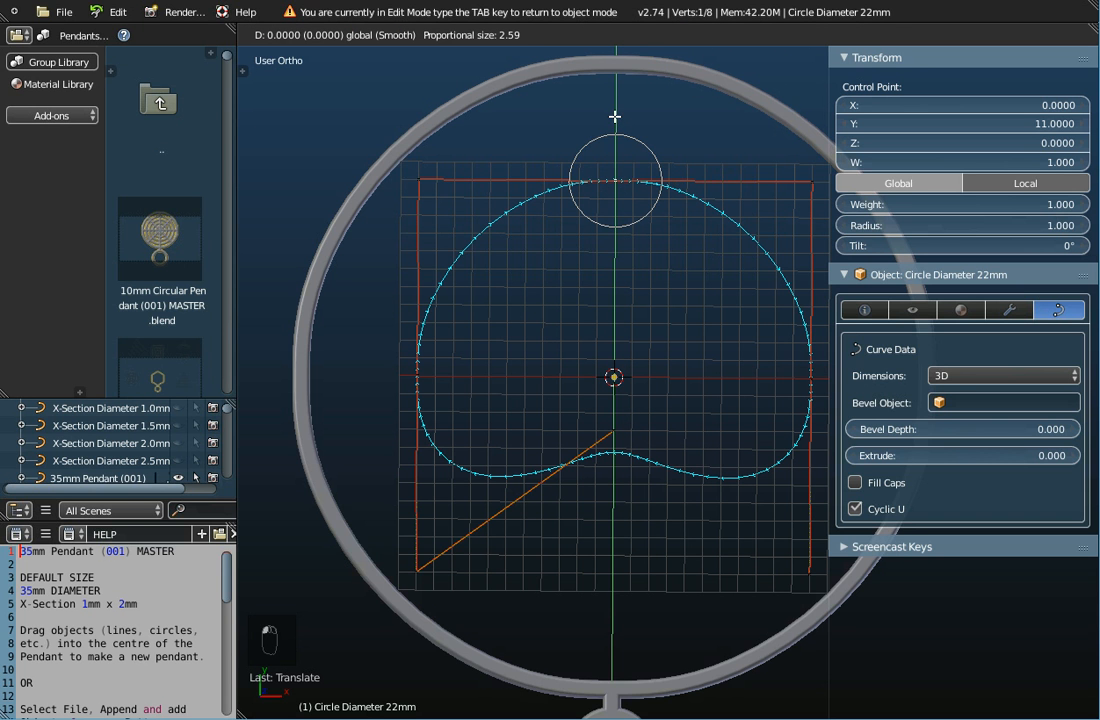
pyautogui.click(620, 682)
pyautogui.scroll(-2, 614, 648)
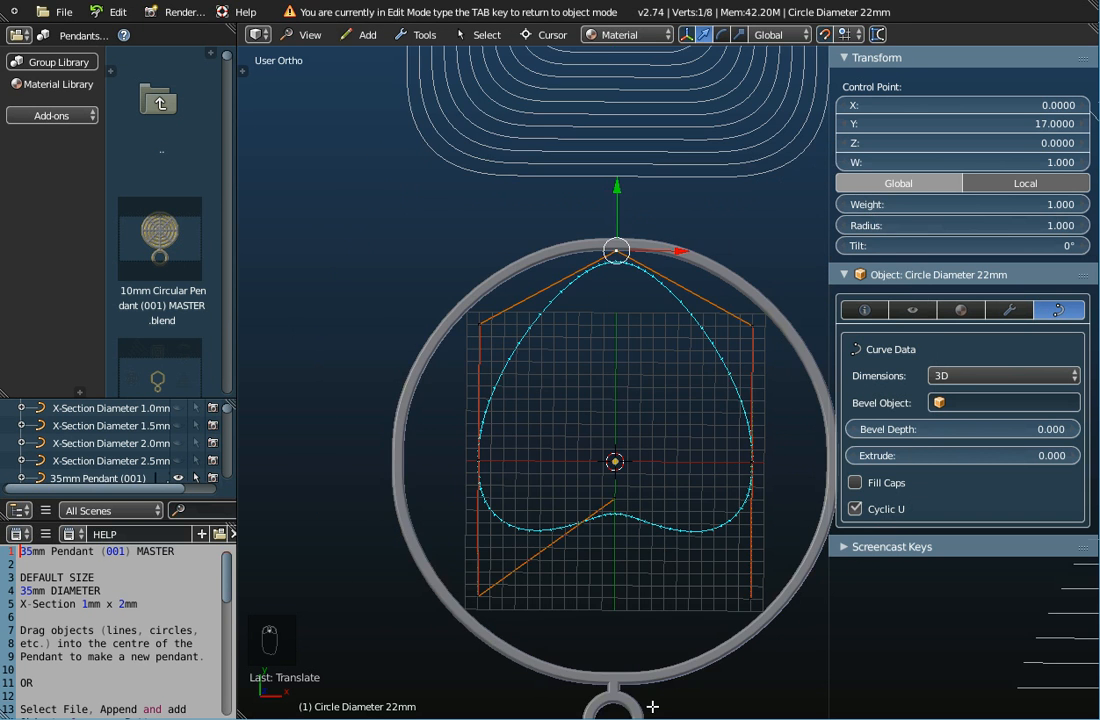
pyautogui.scroll(-2, 620, 532)
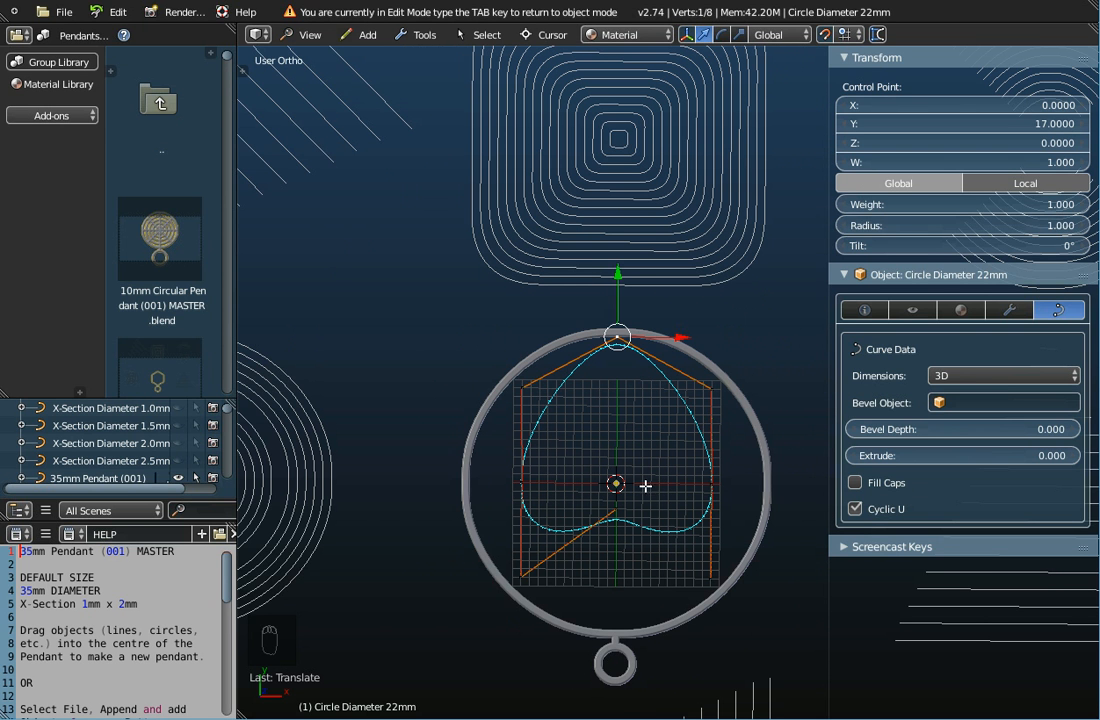
pyautogui.scroll(1, 642, 462)
pyautogui.scroll(1, 642, 461)
pyautogui.scroll(-1, 642, 461)
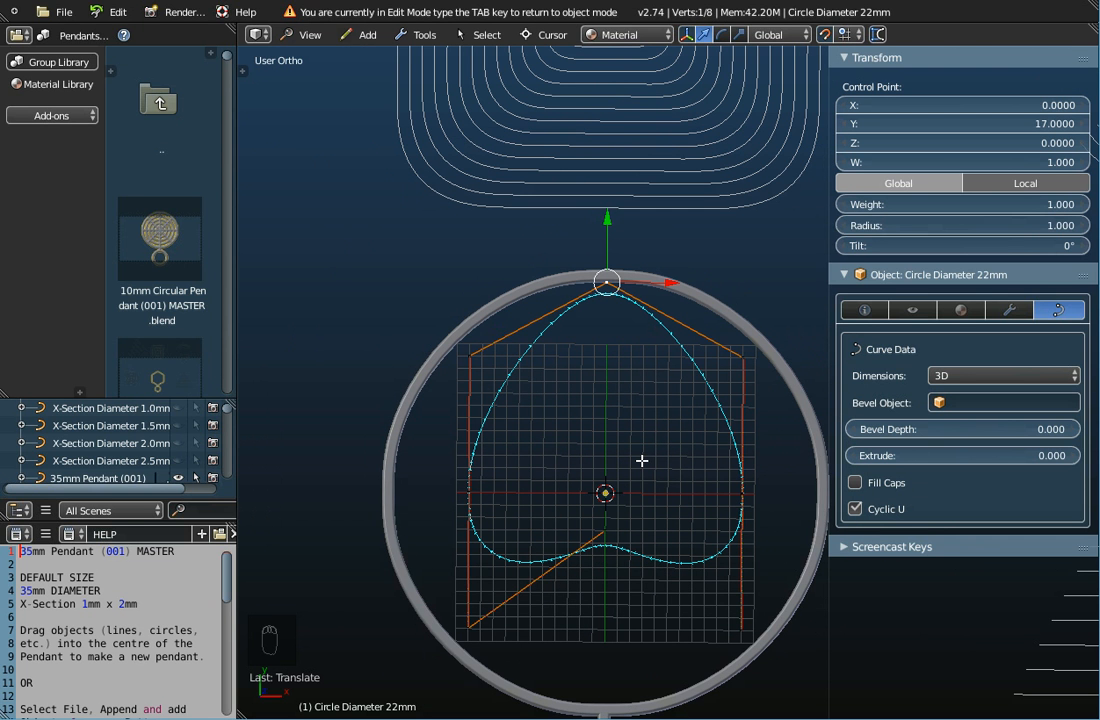
# - Deselect all control points of the heart-shaped curve and return it to Object Mode
pyautogui.press('a')
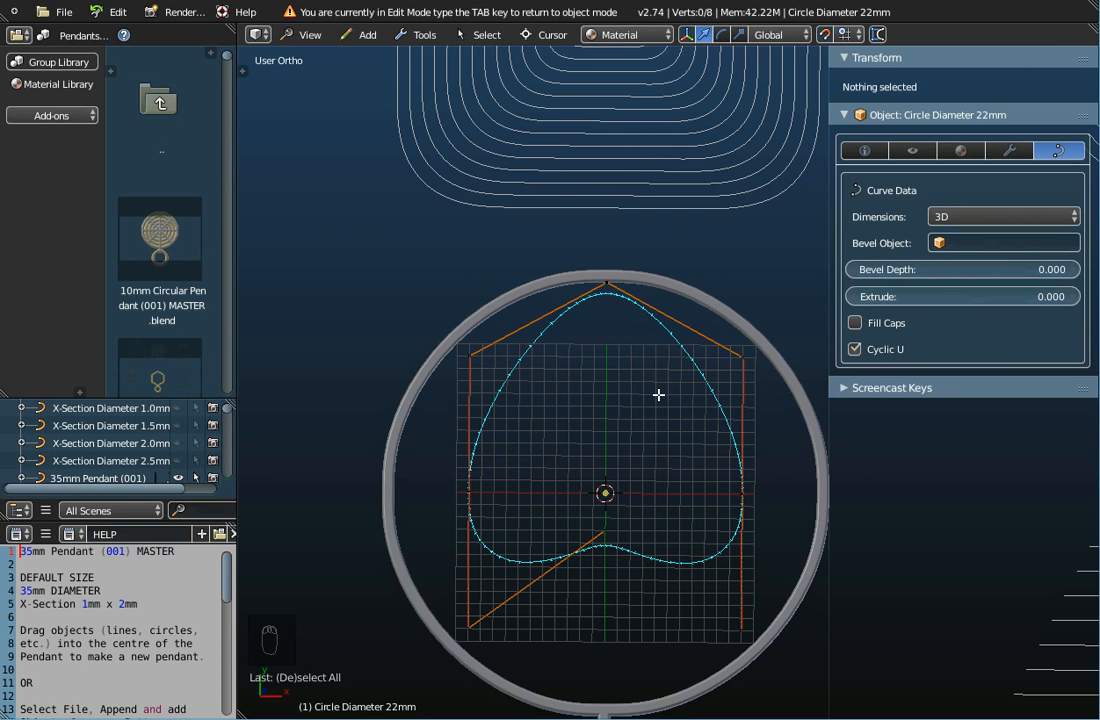
pyautogui.press('a')
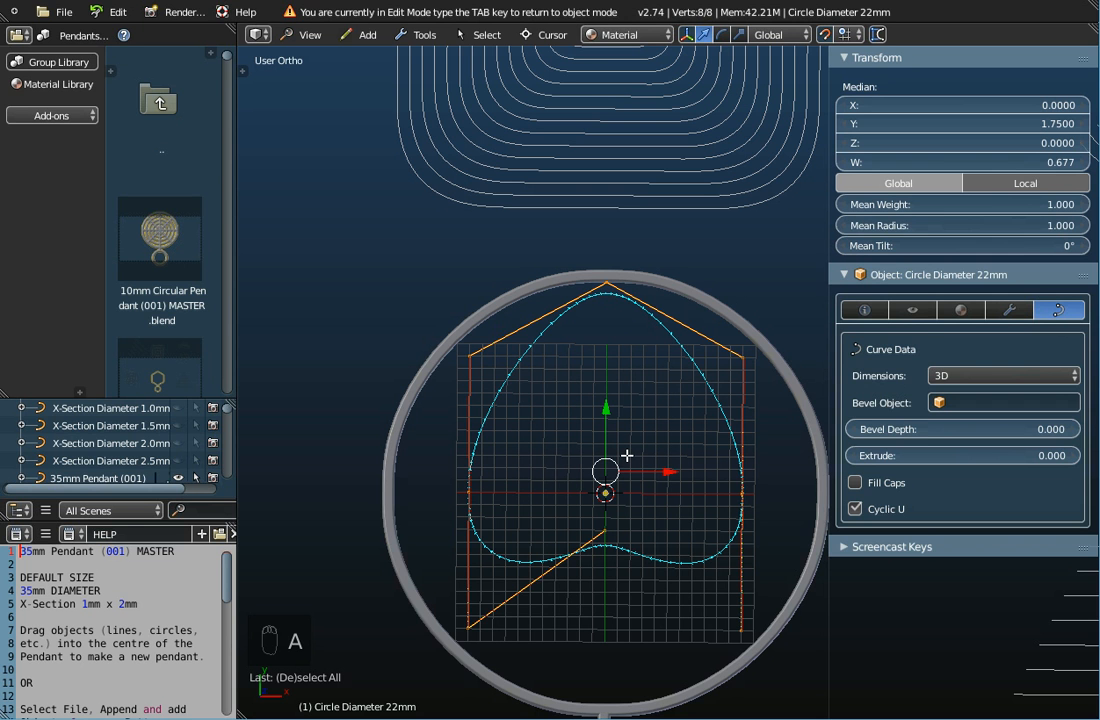
pyautogui.press('a')
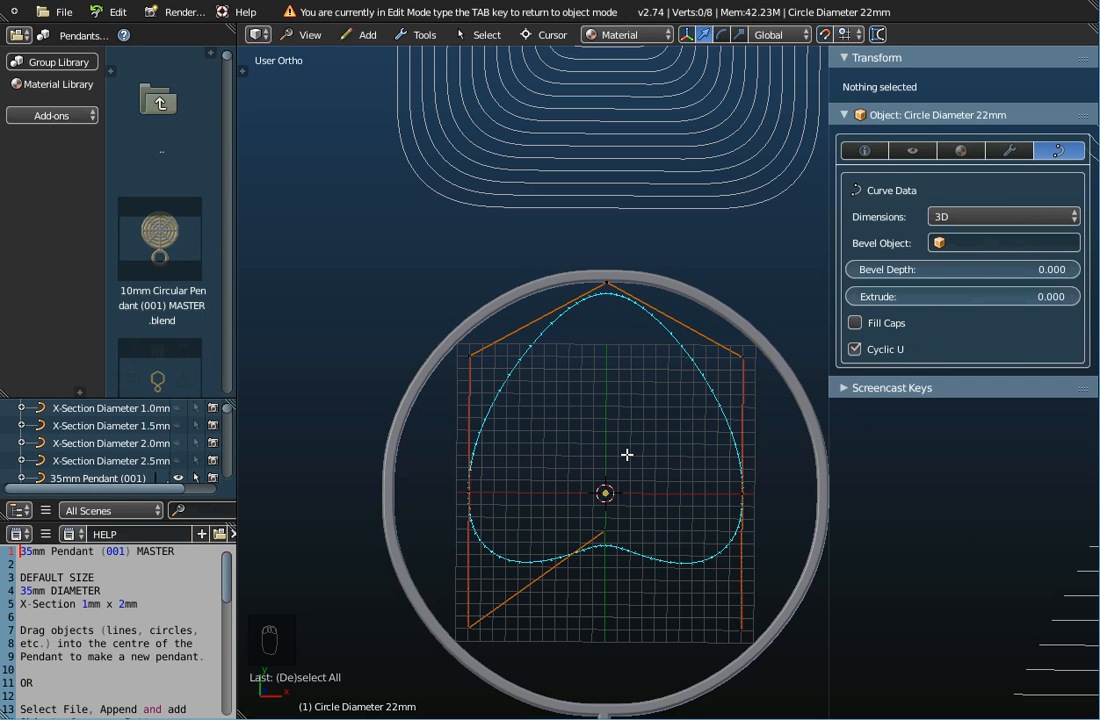
pyautogui.press('Tab')
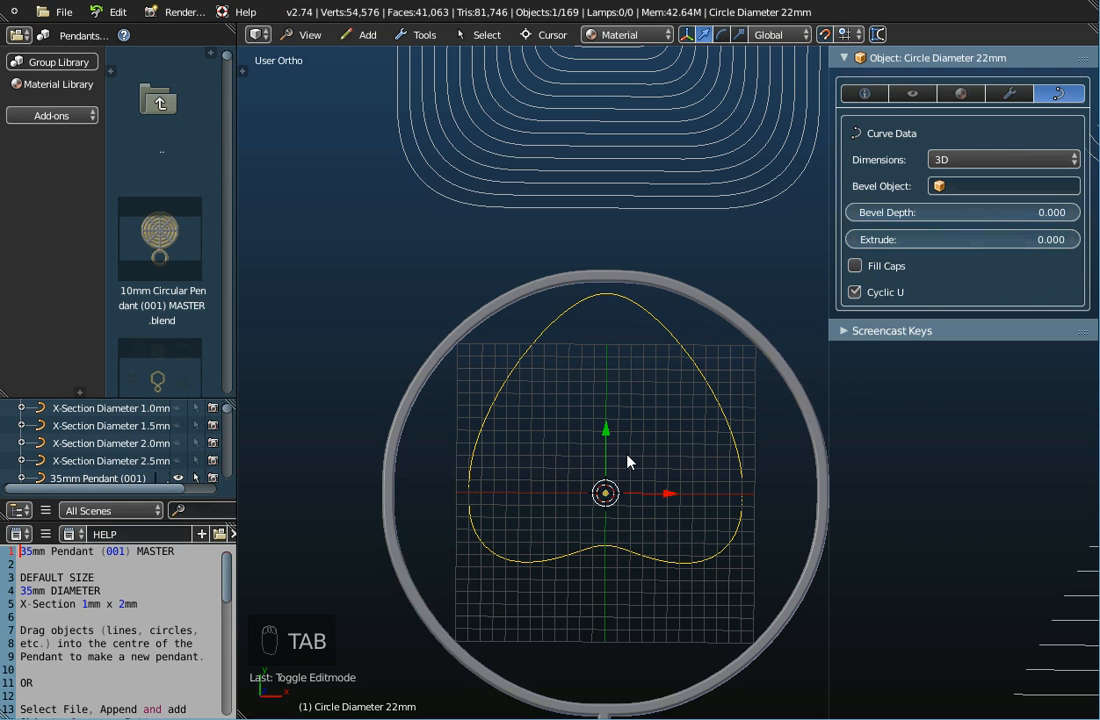
pyautogui.press('Tab')
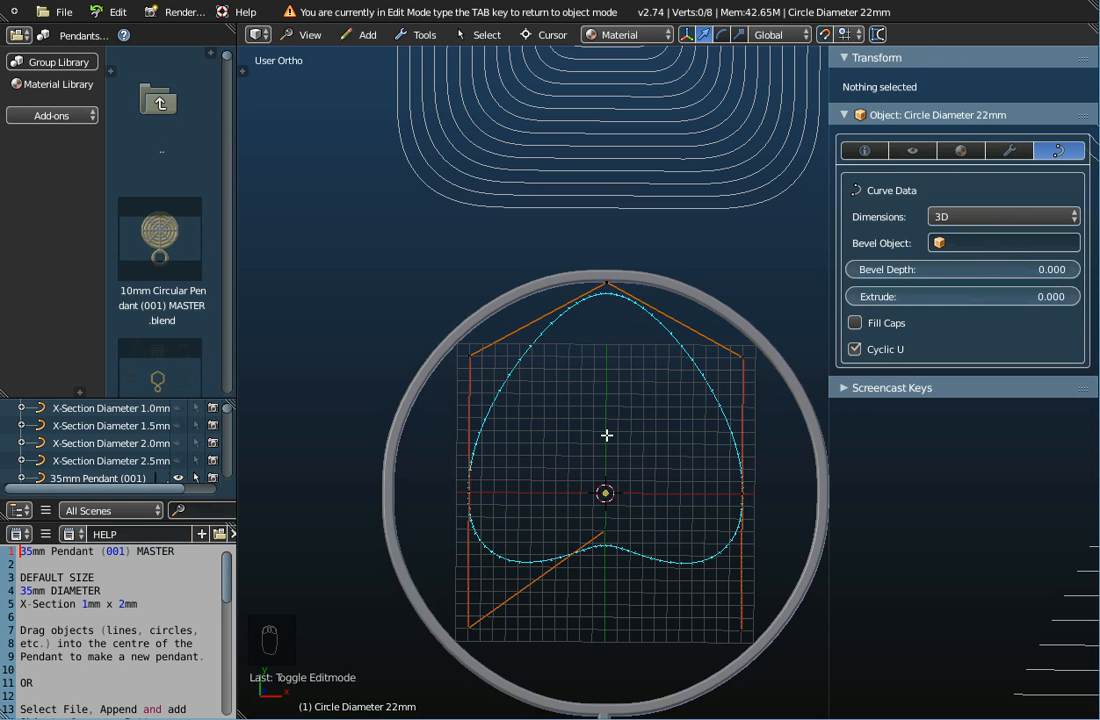
pyautogui.press('Tab')
# - Move the heart curve 3 units along X and slightly along Y, away from the hanging loop
pyautogui.scroll(-2, 615, 556)
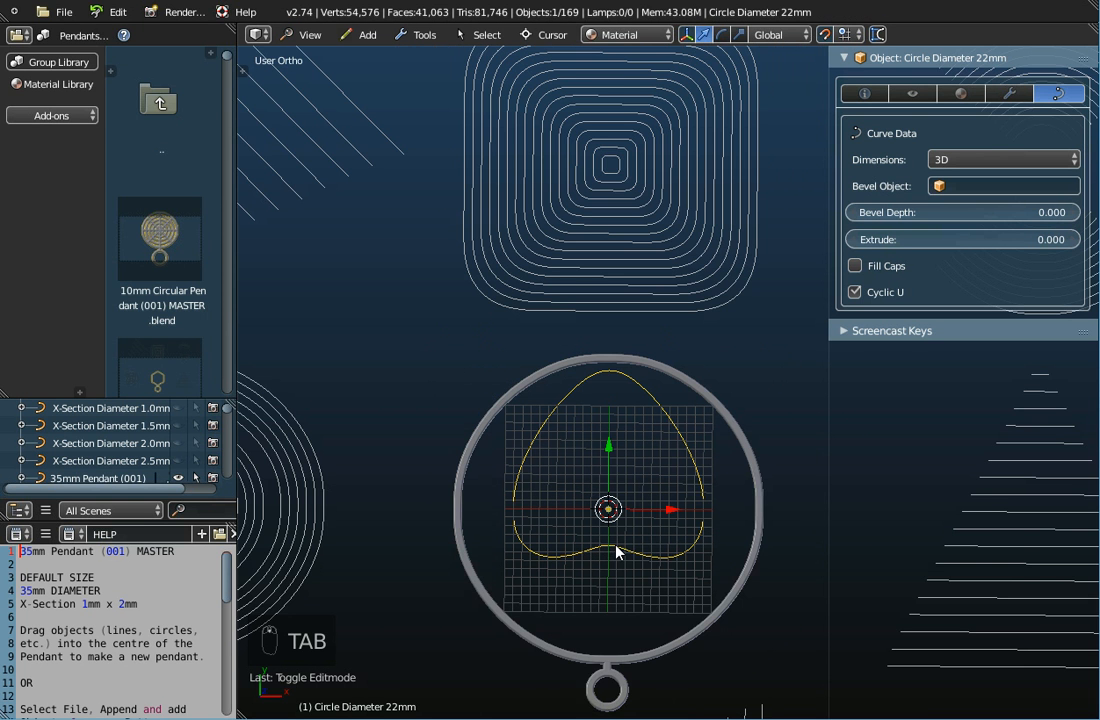
pyautogui.moveTo(626, 591); pyautogui.dragTo(613, 538, button='middle')
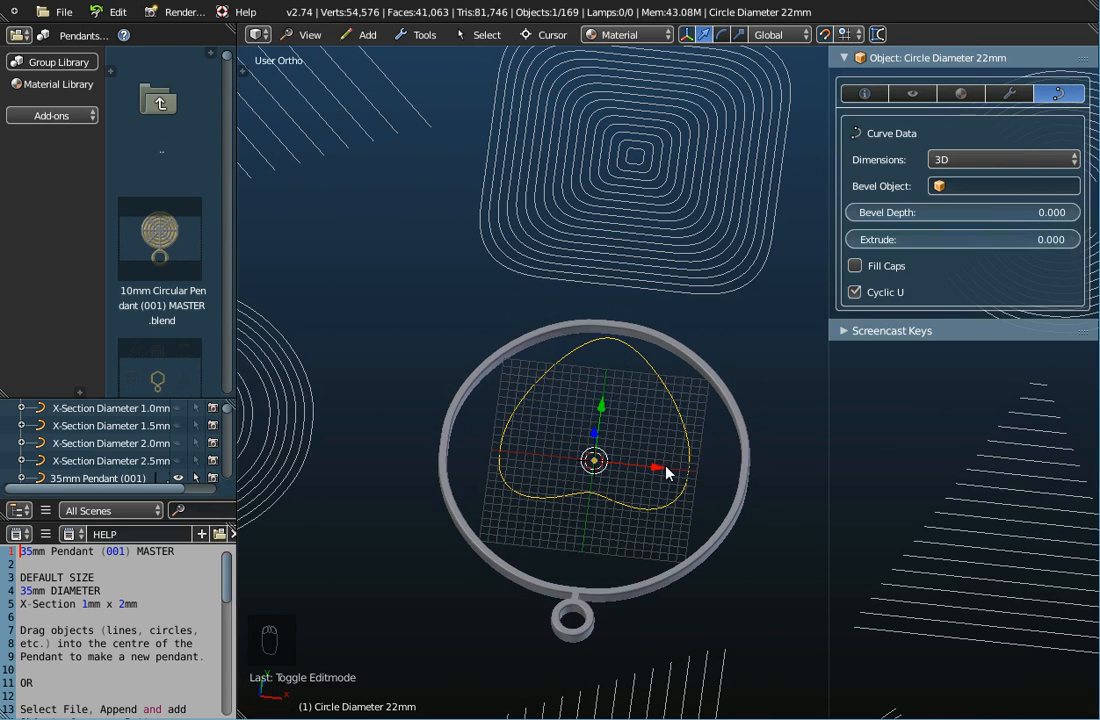
pyautogui.moveTo(632, 471); pyautogui.dragTo(686, 384, button='middle')
pyautogui.scroll(2, 665, 373)
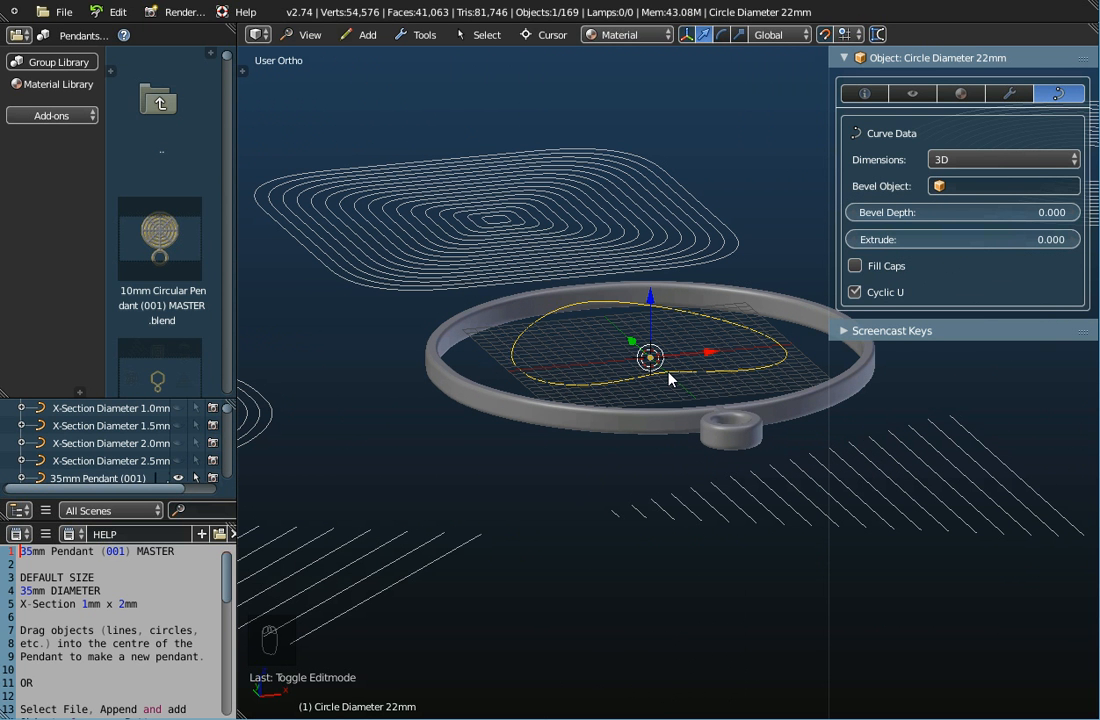
pyautogui.moveTo(687, 322); pyautogui.dragTo(700, 481, button='middle')
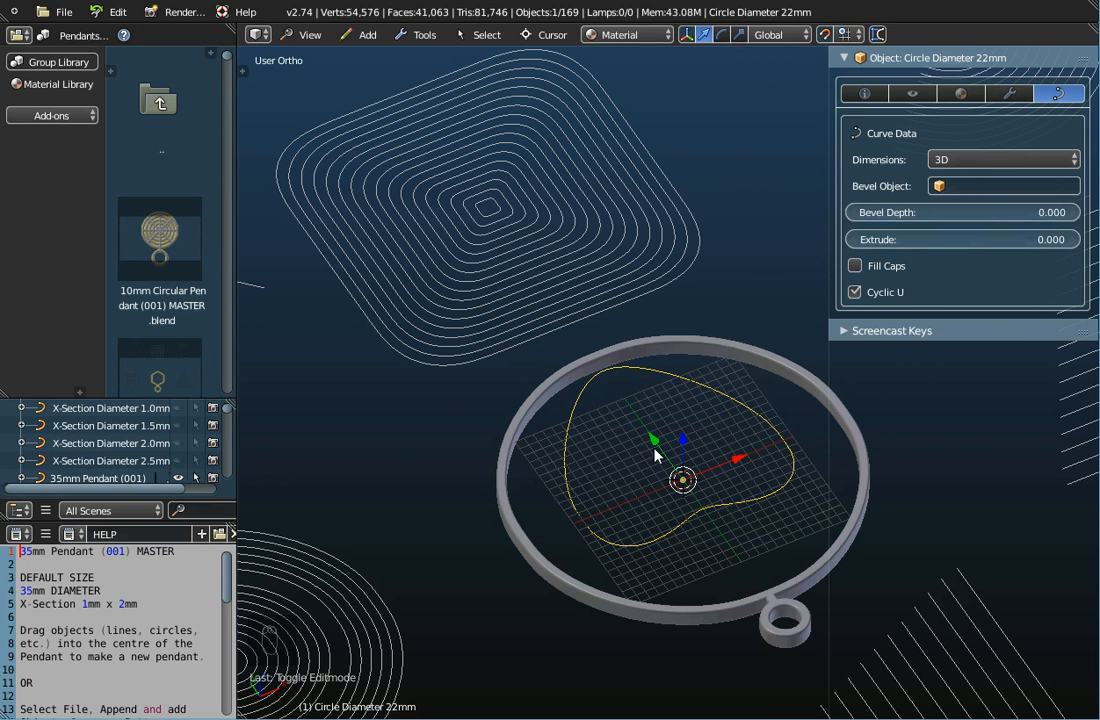
pyautogui.moveTo(679, 518); pyautogui.dragTo(651, 537, button='middle')
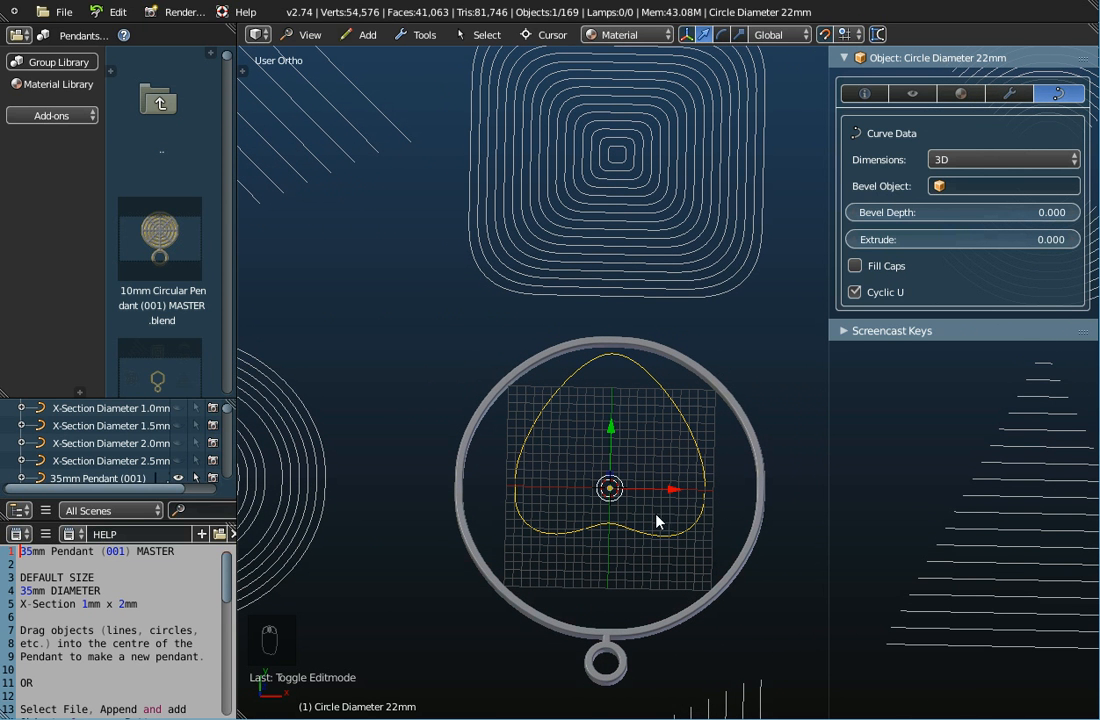
pyautogui.press('g')
pyautogui.press('x')
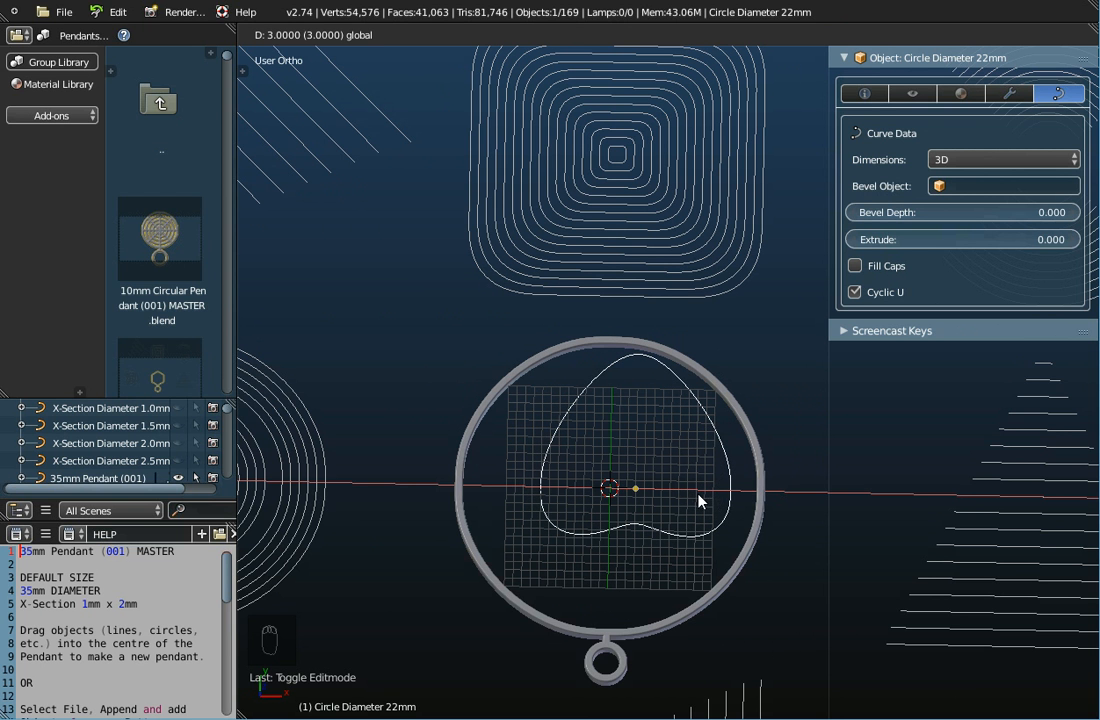
pyautogui.press('Return')
pyautogui.moveTo(638, 425); pyautogui.dragTo(635, 413)
# - Duplicate the heart and place the copy on the ring's negative X side, closer to the hanging loop
pyautogui.moveTo(684, 482); pyautogui.dragTo(699, 580, button='middle')
pyautogui.scroll(3, 654, 372)
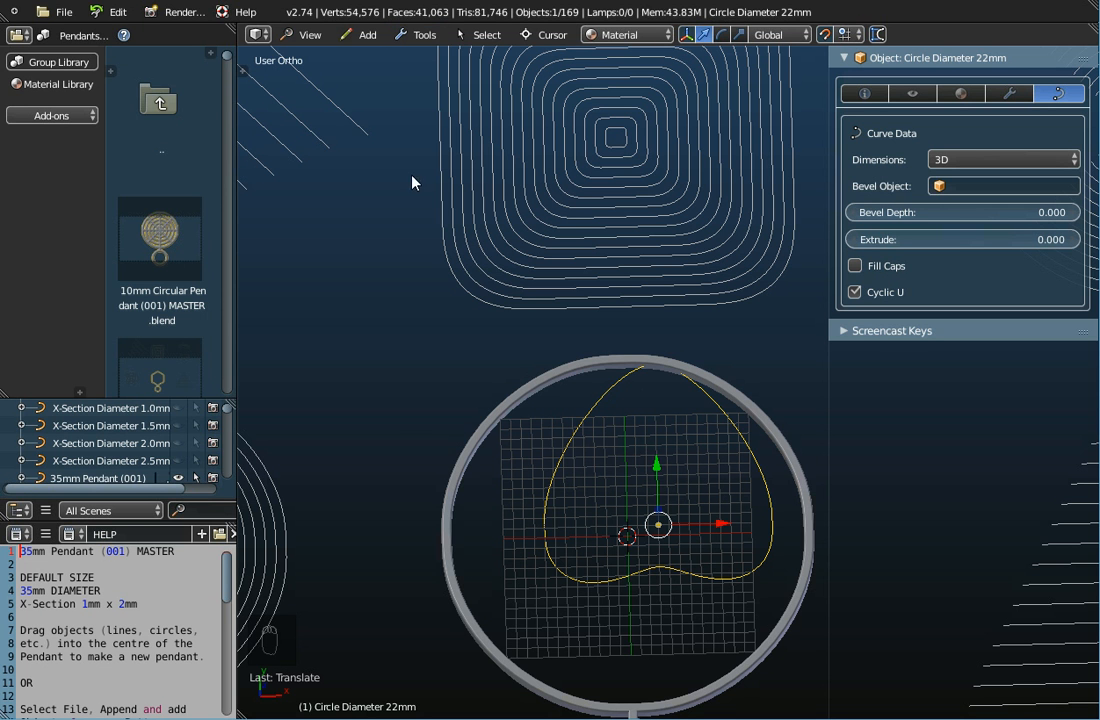
pyautogui.scroll(-3, 362, 521)
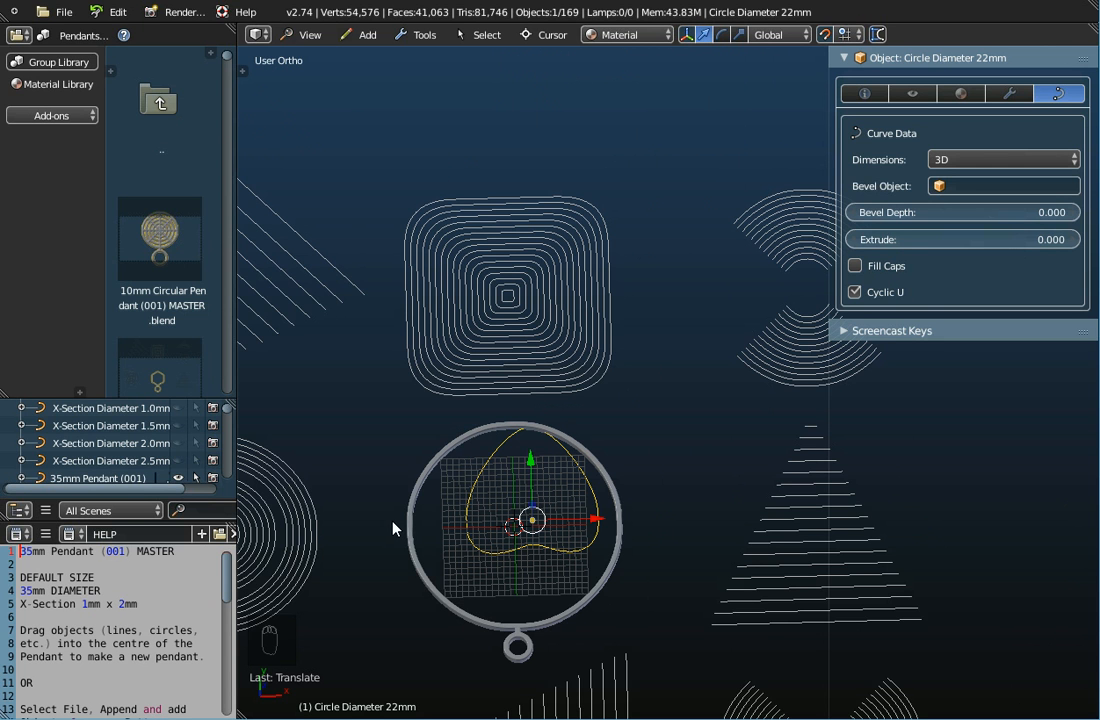
pyautogui.click(430, 37)
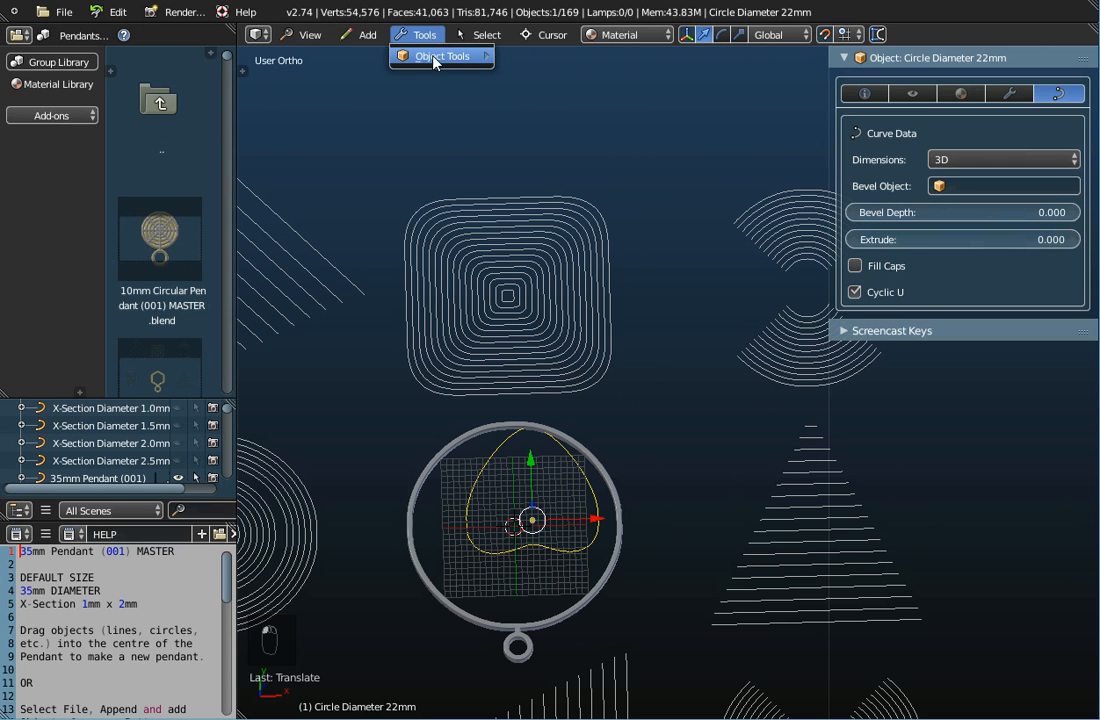
pyautogui.moveTo(435, 58)
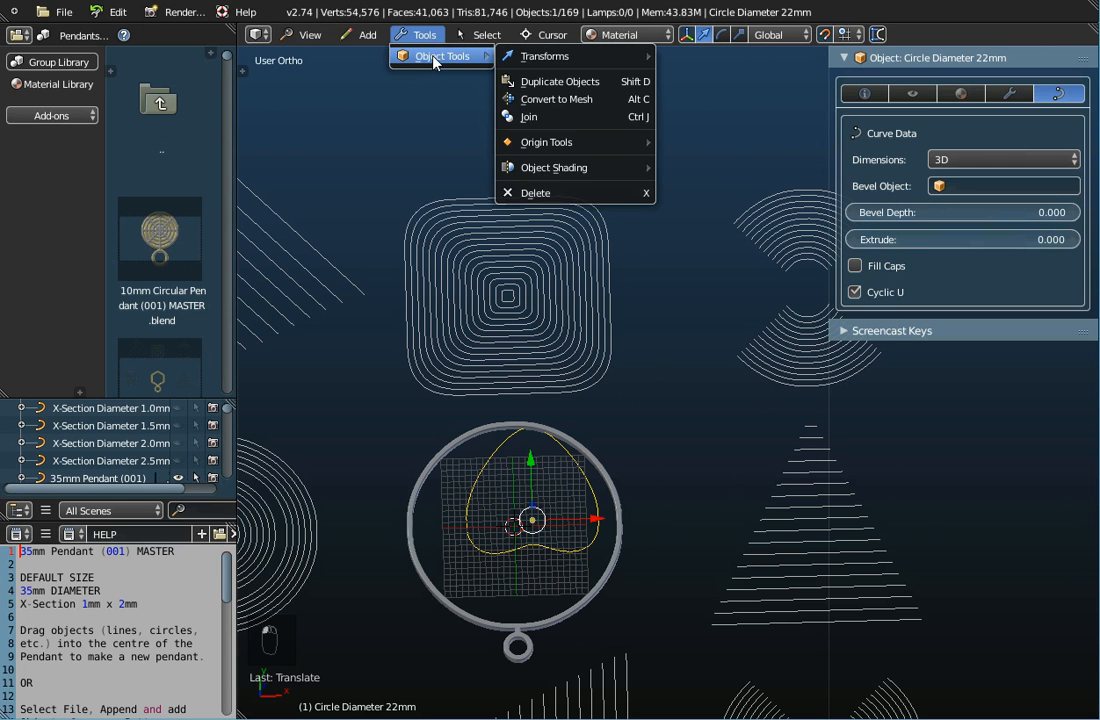
pyautogui.click(541, 88)
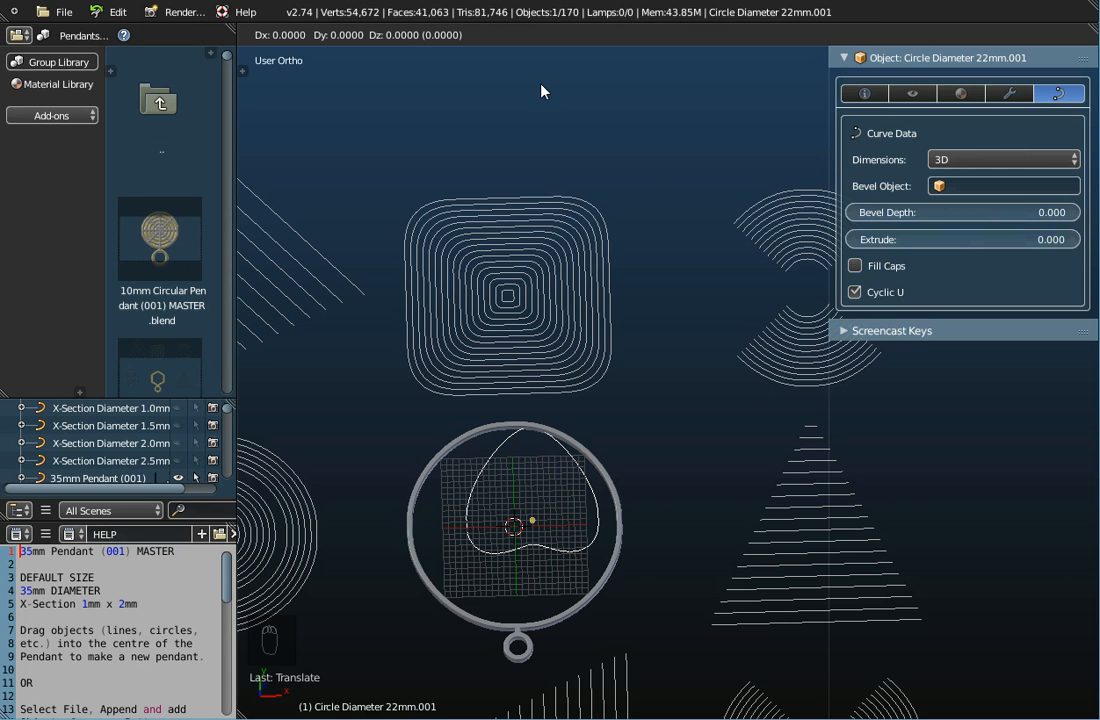
pyautogui.click(494, 118)
# - Duplicate the heart copy and place the third heart on the ring's positive X side near the hanging loop, overlapping the other two
pyautogui.moveTo(508, 645); pyautogui.dragTo(506, 677, button='middle')
pyautogui.scroll(7, 440, 595)
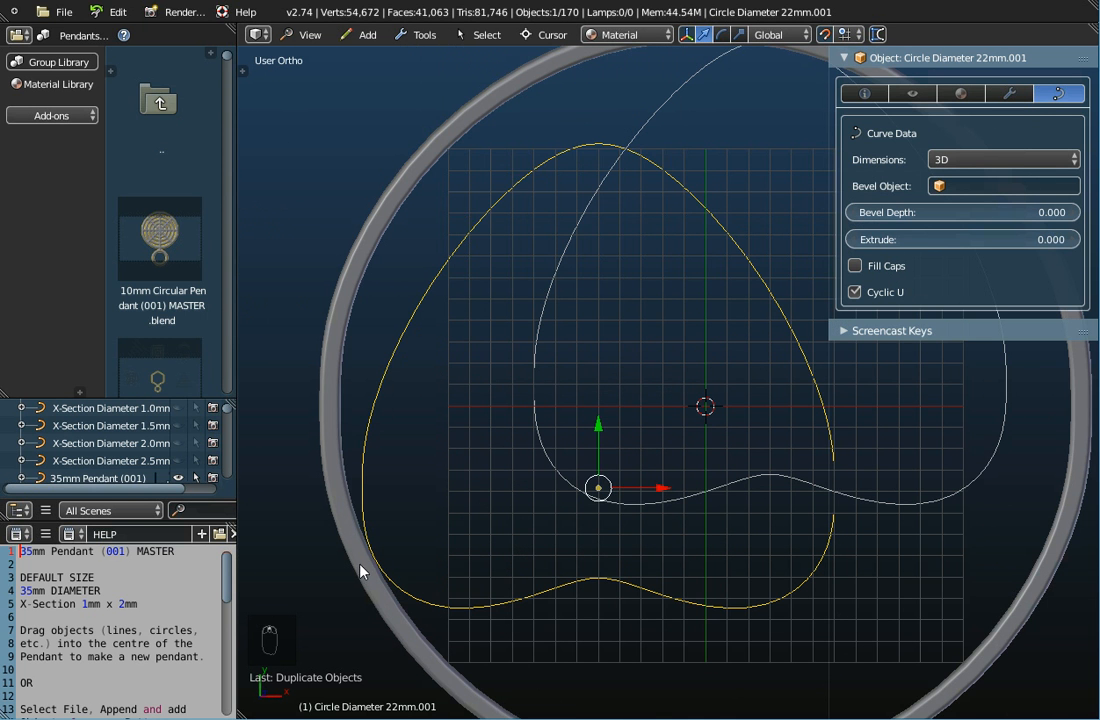
pyautogui.moveTo(374, 562)
pyautogui.mouseDown(button='middle')
pyautogui.moveTo(376, 578)
pyautogui.moveTo(390, 555)
pyautogui.mouseUp(button='middle')
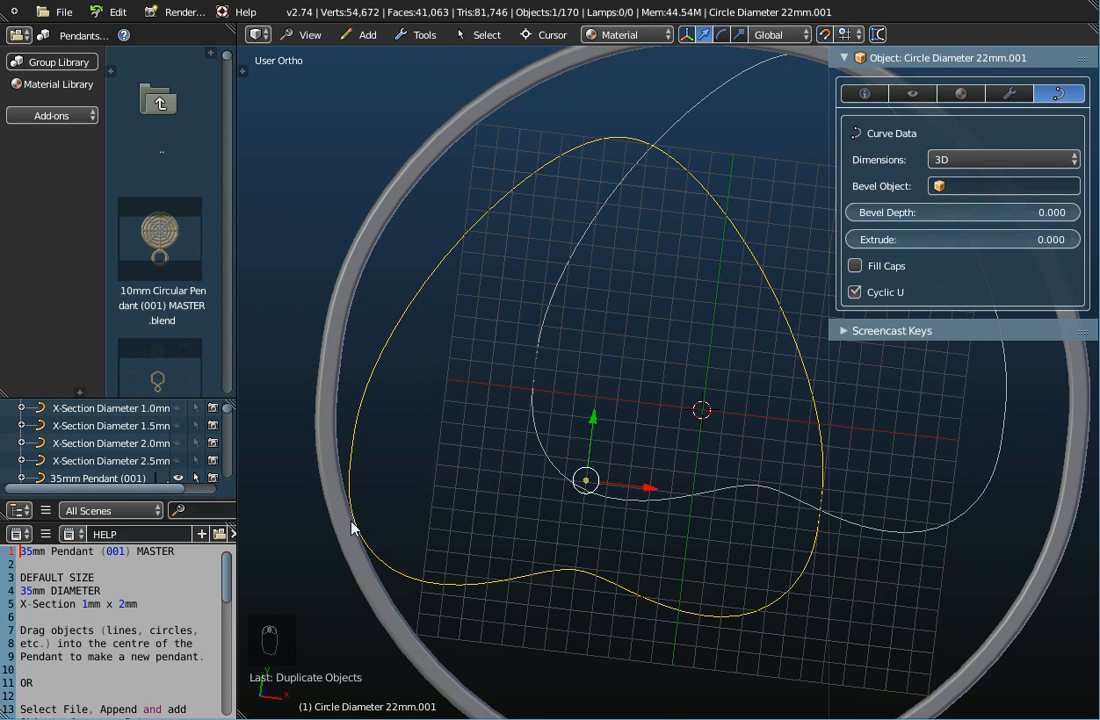
pyautogui.scroll(-3, 355, 533)
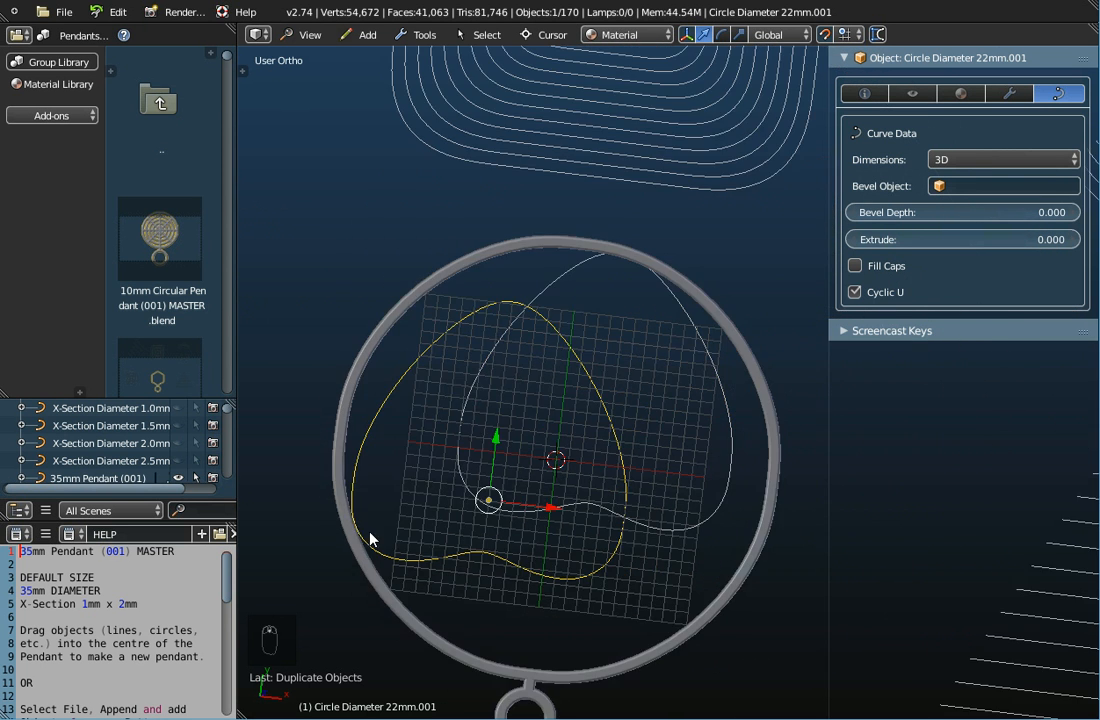
pyautogui.moveTo(467, 572); pyautogui.dragTo(478, 523, button='middle')
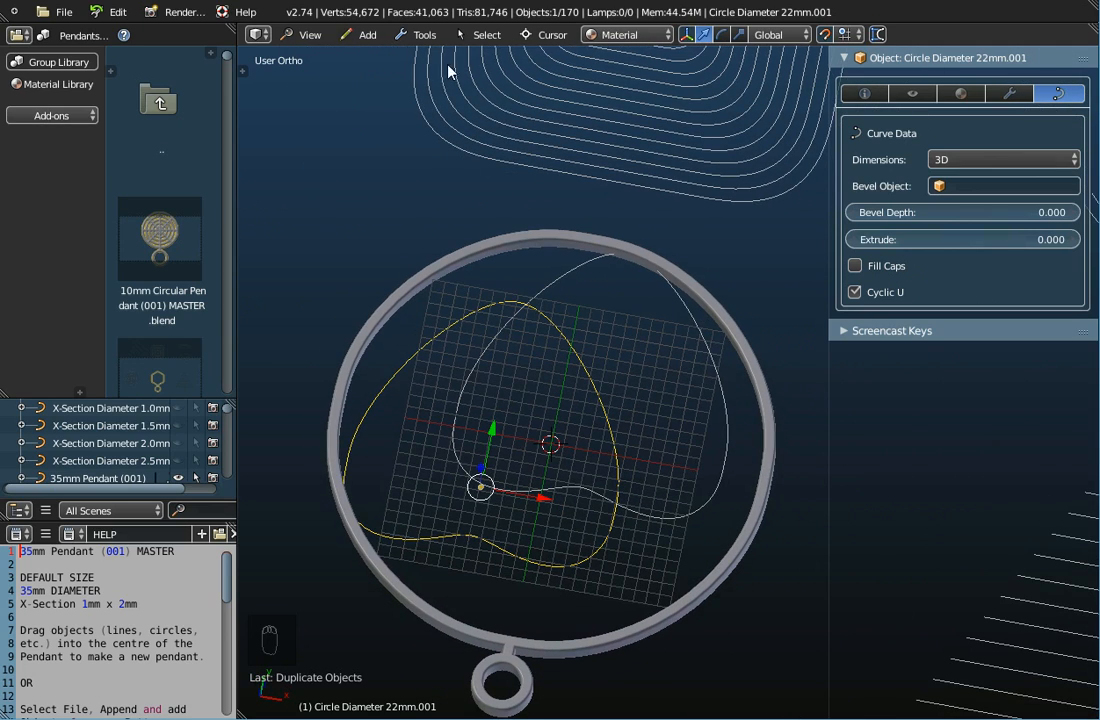
pyautogui.click(422, 34)
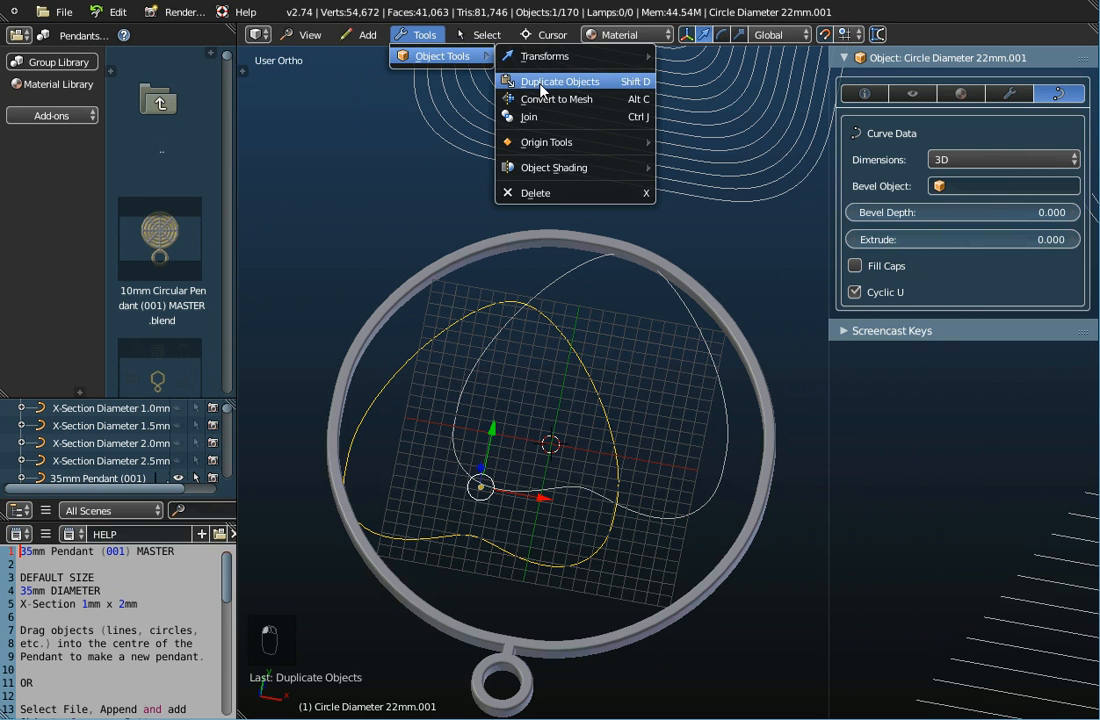
pyautogui.click(541, 90)
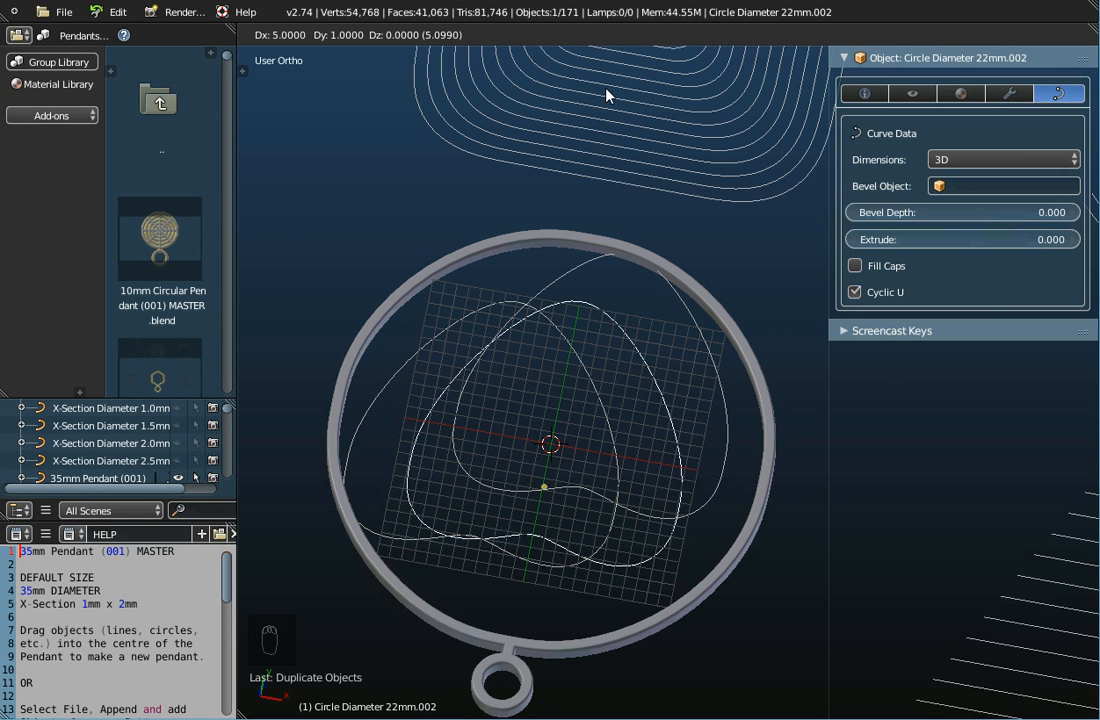
pyautogui.click(644, 124)
# - In the front view, raise the third heart along Z until it is level with the middle of the pendant ring
pyautogui.moveTo(577, 427); pyautogui.dragTo(598, 387, button='middle')
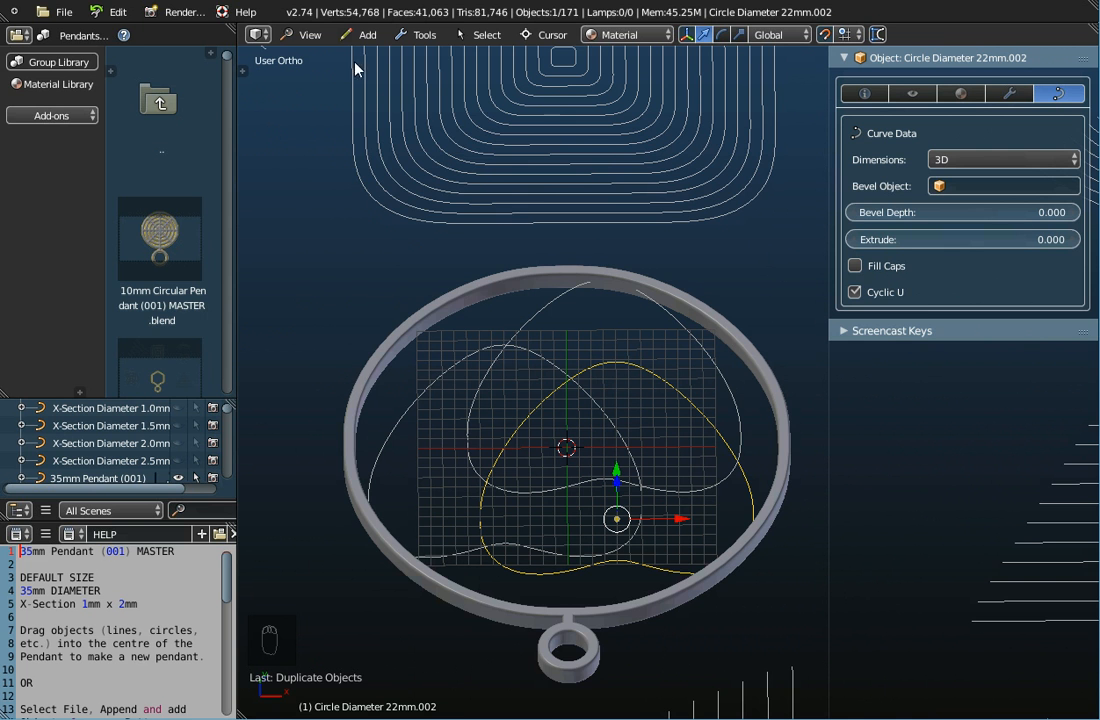
pyautogui.click(310, 38)
pyautogui.click(316, 111)
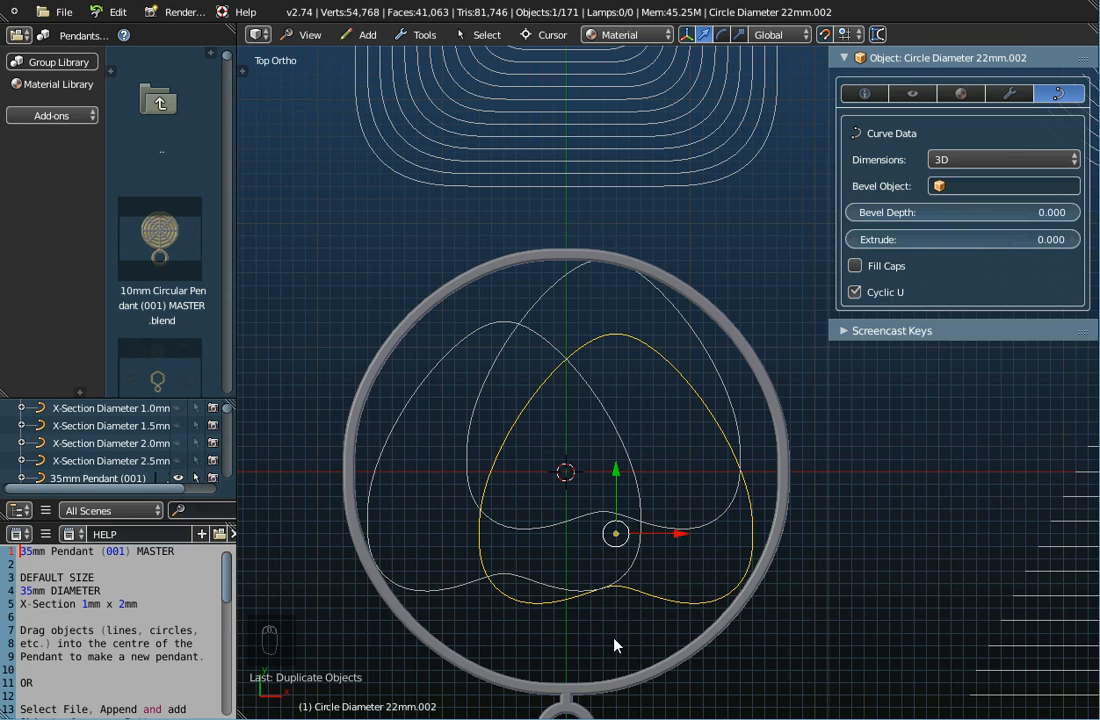
pyautogui.moveTo(616, 646); pyautogui.dragTo(498, 459, button='middle')
pyautogui.click(313, 35)
pyautogui.click(314, 152)
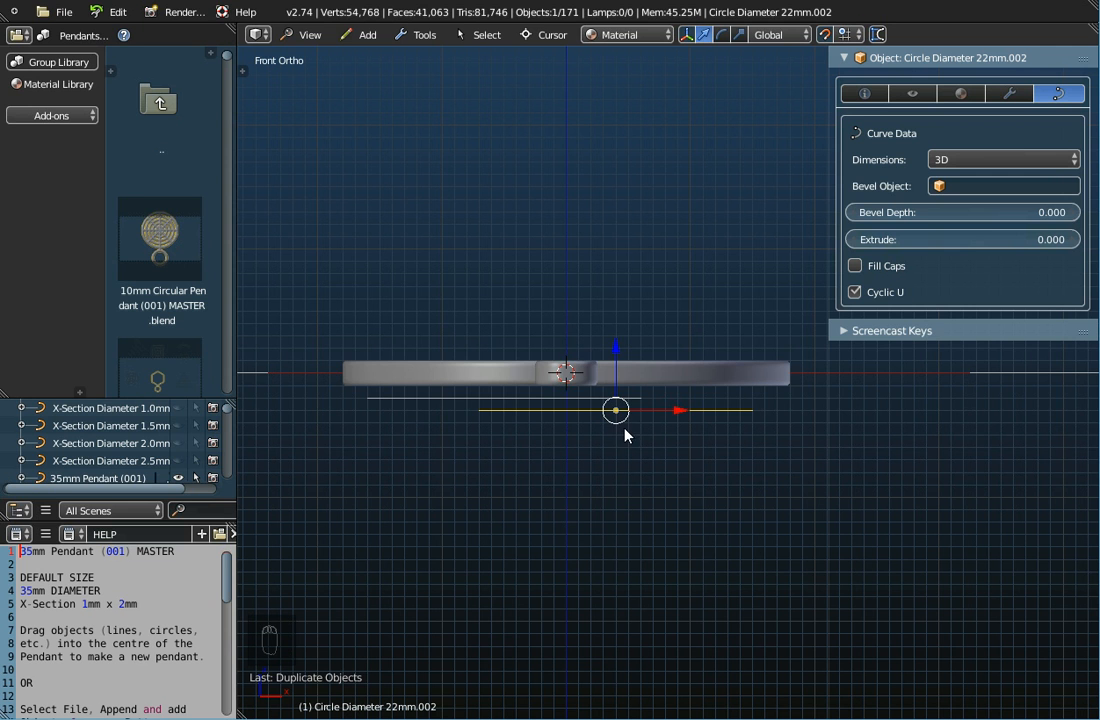
pyautogui.moveTo(616, 350); pyautogui.dragTo(621, 314)
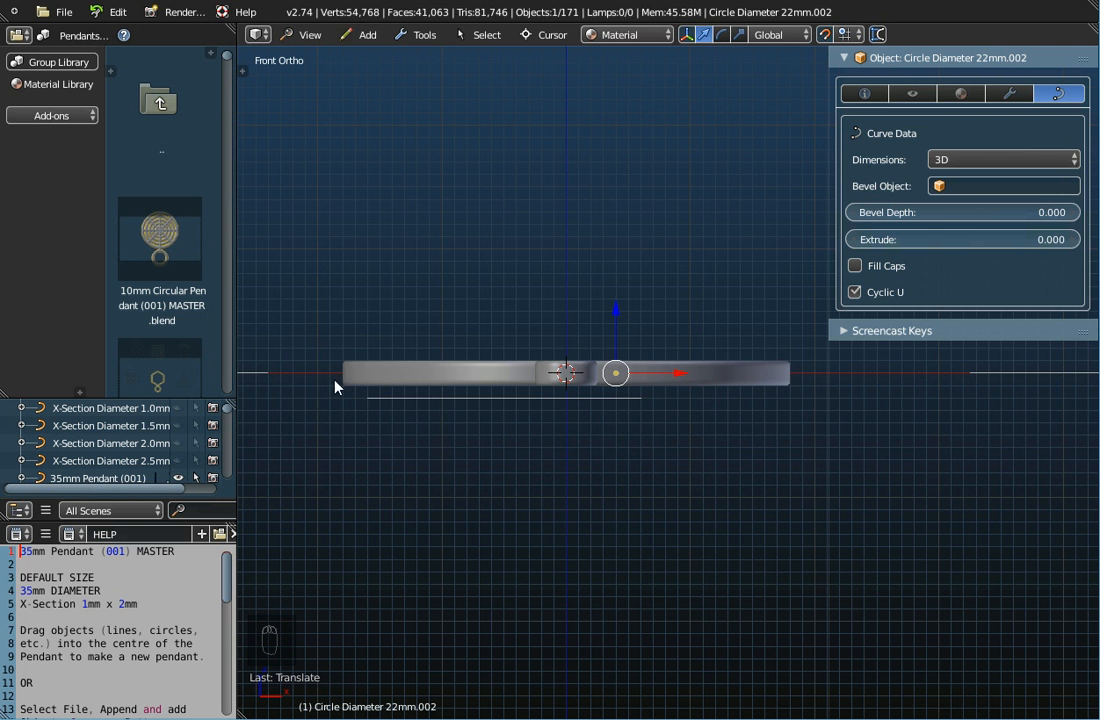
# - Select the second heart on the negative X side and raise it along Z to the pendant ring's mid-height in the front view
pyautogui.rightClick(505, 404)
pyautogui.moveTo(503, 405); pyautogui.dragTo(471, 307, button='middle')
pyautogui.click(301, 36)
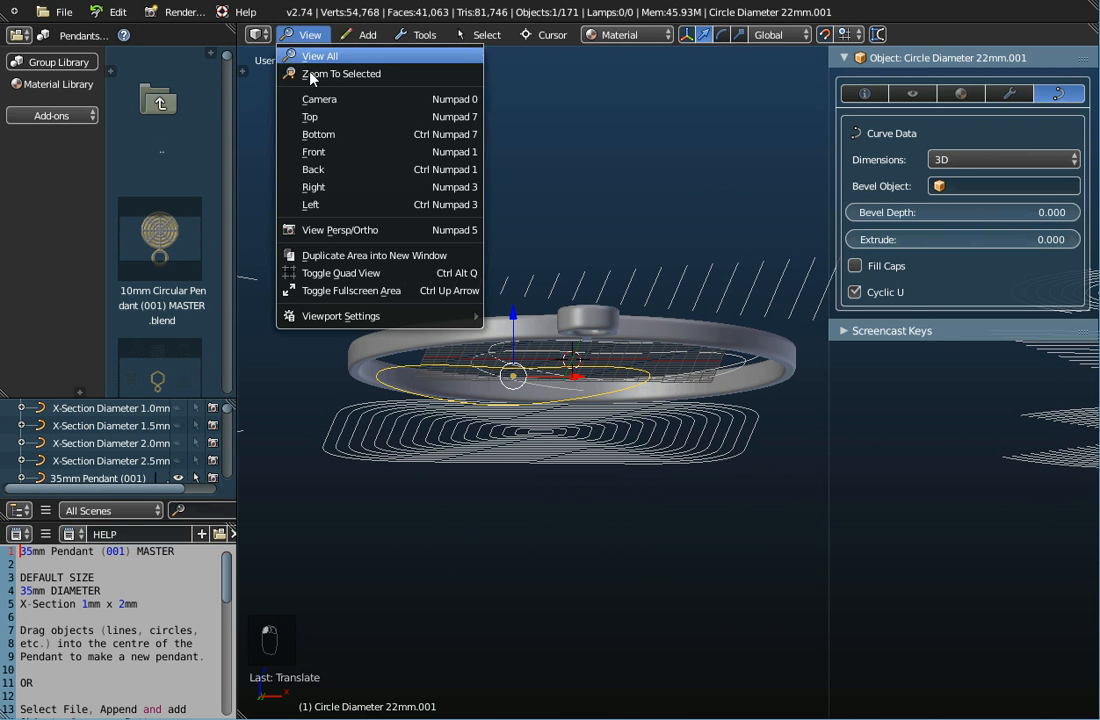
pyautogui.click(314, 122)
pyautogui.click(303, 35)
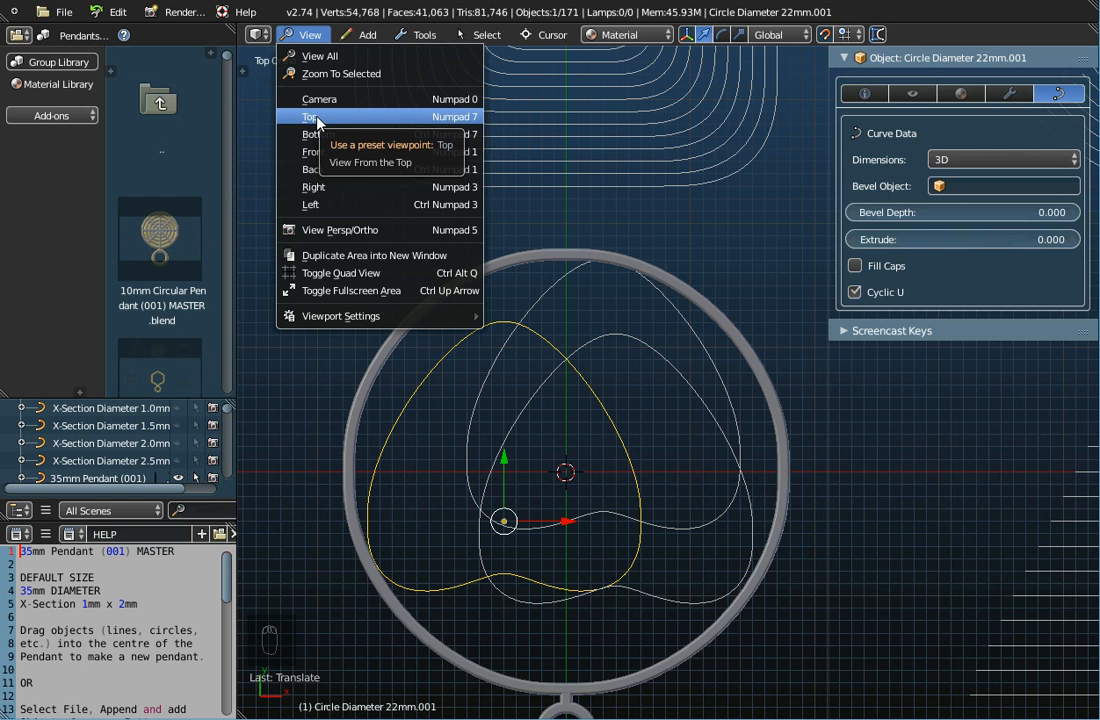
pyautogui.click(316, 152)
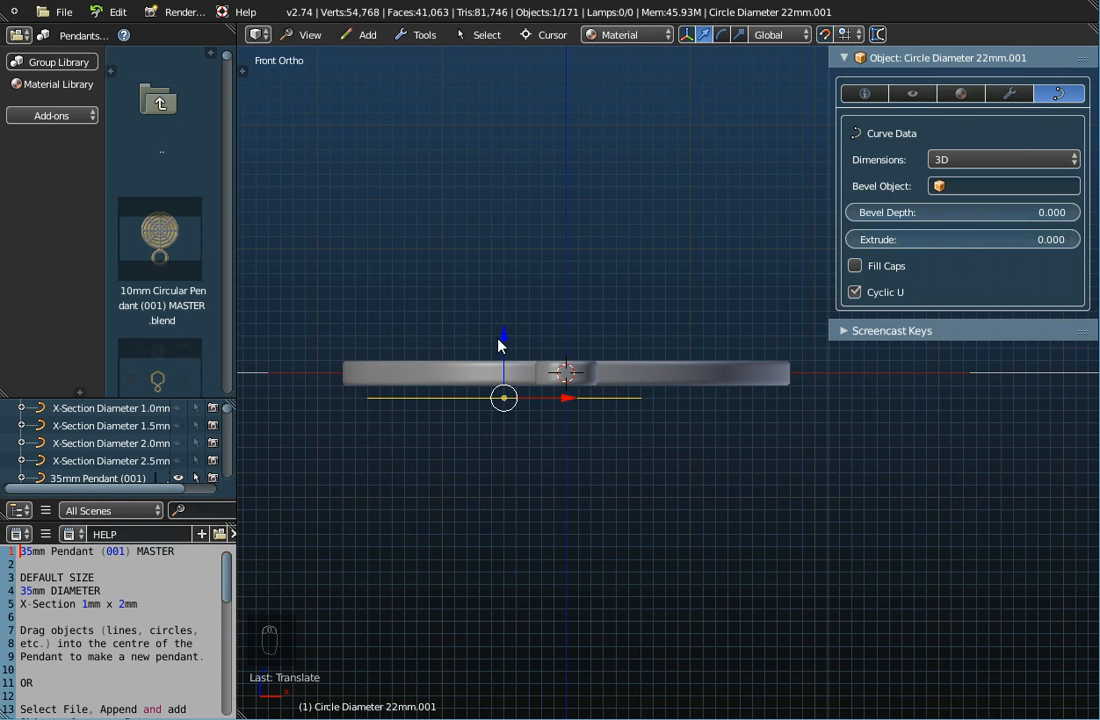
pyautogui.moveTo(505, 343); pyautogui.dragTo(509, 316)
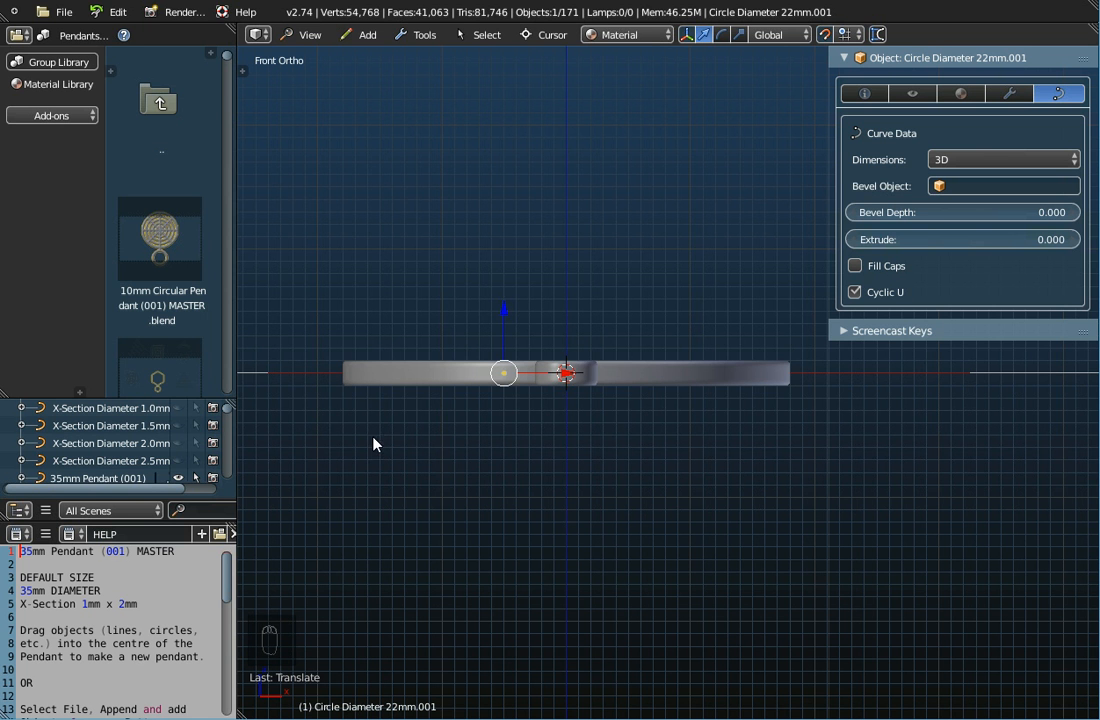
# - Examine the arrangement of the three hearts inside the ring from oblique angles and from the top
pyautogui.moveTo(443, 474); pyautogui.dragTo(444, 540, button='middle')
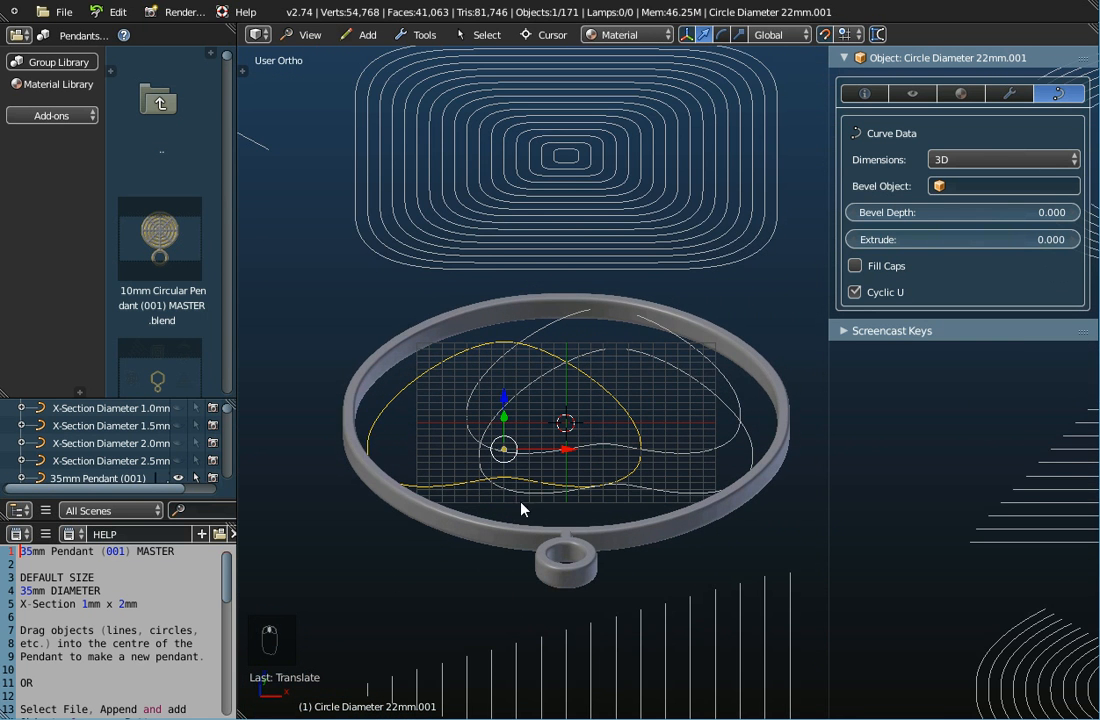
pyautogui.moveTo(363, 523); pyautogui.dragTo(412, 579, button='middle')
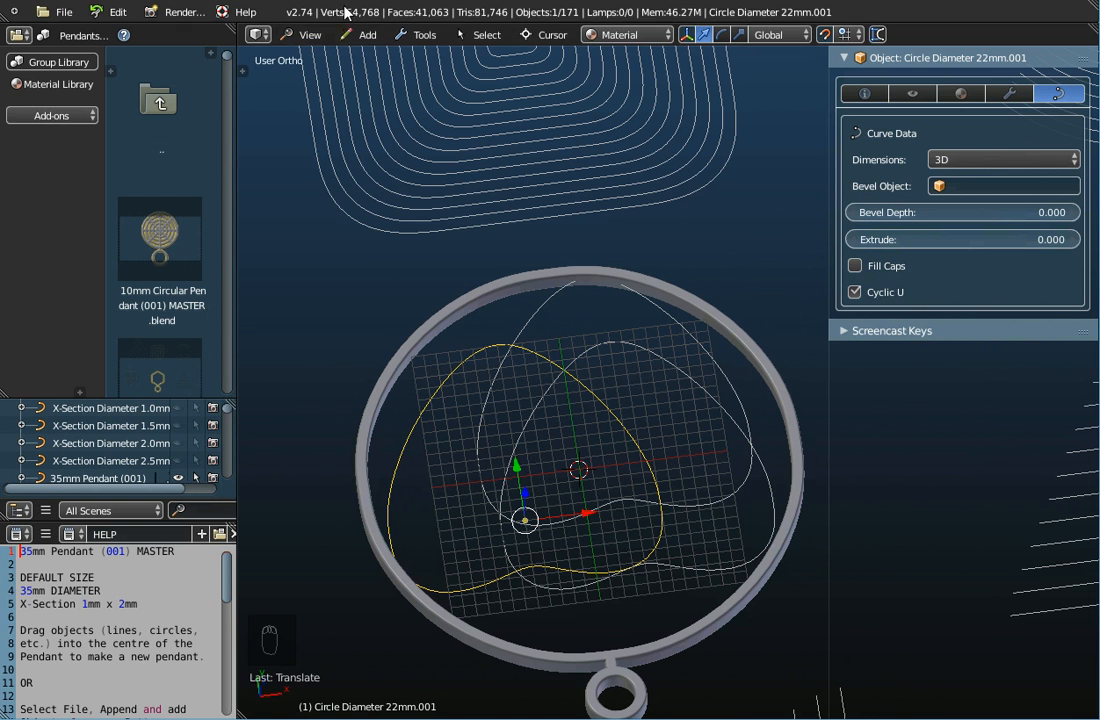
pyautogui.click(306, 38)
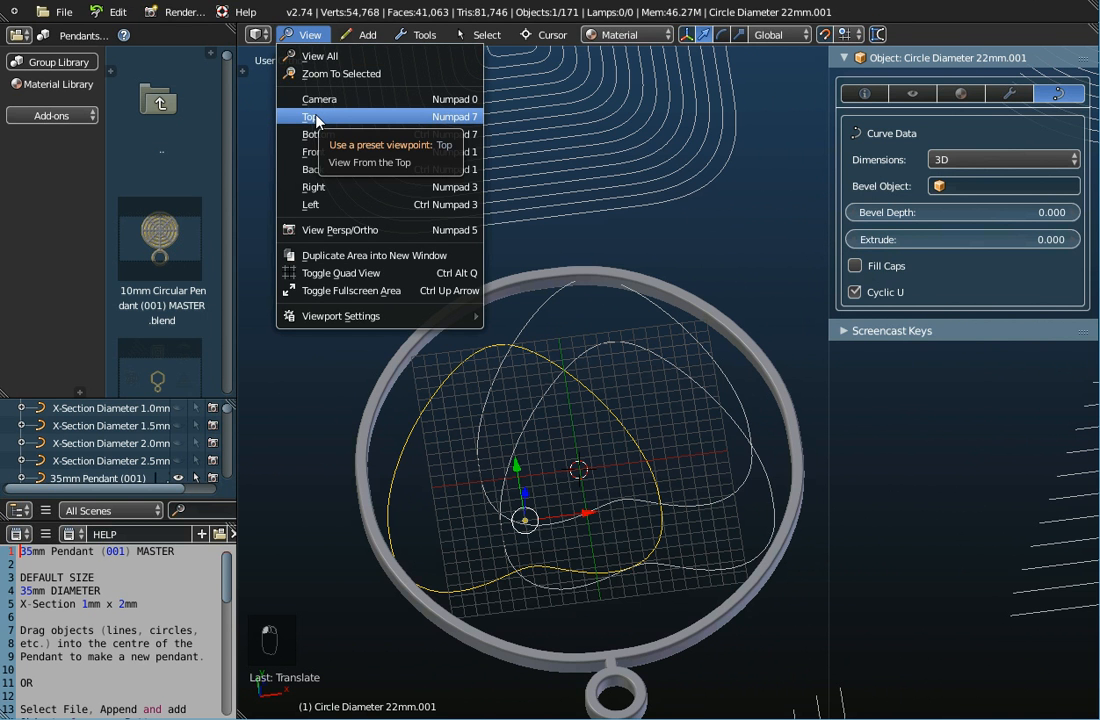
pyautogui.click(316, 118)
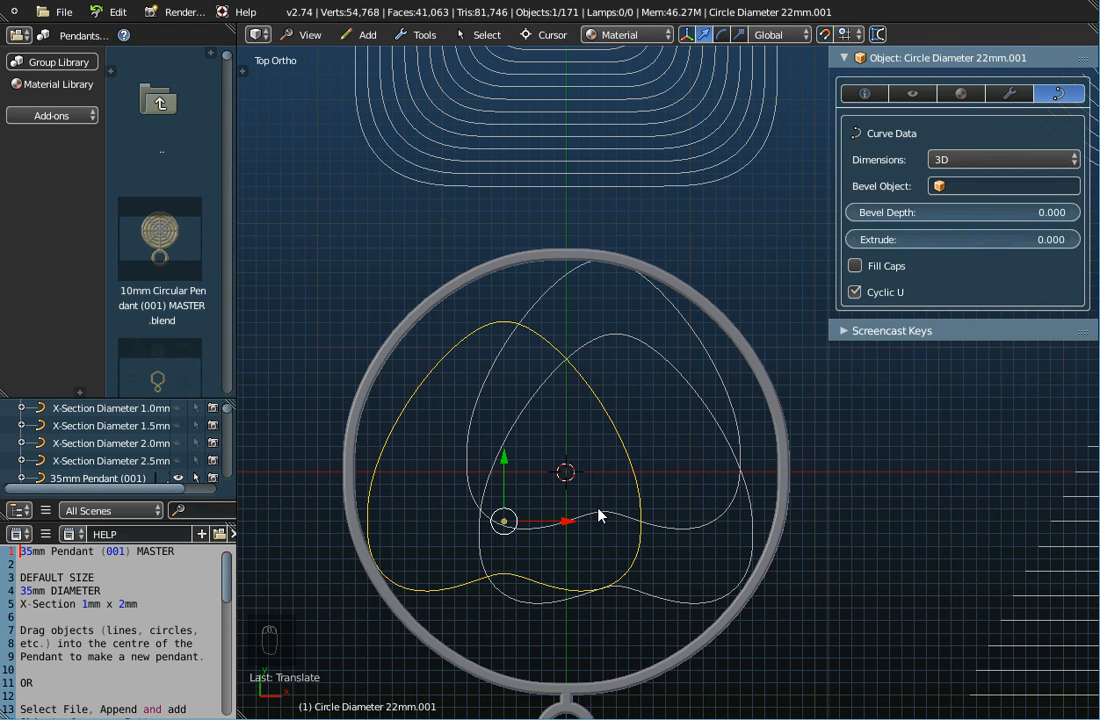
pyautogui.moveTo(594, 516); pyautogui.dragTo(638, 501, button='middle')
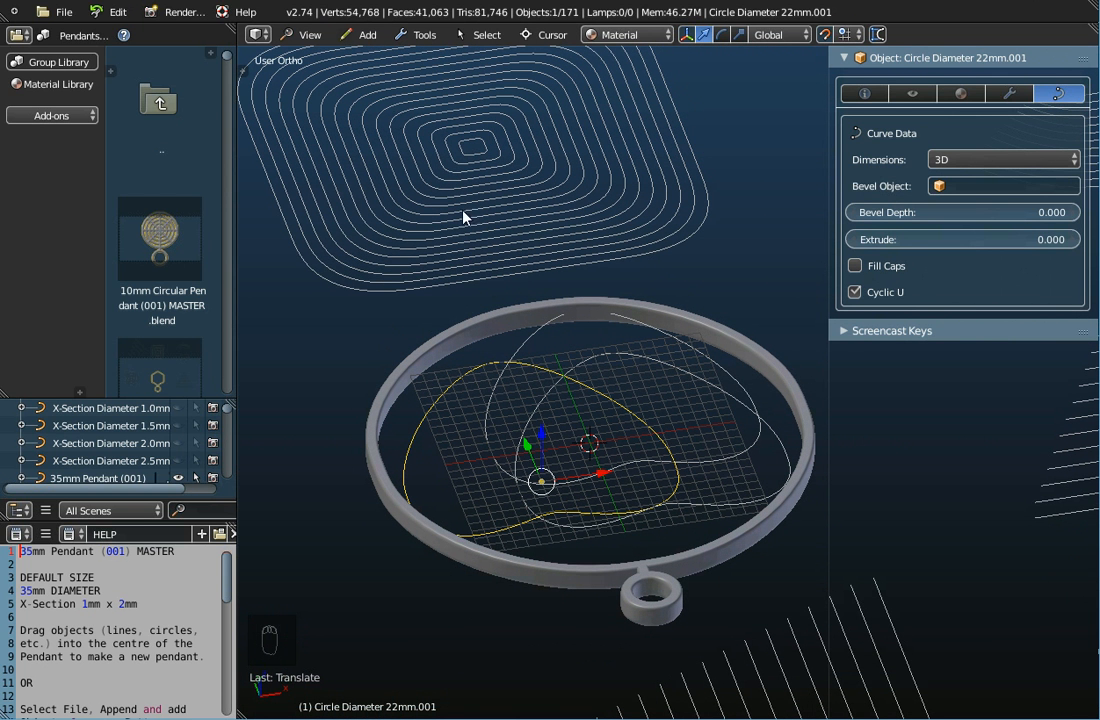
# - View the hearts straight from the top and closely check their fit against the pendant ring
pyautogui.click(306, 35)
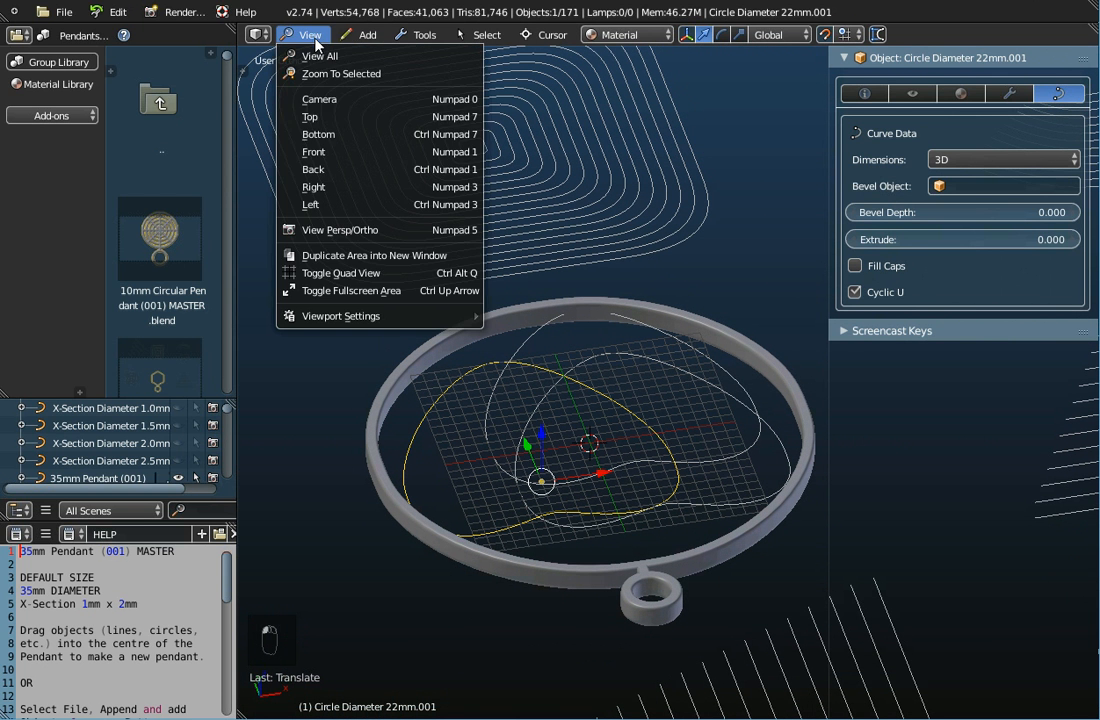
pyautogui.click(318, 118)
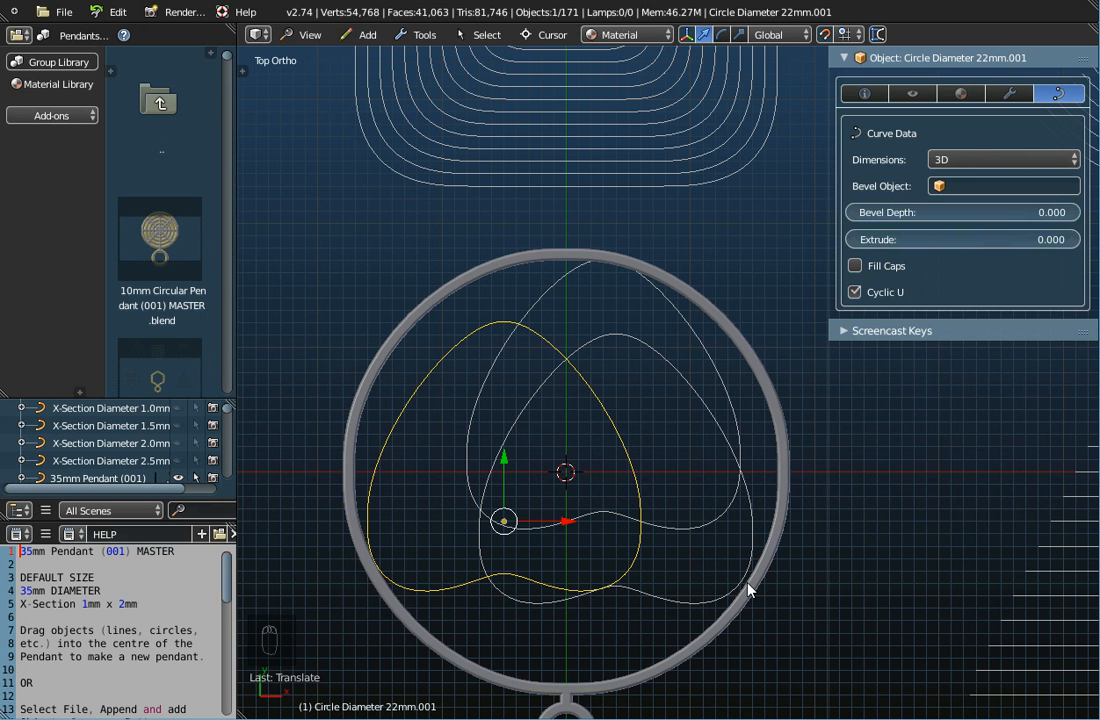
pyautogui.scroll(5, 748, 603)
pyautogui.scroll(-2, 748, 603)
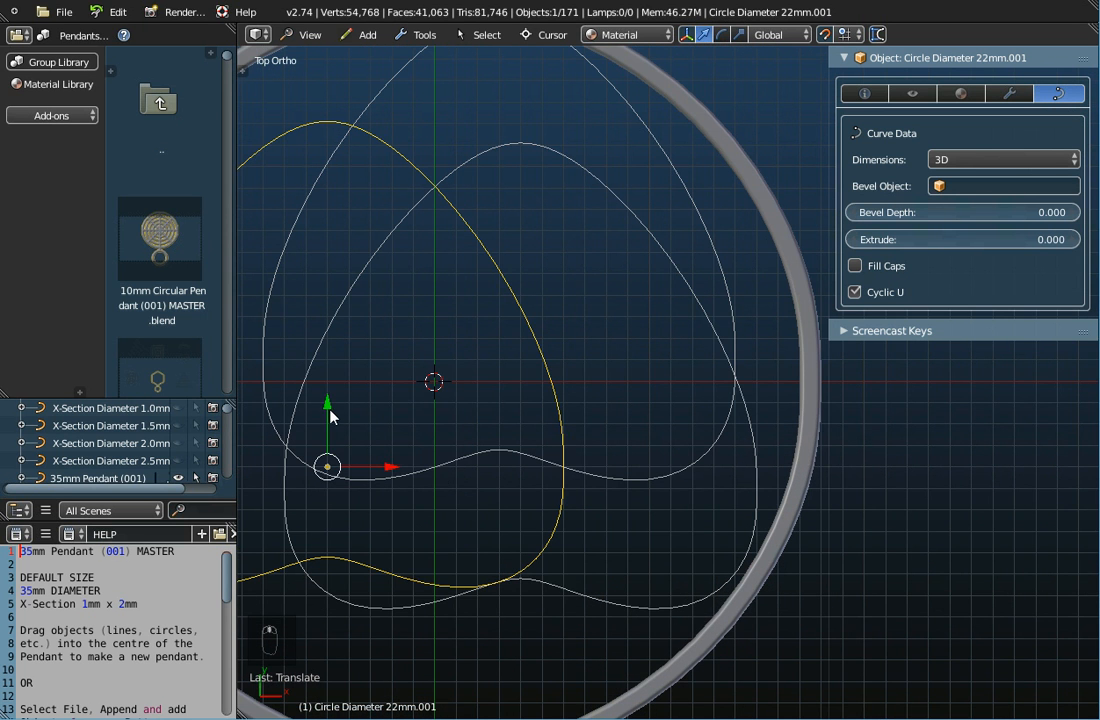
pyautogui.press('g')
pyautogui.press('y')
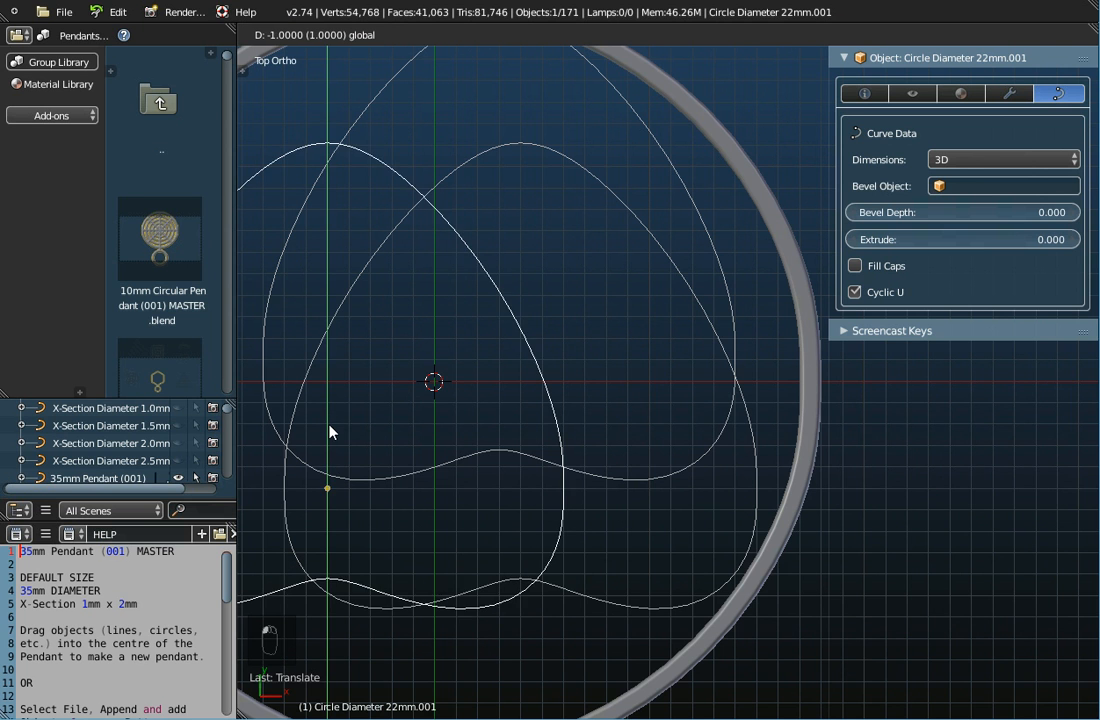
pyautogui.press('Escape')
# - Select the third heart on the positive X side and move it about 1 mm along negative Y into the pendant ring
pyautogui.rightClick(612, 607)
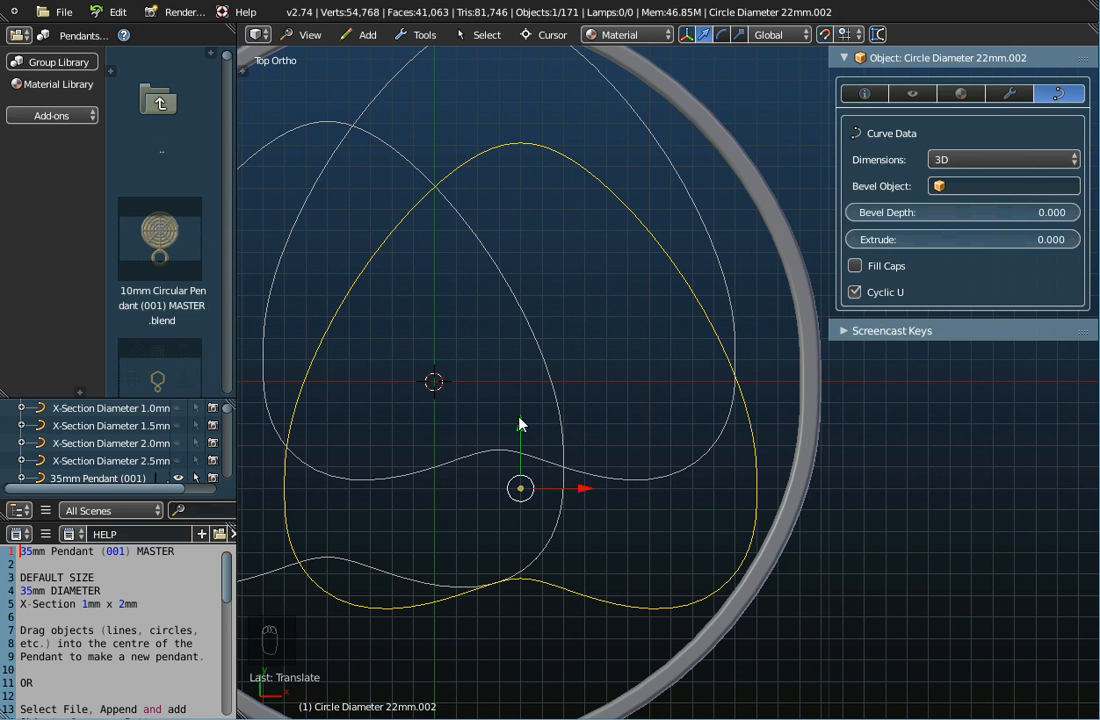
pyautogui.press('g')
pyautogui.press('y')
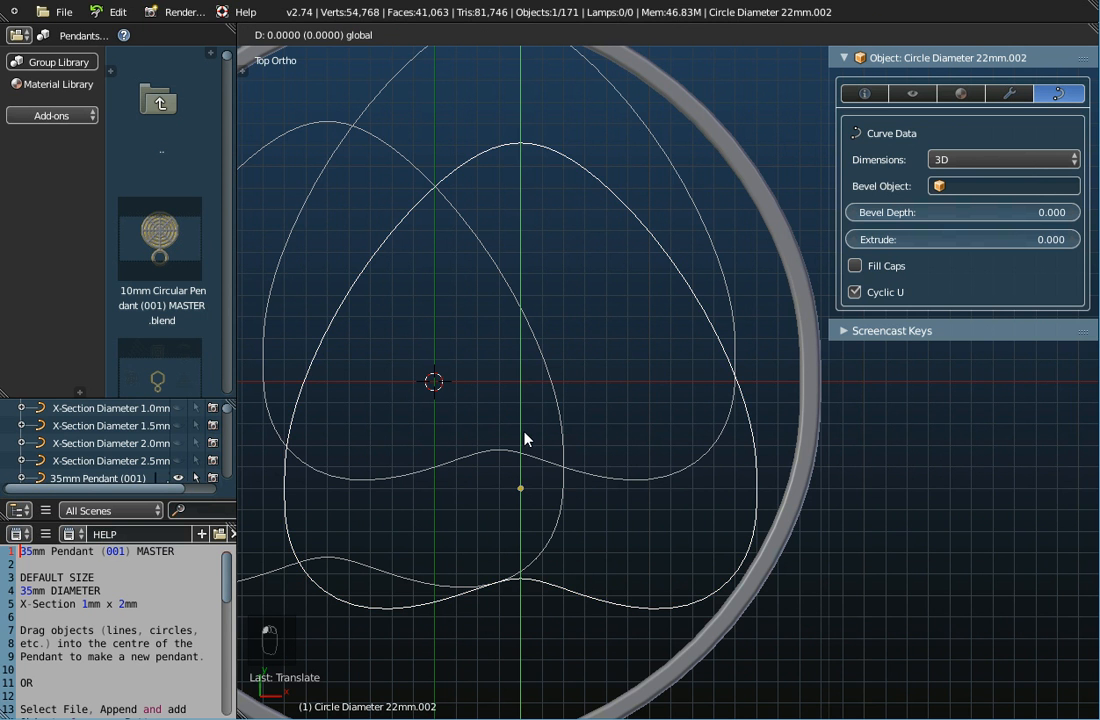
pyautogui.click(527, 446)
# - Examine from the top and from oblique angles where each of the three hearts meets the pendant ring
pyautogui.scroll(-3, 743, 597)
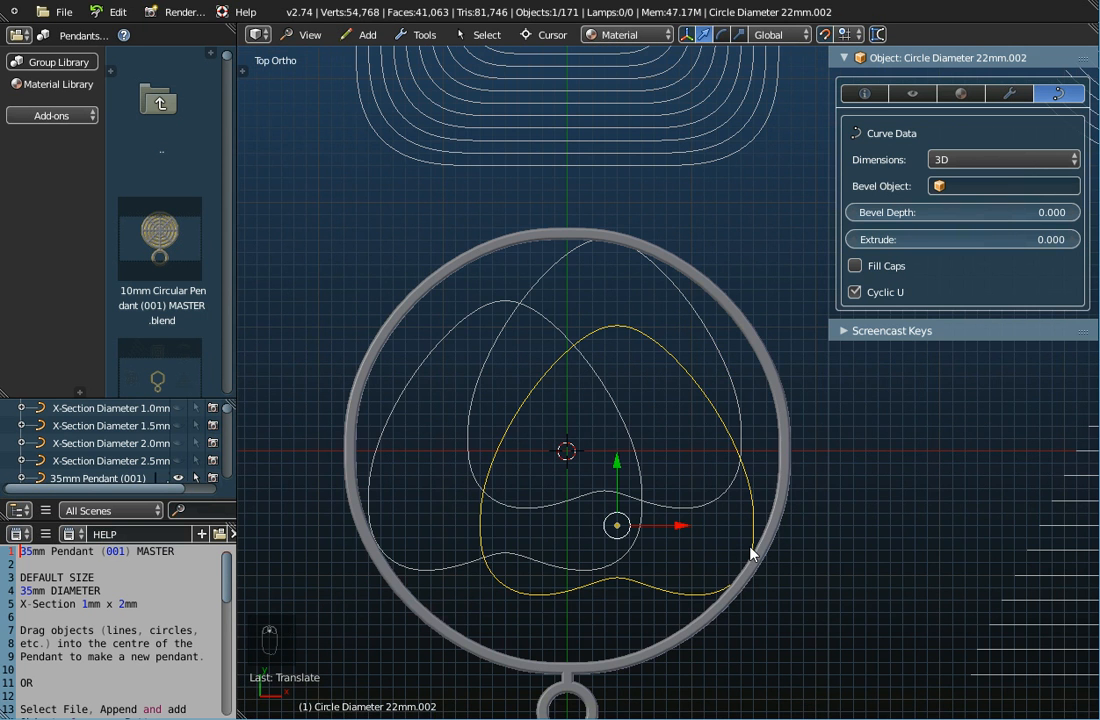
pyautogui.scroll(2, 372, 541)
pyautogui.scroll(2, 372, 541)
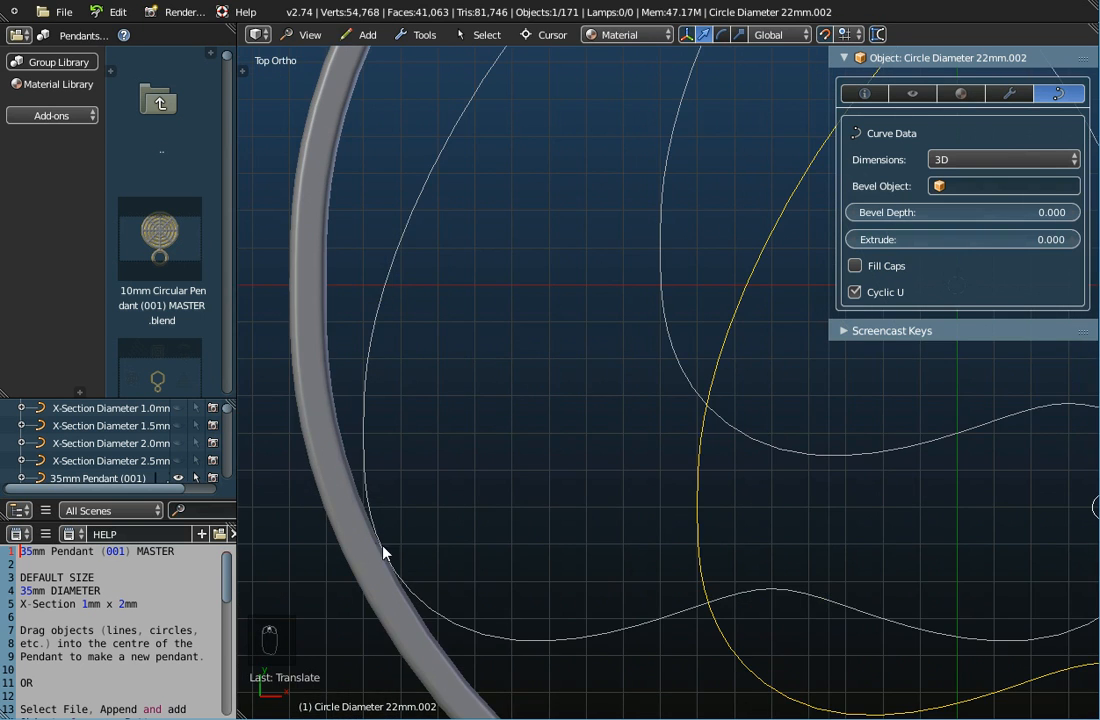
pyautogui.scroll(-2, 383, 548)
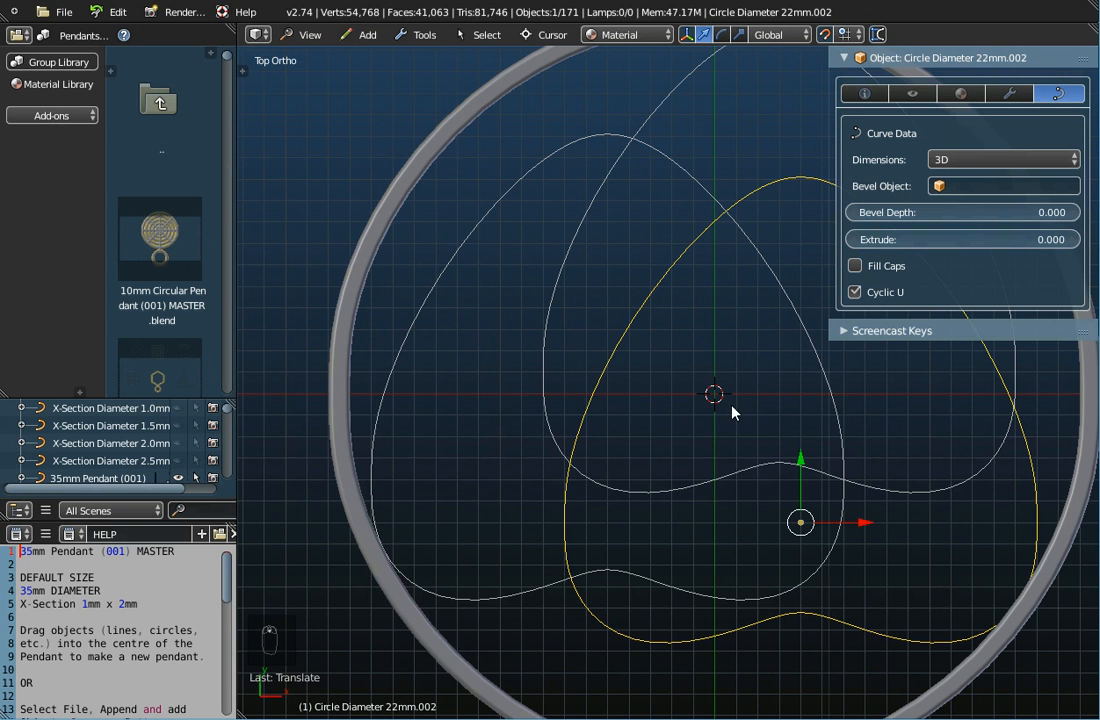
pyautogui.scroll(5, 738, 390)
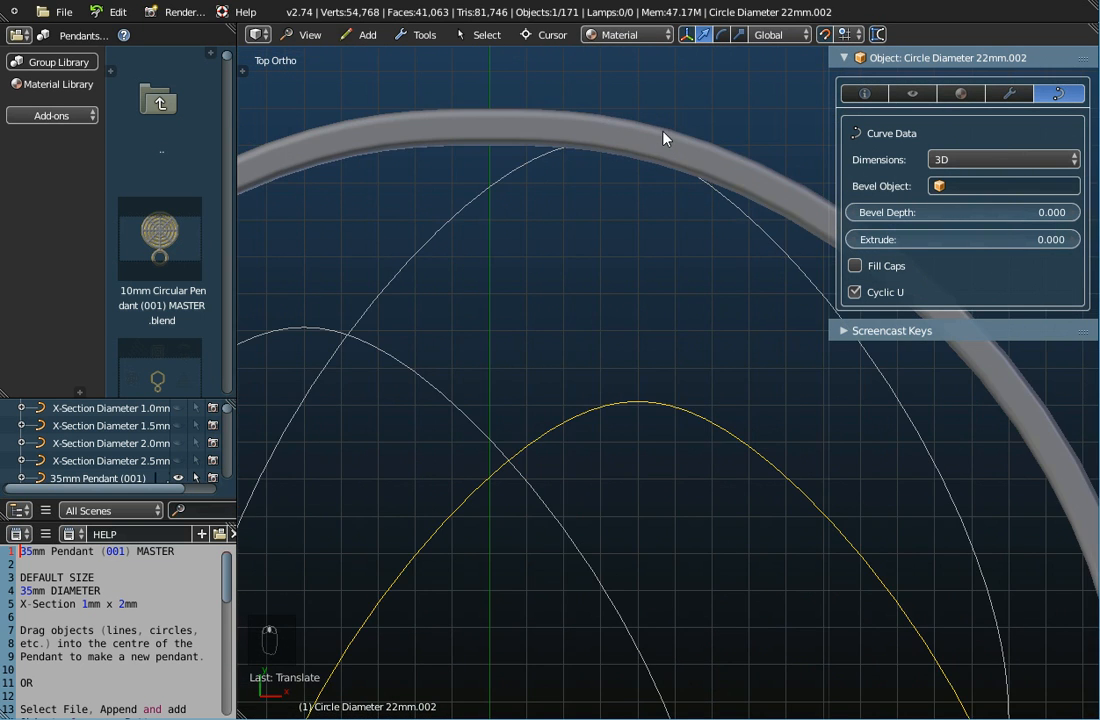
pyautogui.scroll(-4, 657, 140)
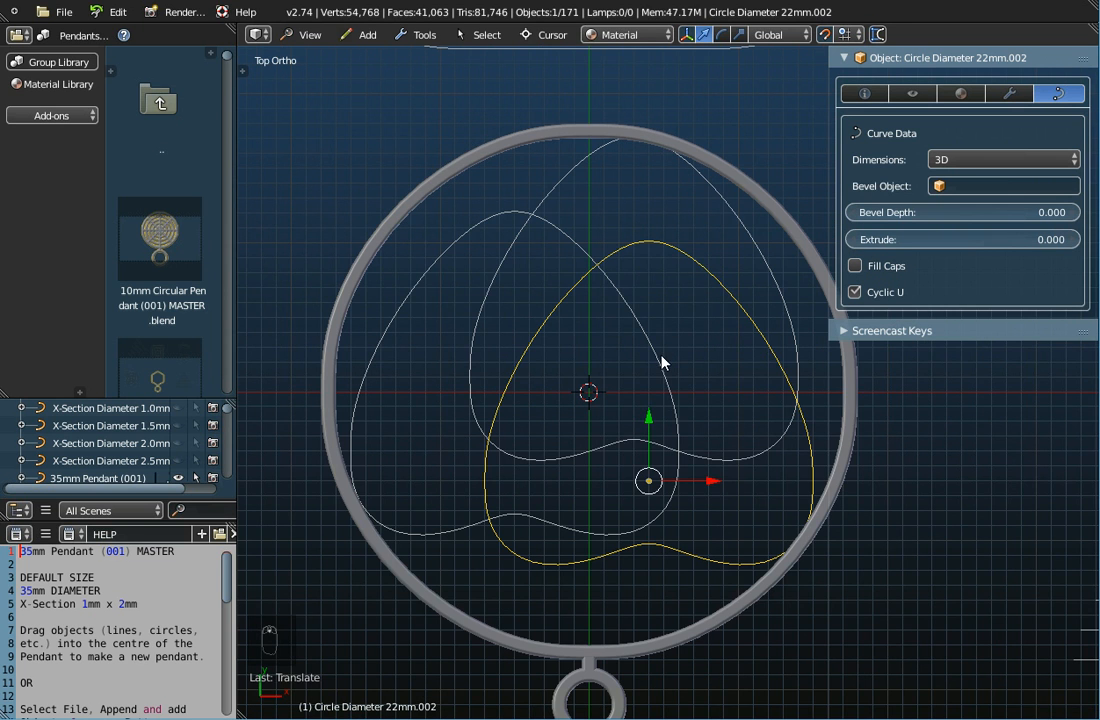
pyautogui.moveTo(616, 530); pyautogui.dragTo(663, 419, button='middle')
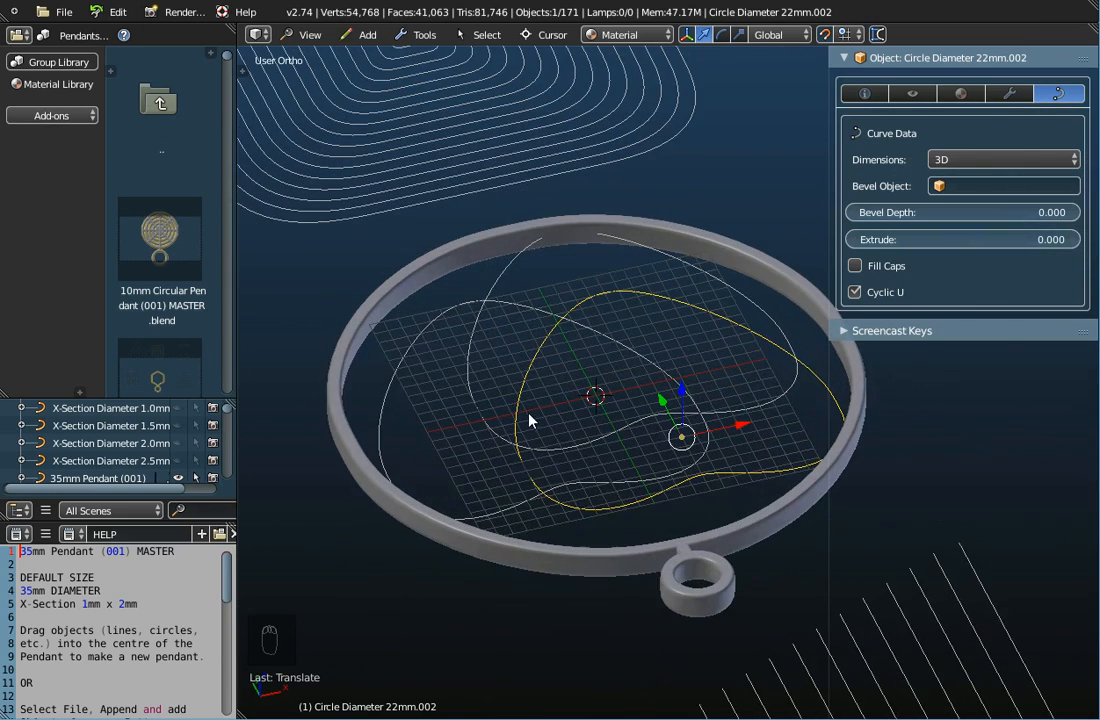
pyautogui.scroll(4, 547, 240)
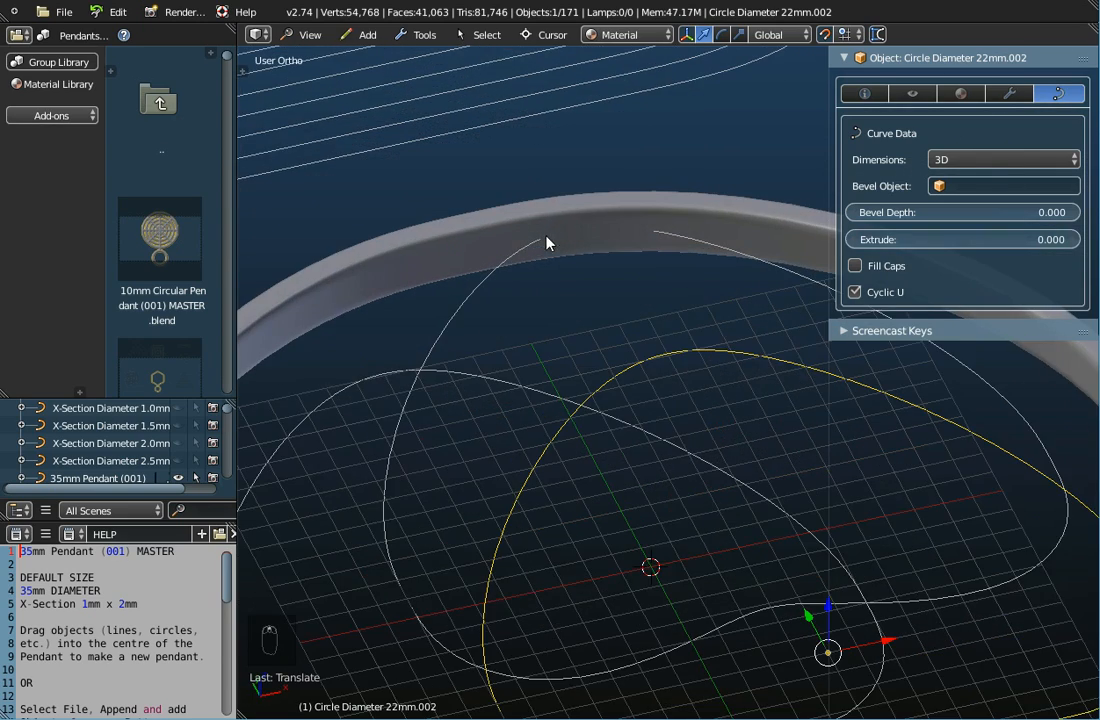
pyautogui.scroll(-4, 531, 244)
pyautogui.moveTo(552, 300); pyautogui.dragTo(563, 452, button='middle')
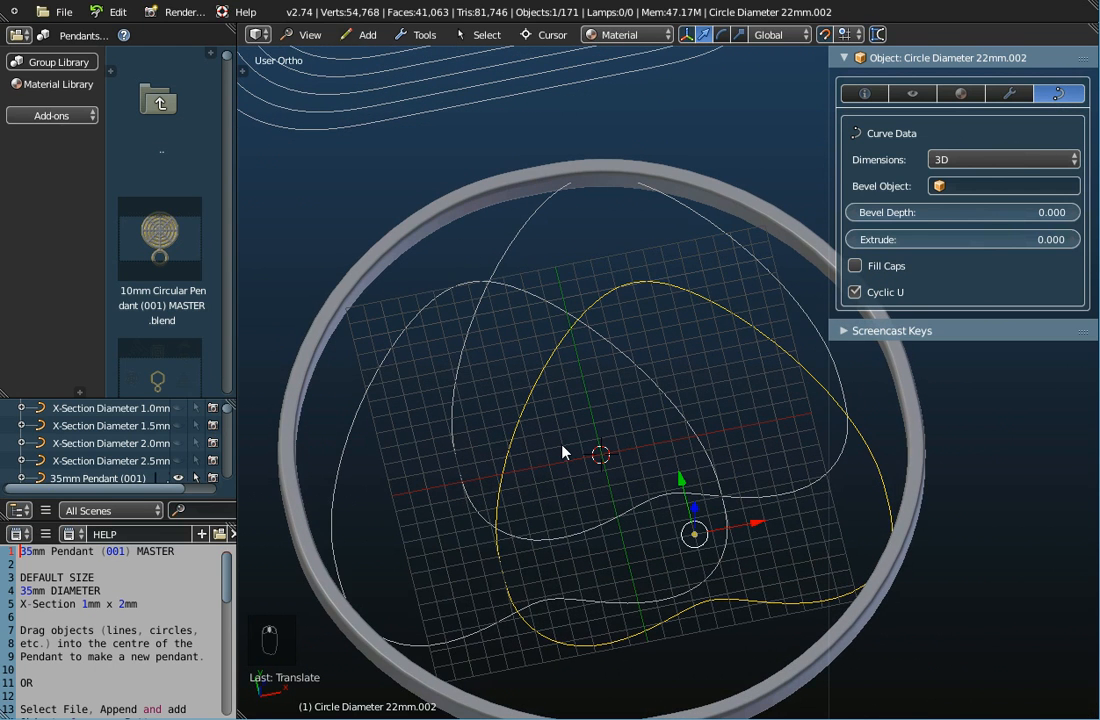
# - Add the other two hearts to the selection and join all three heart curves into one object
pyautogui.keyDown('shift'); pyautogui.rightClick(470, 347); pyautogui.keyUp('shift')
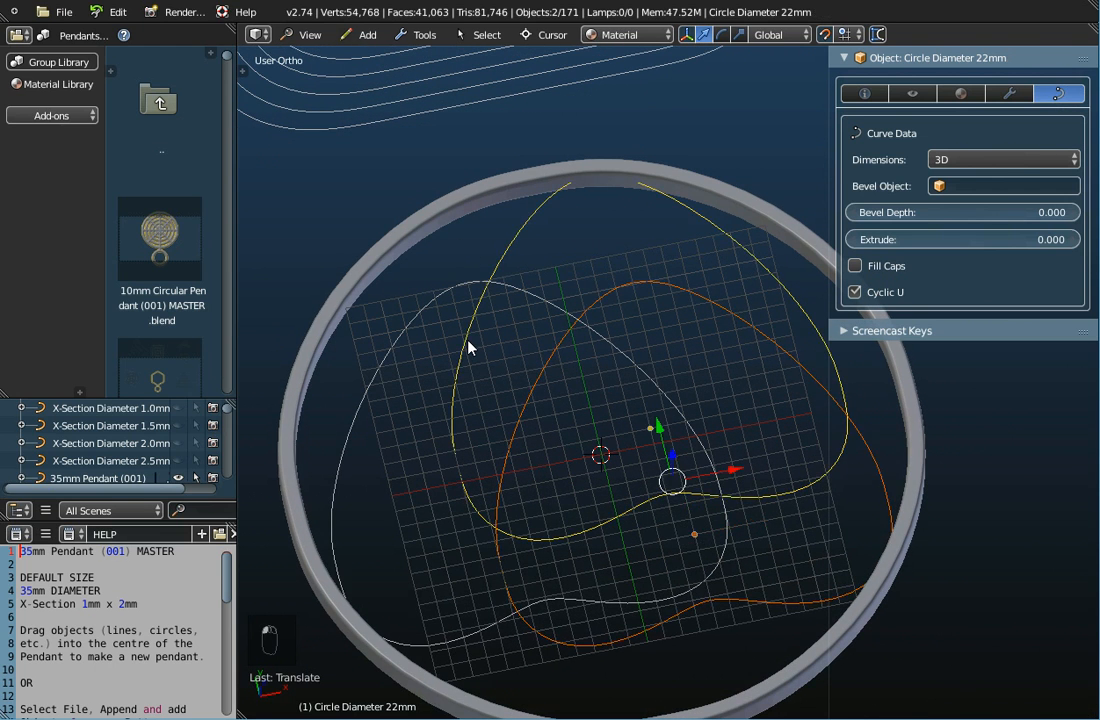
pyautogui.keyDown('shift'); pyautogui.rightClick(366, 393); pyautogui.keyUp('shift')
pyautogui.click(424, 36)
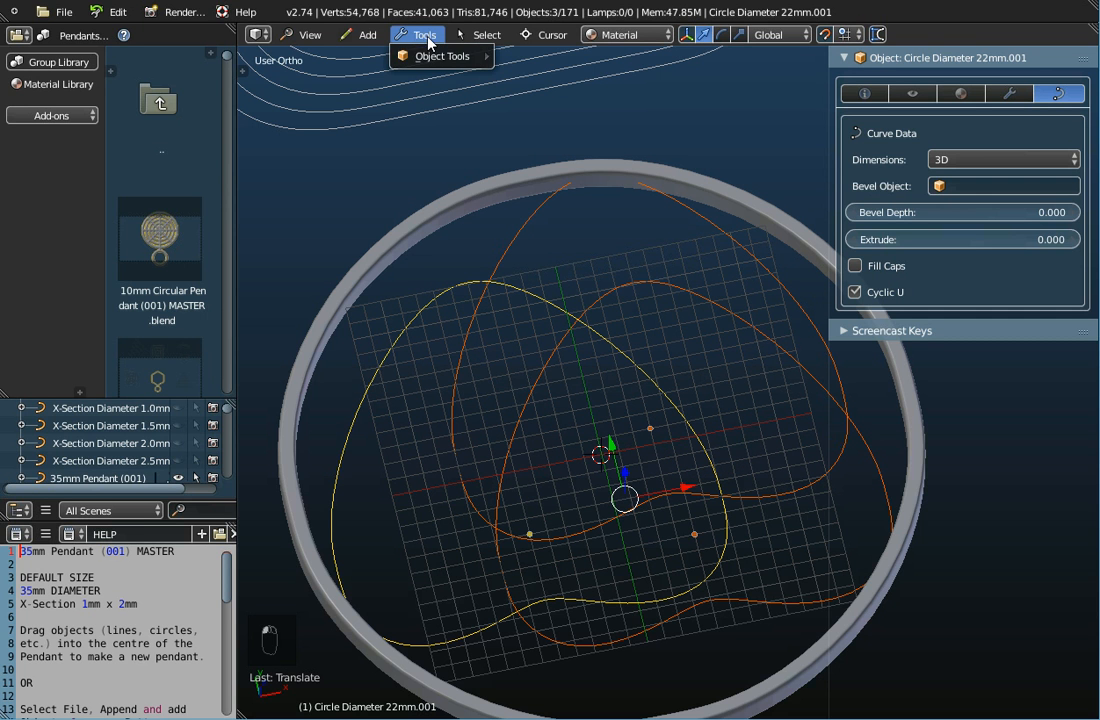
pyautogui.moveTo(445, 56)
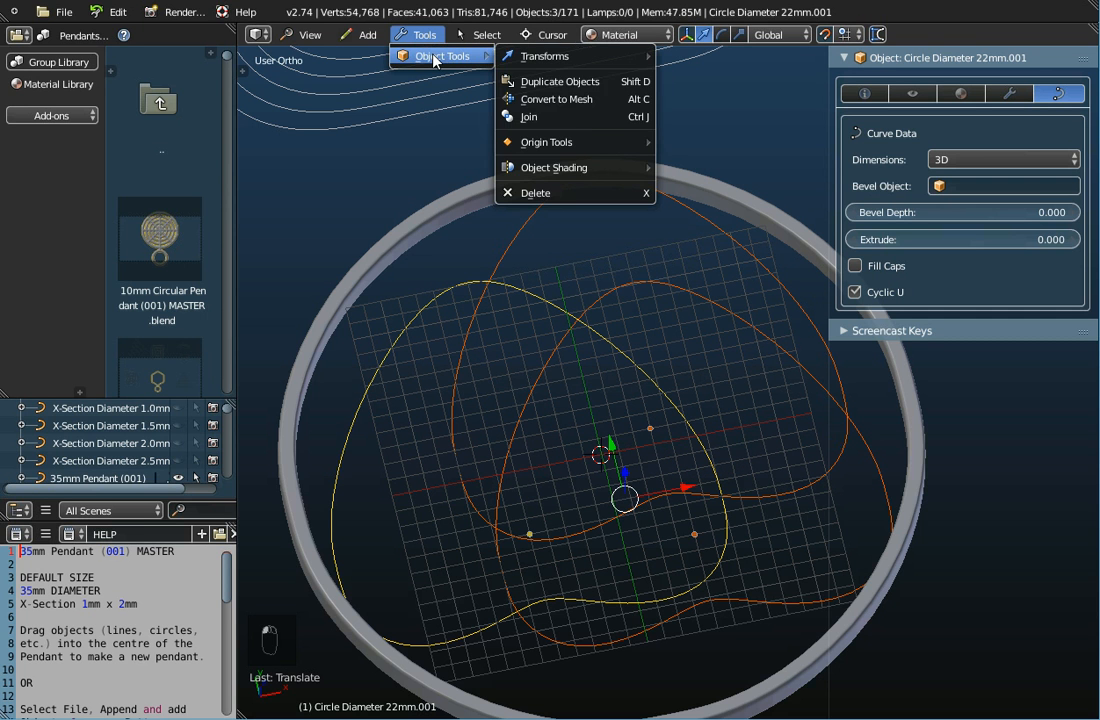
pyautogui.click(527, 117)
# - Add the 35mm Pendant (001) ring to the selection as the active object and join the hearts to it
pyautogui.scroll(-2, 560, 452)
pyautogui.moveTo(562, 452); pyautogui.dragTo(533, 548, button='middle')
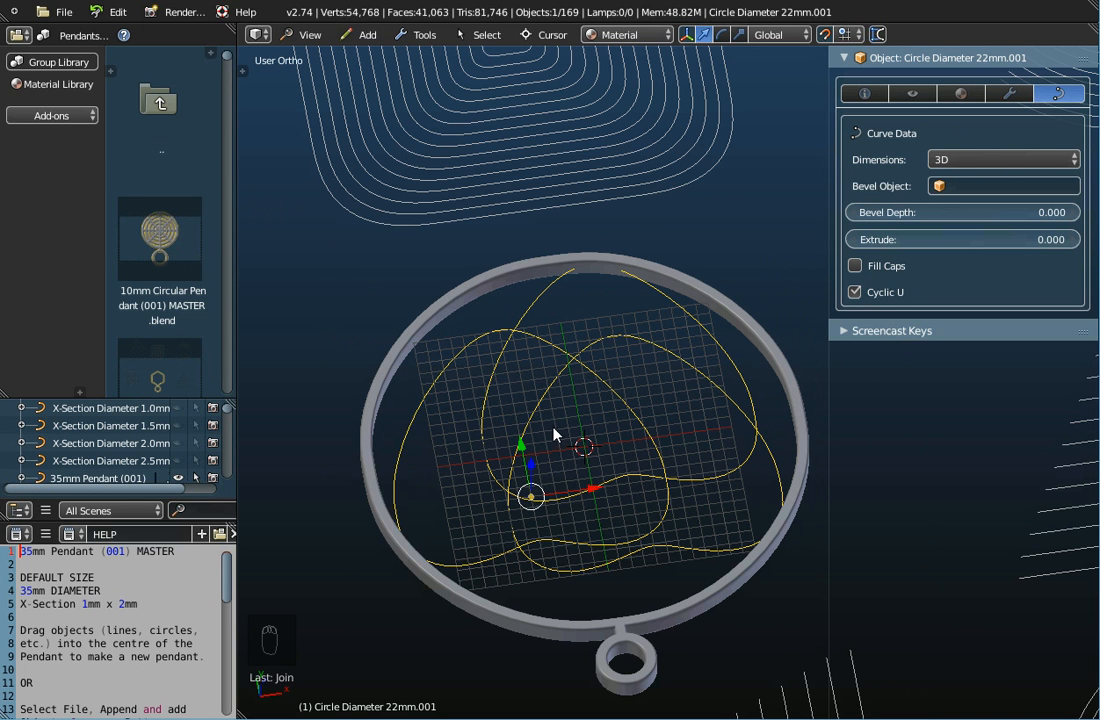
pyautogui.keyDown('shift'); pyautogui.rightClick(474, 291); pyautogui.keyUp('shift')
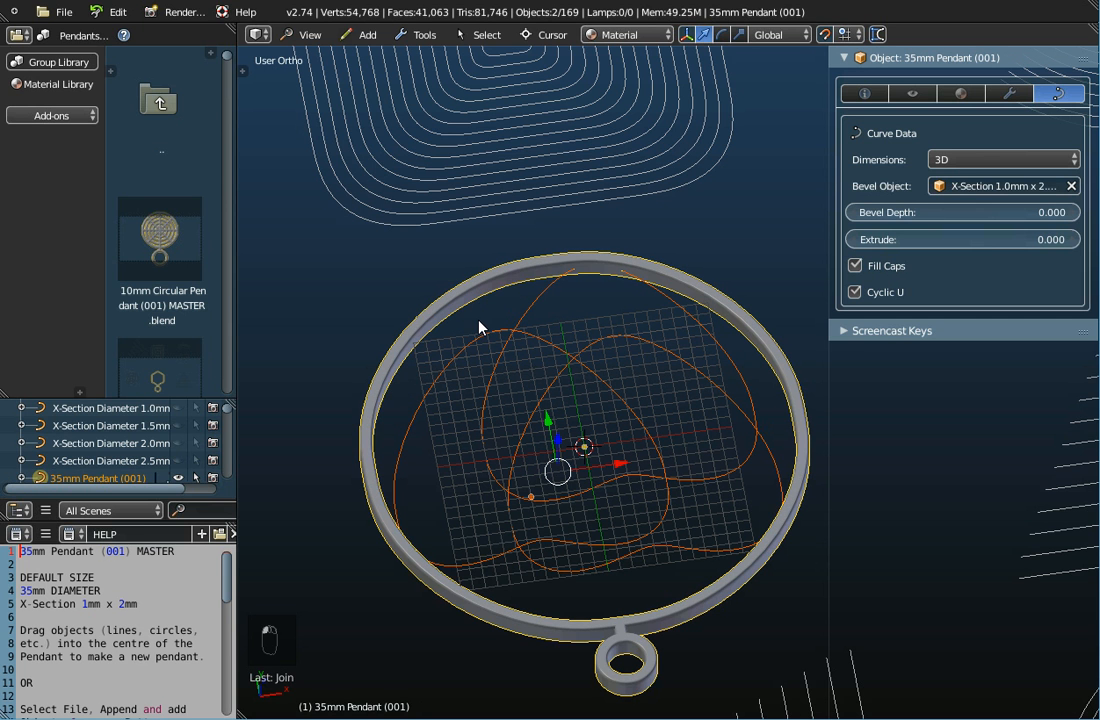
pyautogui.click(418, 34)
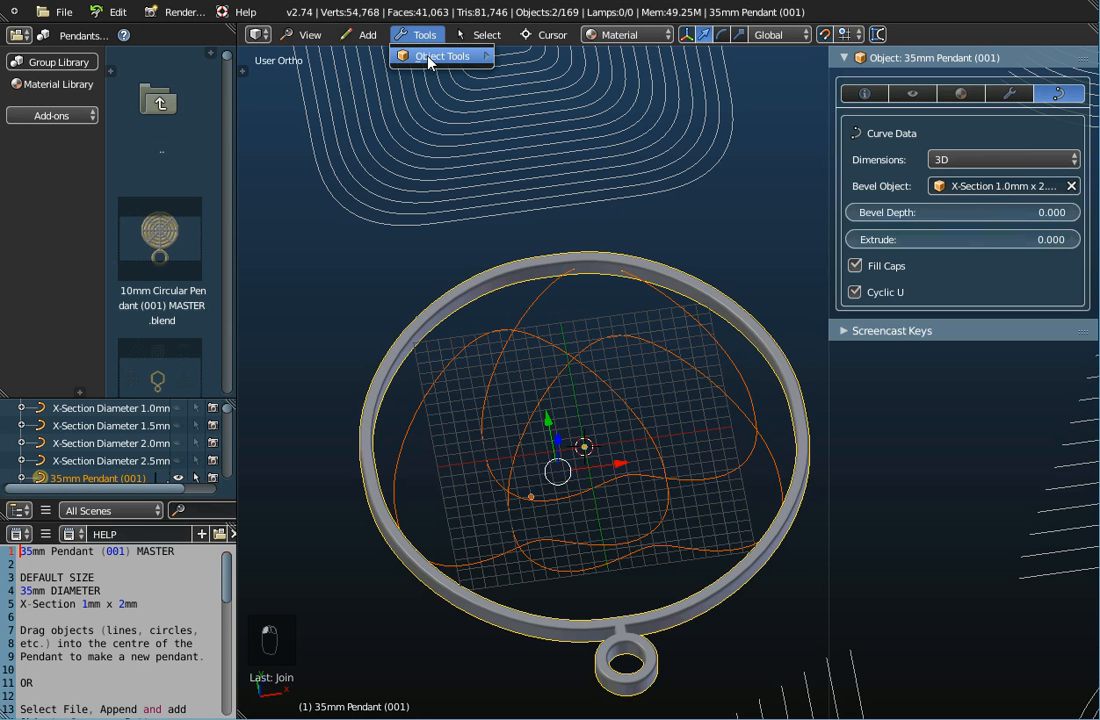
pyautogui.moveTo(430, 56)
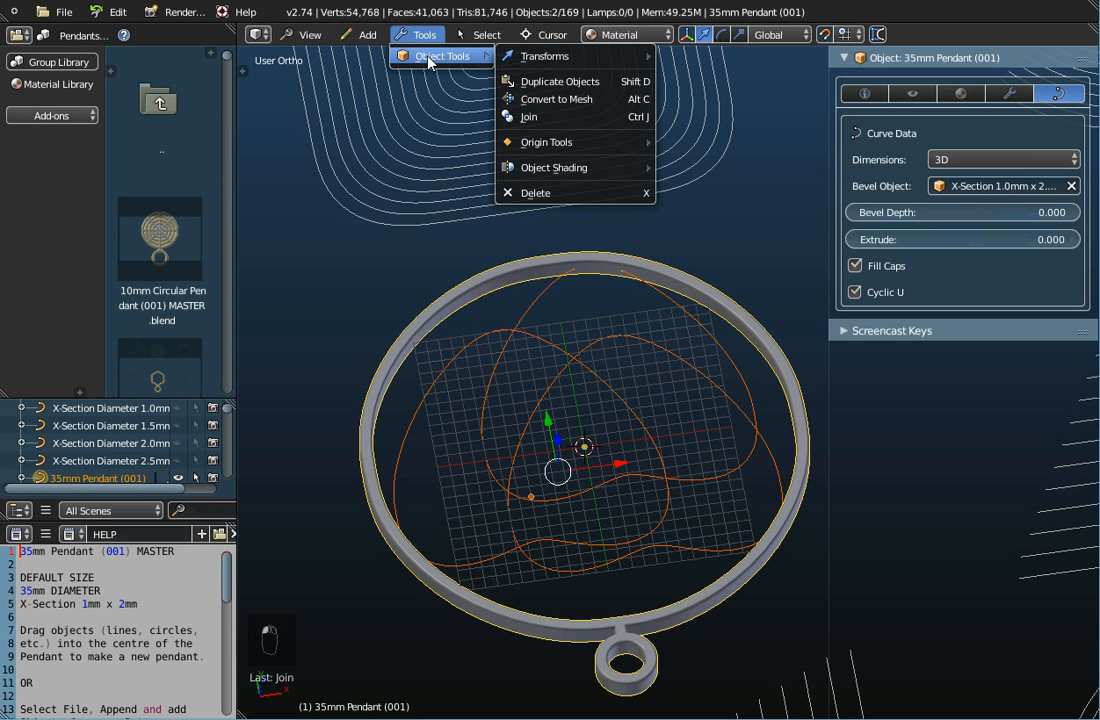
pyautogui.click(530, 117)
# - Inspect the joined pendant up close and widen the properties region enough to read the full bevel object name
pyautogui.moveTo(591, 596); pyautogui.dragTo(491, 324, button='middle')
pyautogui.scroll(-3, 570, 244)
pyautogui.scroll(2, 485, 328)
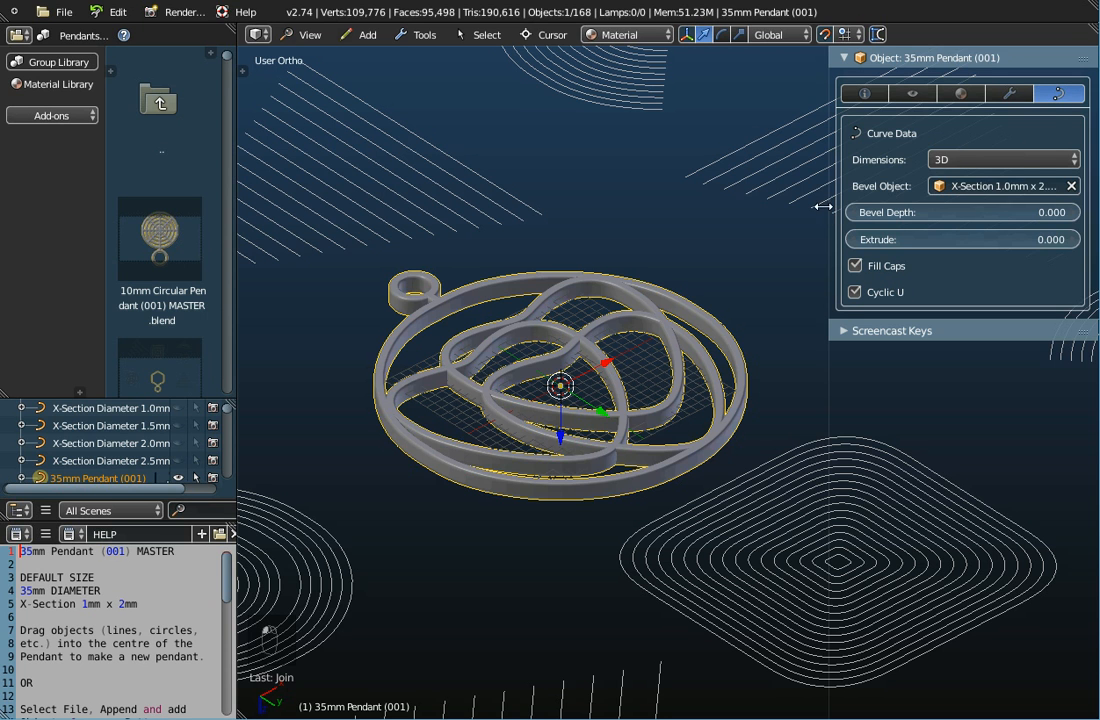
pyautogui.moveTo(829, 212); pyautogui.dragTo(755, 190)
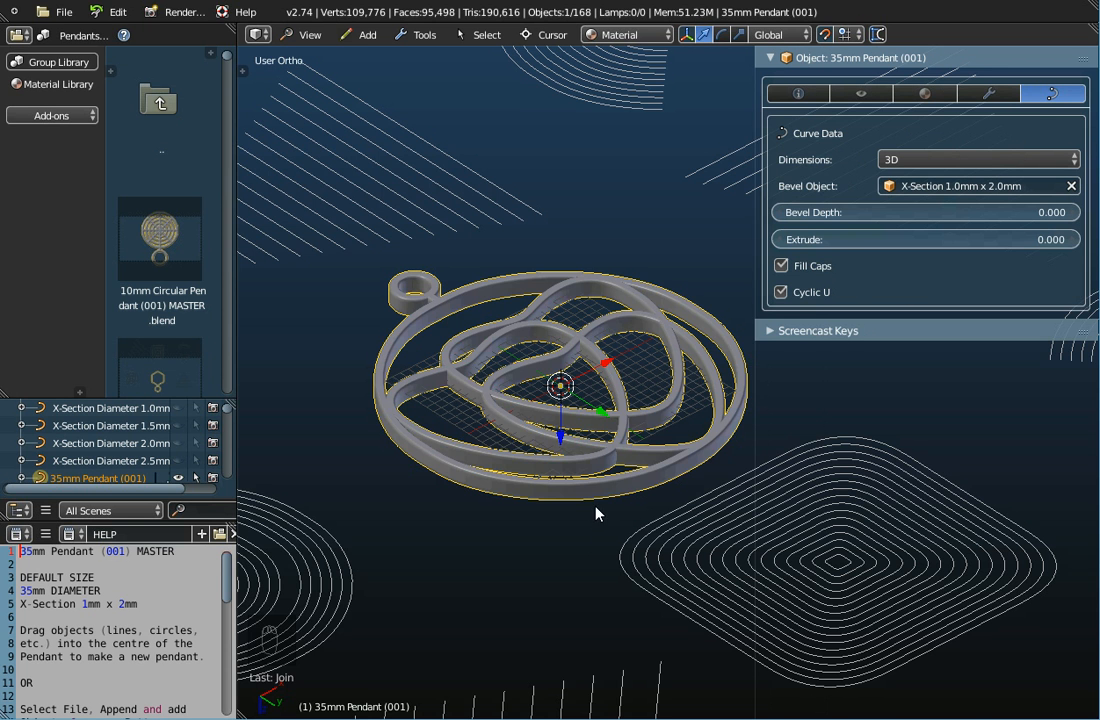
pyautogui.scroll(4, 598, 510)
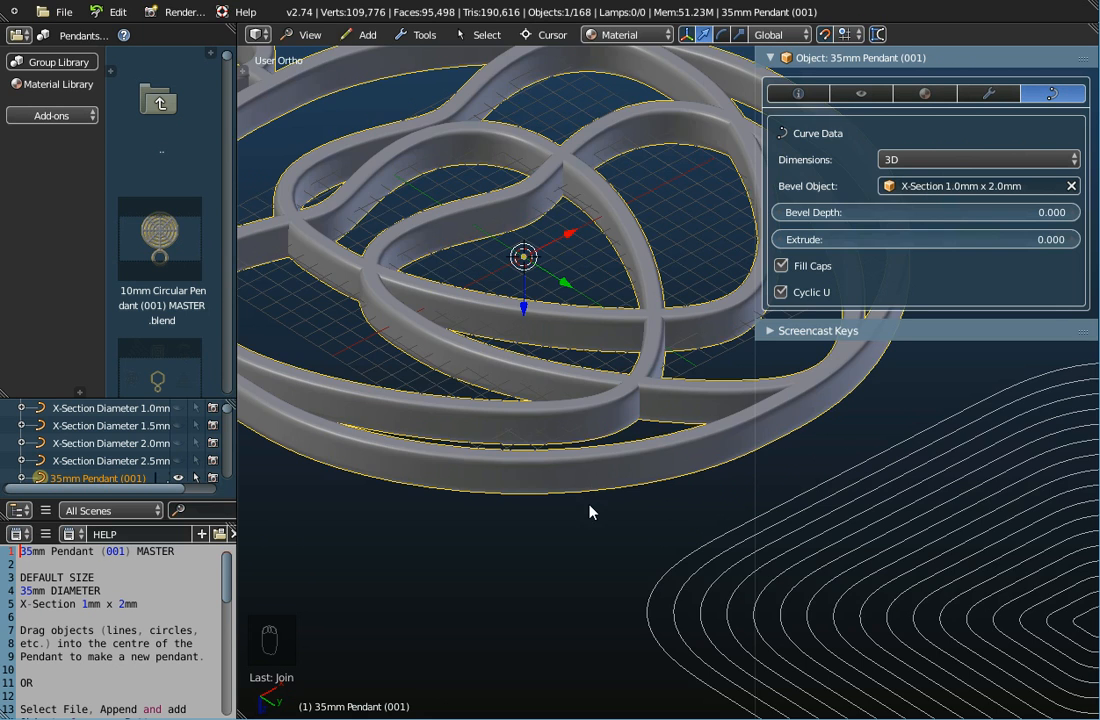
pyautogui.scroll(-4, 600, 505)
# - Try X-Section 1.0mm x 3.0mm as the pendant's bevel object and inspect the deeper profile
pyautogui.click(950, 186)
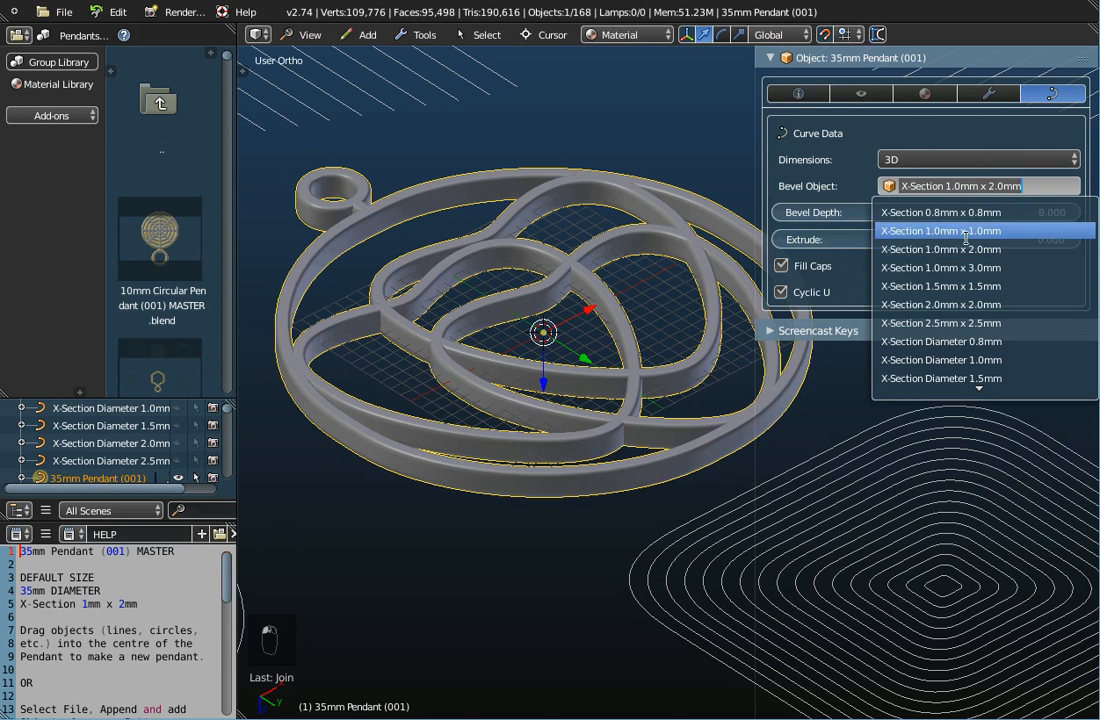
pyautogui.click(960, 267)
pyautogui.moveTo(548, 473)
pyautogui.mouseDown(button='middle')
pyautogui.moveTo(567, 393)
pyautogui.moveTo(543, 528)
pyautogui.moveTo(545, 462)
pyautogui.mouseUp(button='middle')
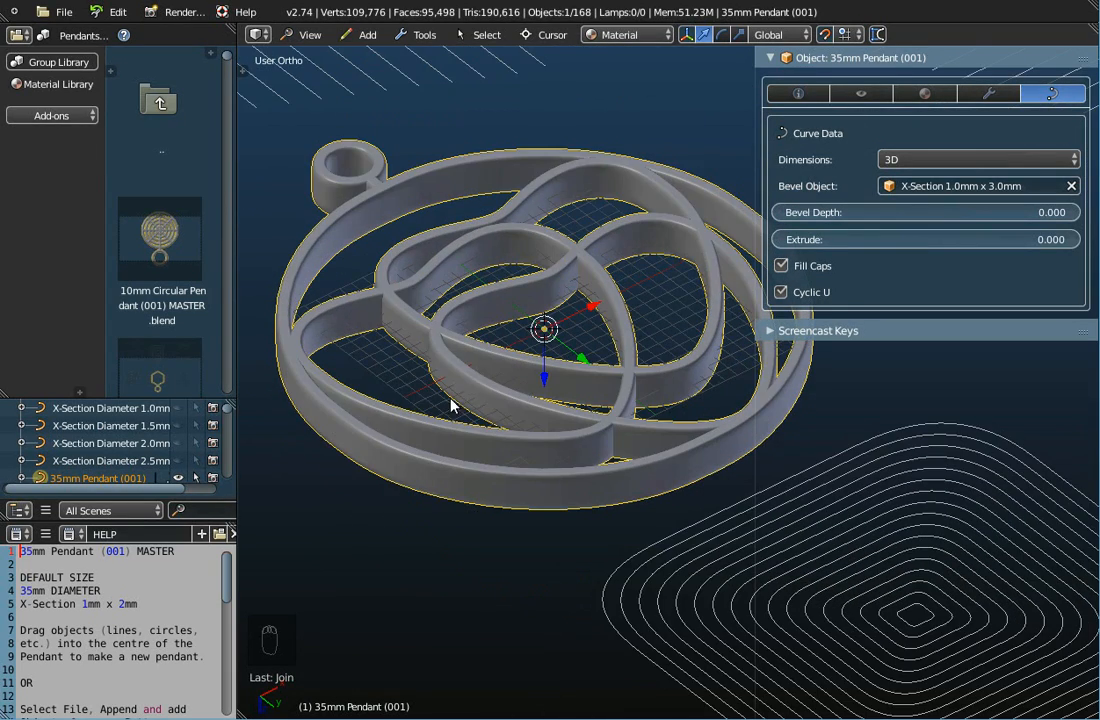
pyautogui.moveTo(501, 408); pyautogui.dragTo(466, 450, button='middle')
# - Try X-Section 1.0mm x 1.0mm and X-Section 1.0mm x 2.0mm in turn as the pendant's bevel object
pyautogui.click(935, 184)
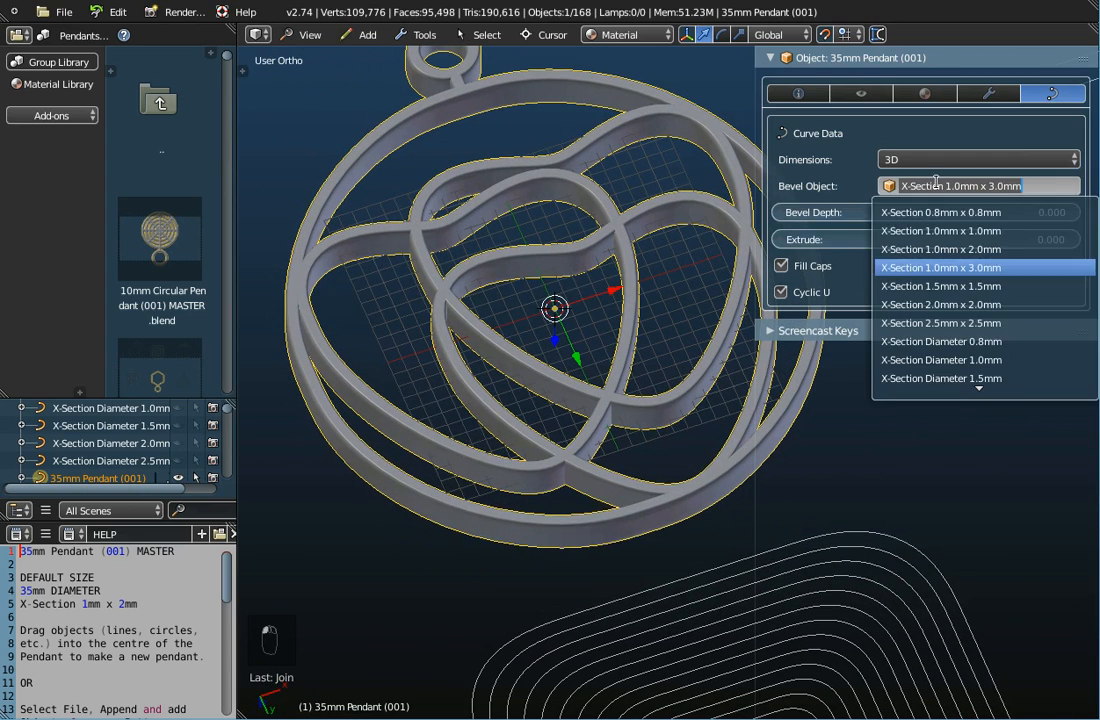
pyautogui.click(940, 231)
pyautogui.moveTo(426, 371); pyautogui.dragTo(560, 345, button='middle')
pyautogui.click(945, 185)
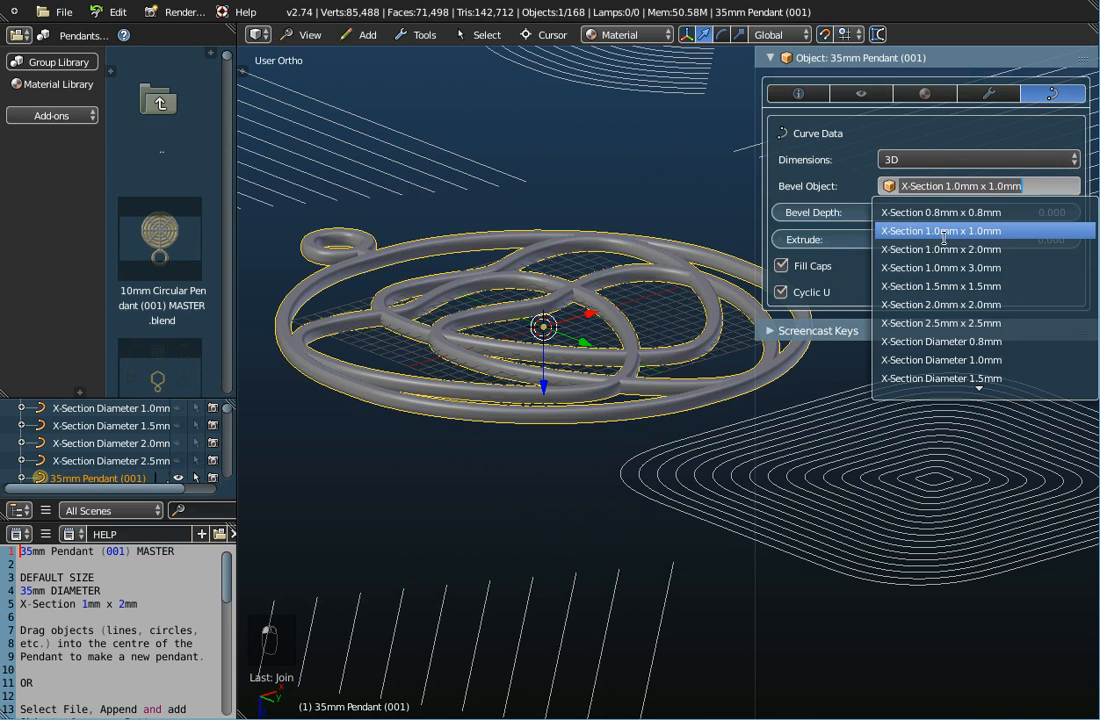
pyautogui.click(940, 249)
pyautogui.moveTo(587, 391); pyautogui.dragTo(492, 392, button='middle')
# - Set the pendant's bevel object to X-Section 1.0mm x 3.0mm and check it from above
pyautogui.click(958, 186)
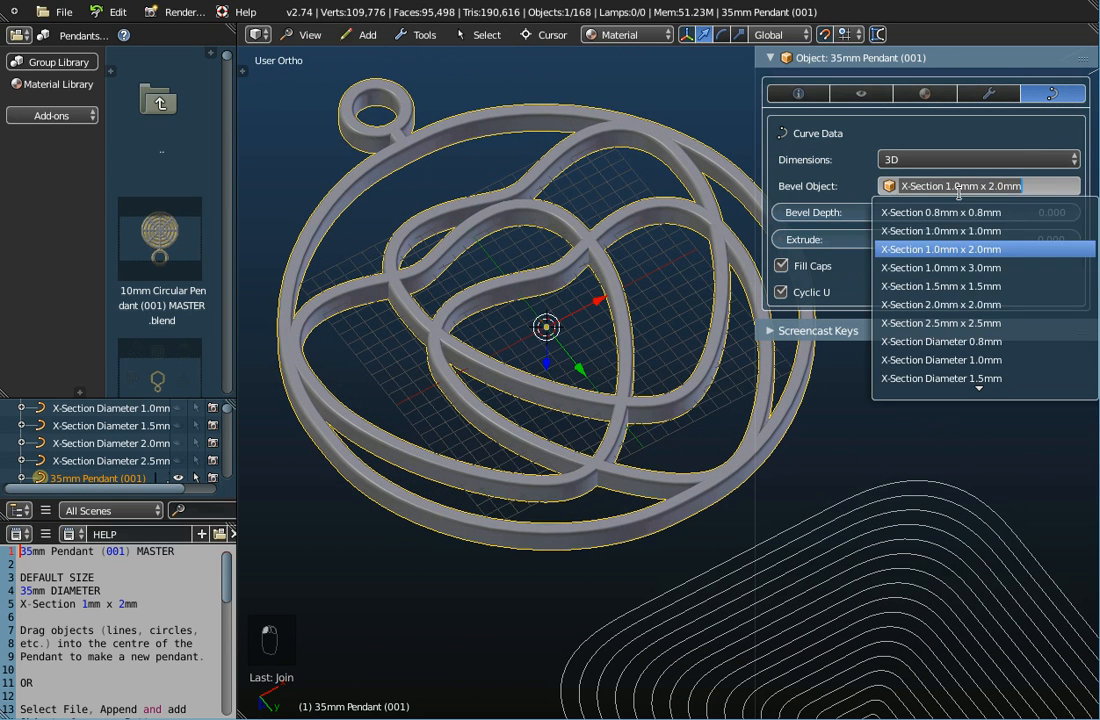
pyautogui.click(958, 268)
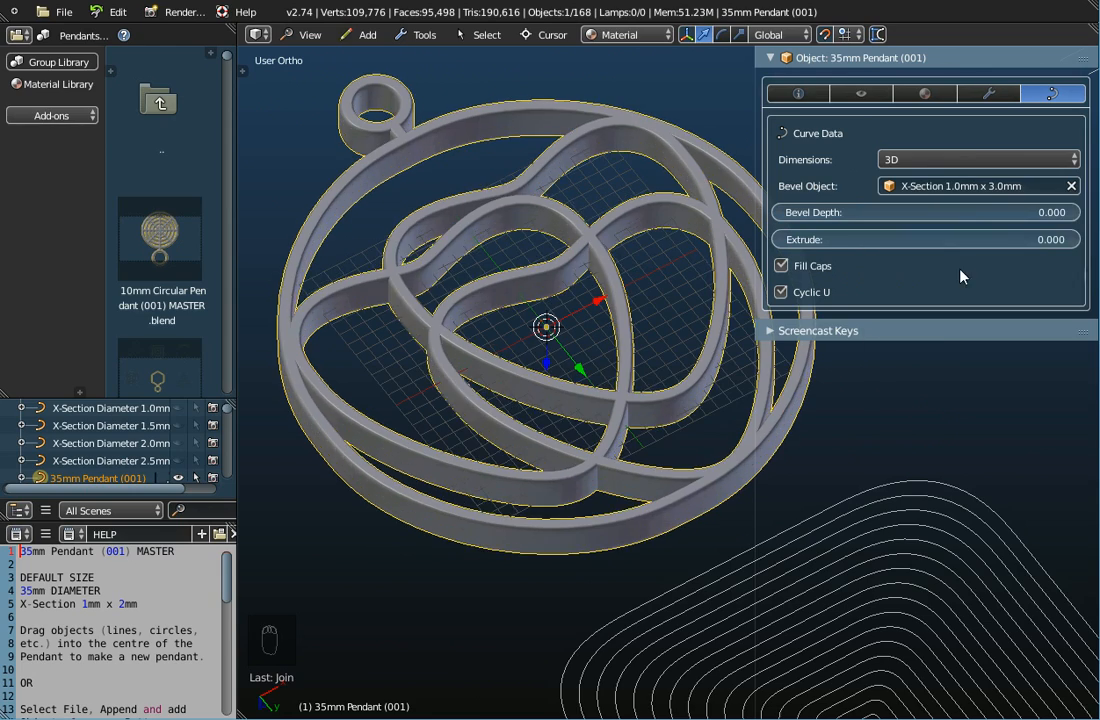
pyautogui.moveTo(562, 501); pyautogui.dragTo(557, 591, button='middle')
pyautogui.moveTo(584, 487); pyautogui.dragTo(535, 491, button='middle')
# - Look over the finished pendant and sample the surrounding template curves by selecting a rounded square, a circle and a vertical line
pyautogui.scroll(-4, 570, 415)
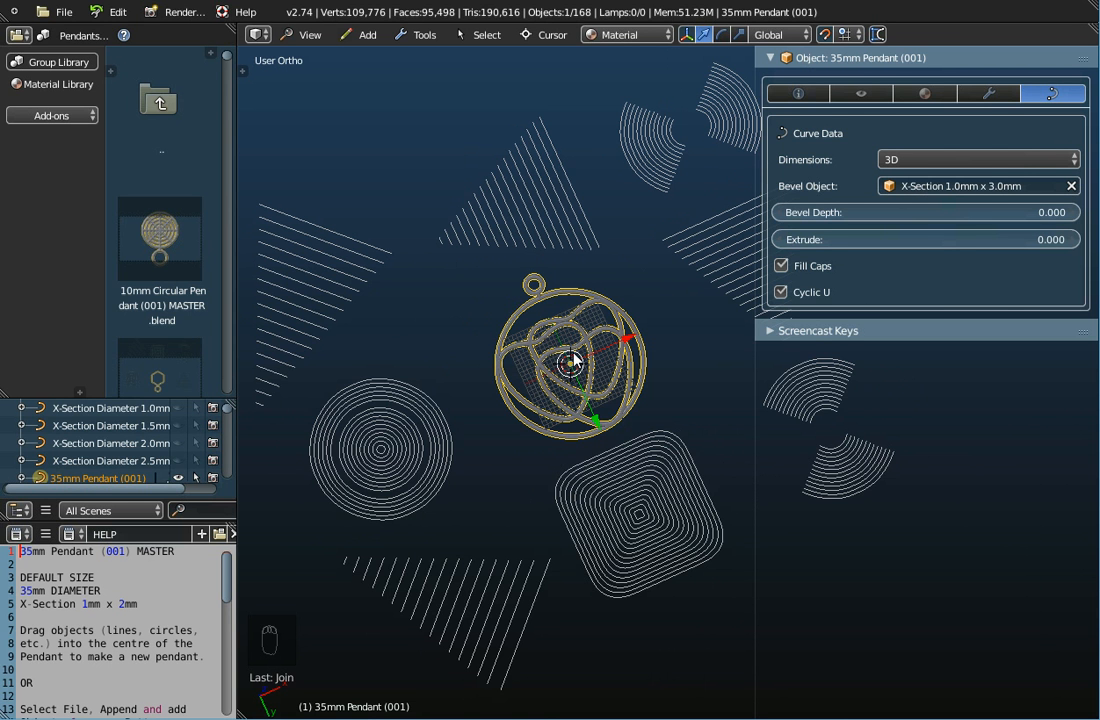
pyautogui.scroll(3, 574, 360)
pyautogui.scroll(-3, 586, 297)
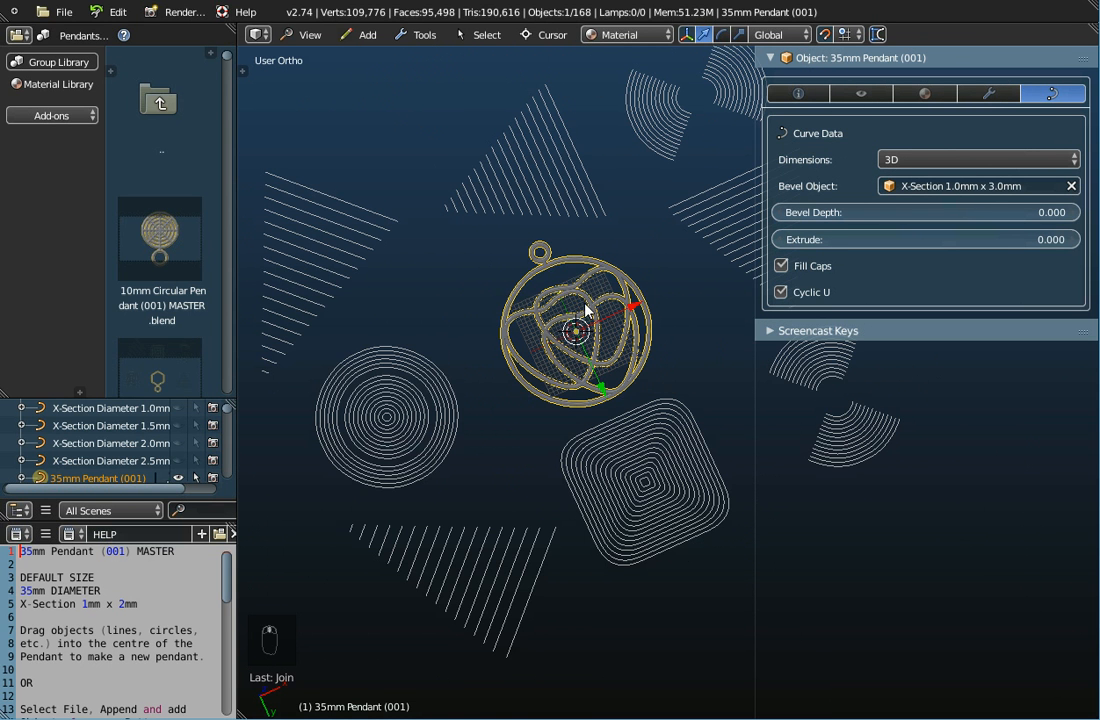
pyautogui.rightClick(670, 457)
pyautogui.rightClick(431, 428)
pyautogui.rightClick(532, 168)
pyautogui.moveTo(611, 430); pyautogui.dragTo(647, 375, button='middle')
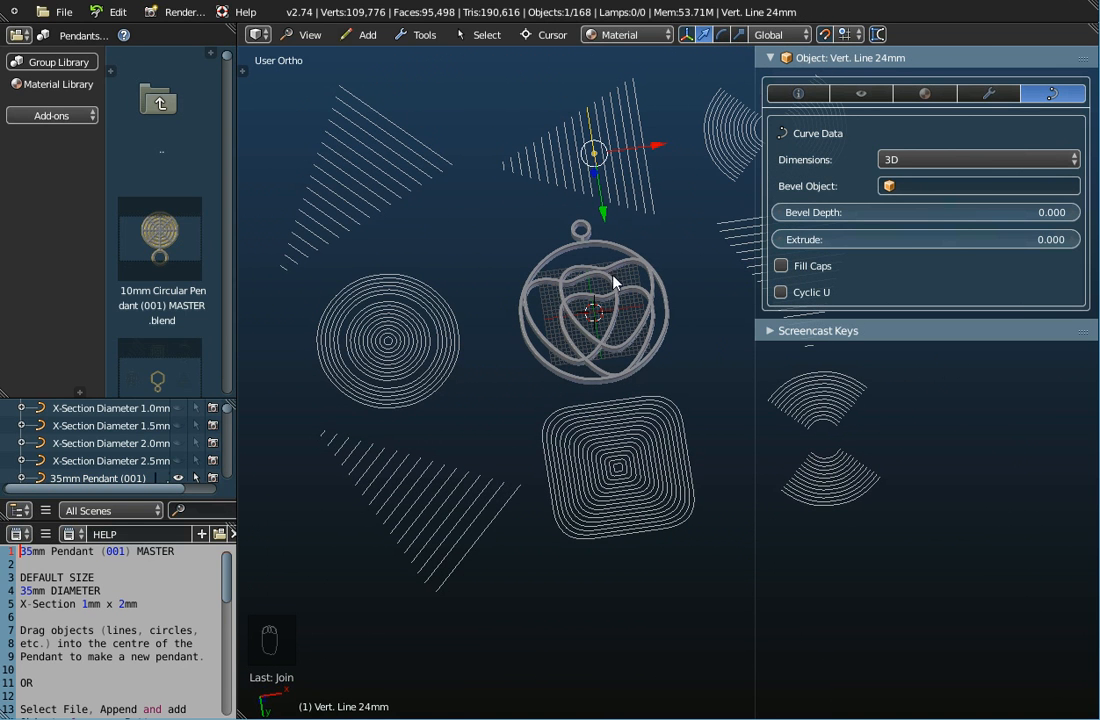
pyautogui.scroll(4, 606, 339)
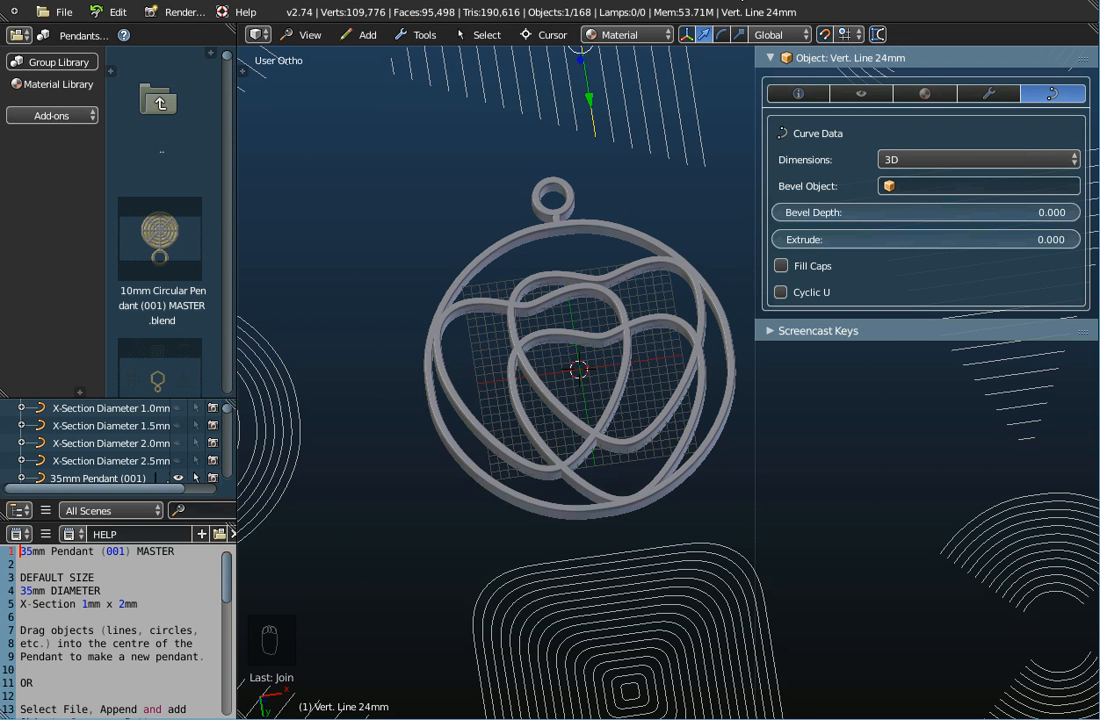
pyautogui.moveTo(510, 340); pyautogui.dragTo(622, 347, button='middle')
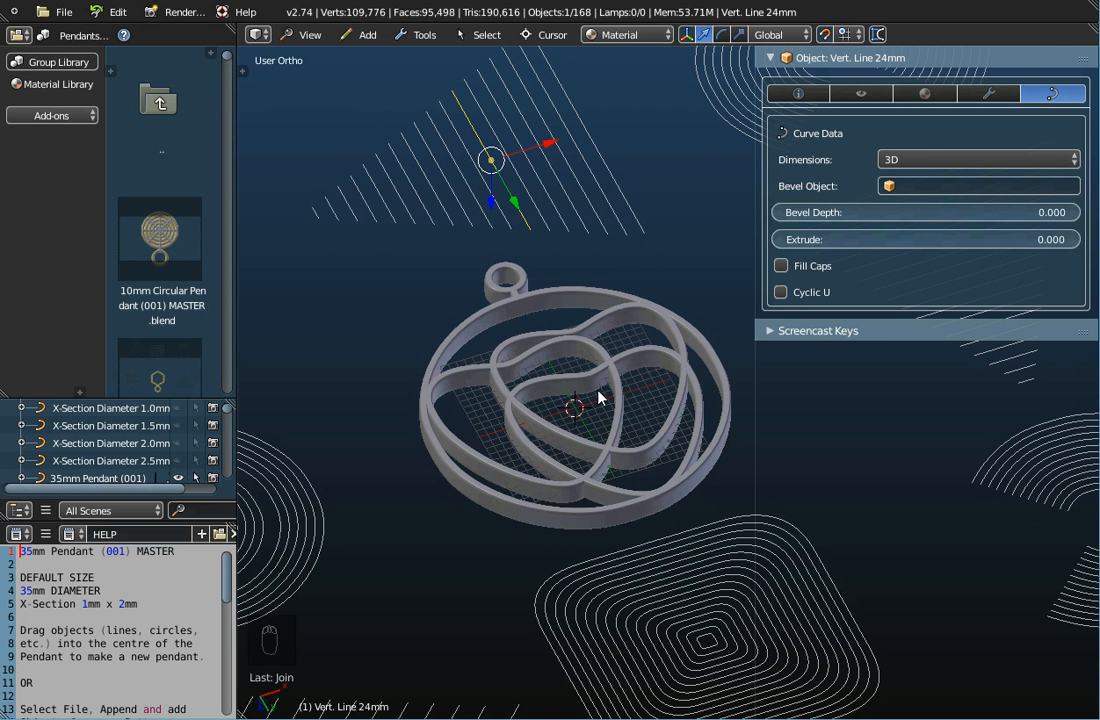
# - Start a Wavefront (.obj) export of the pendant scene with the Desktop as the destination folder
pyautogui.click(64, 12)
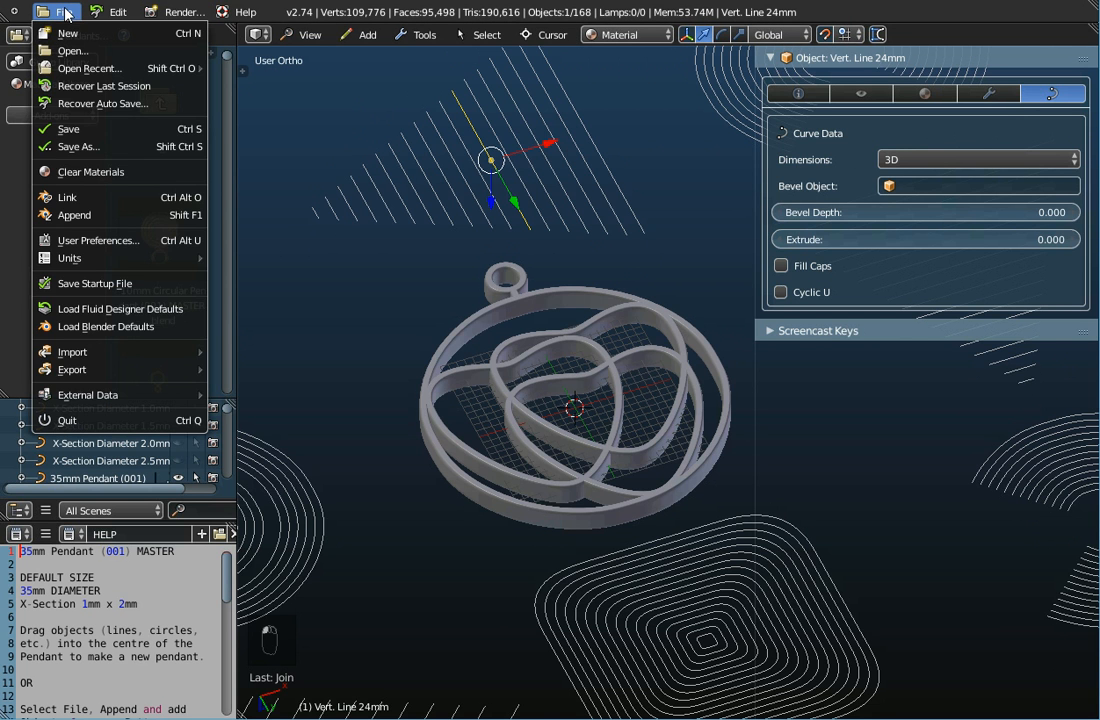
pyautogui.moveTo(68, 372)
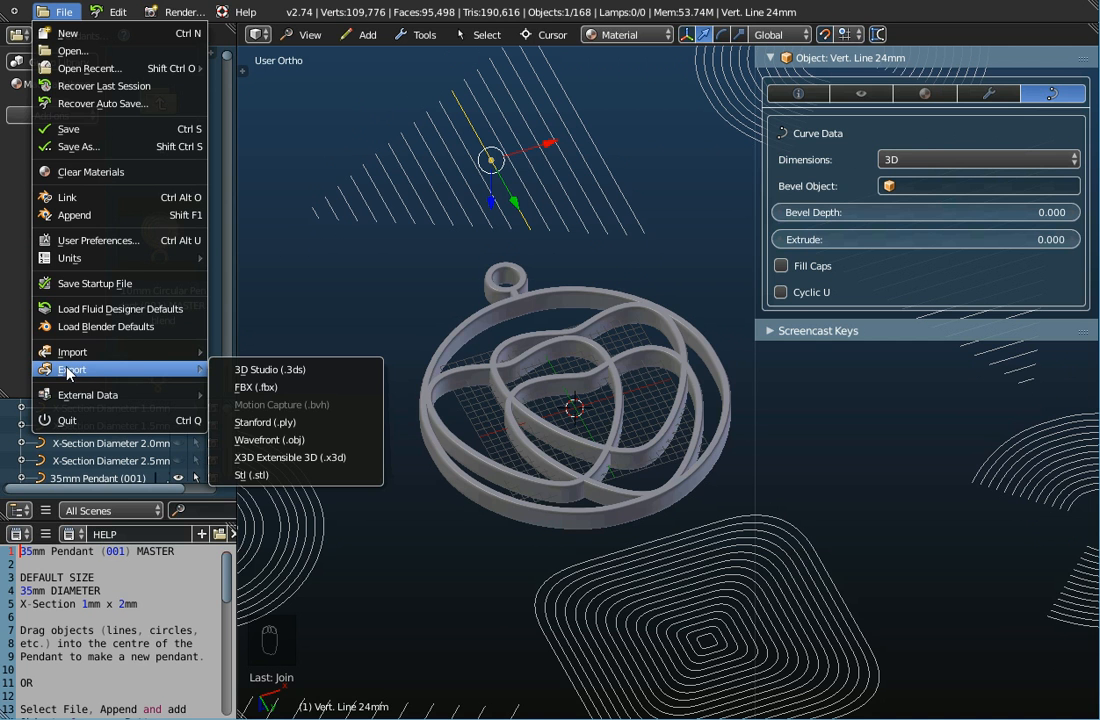
pyautogui.click(268, 440)
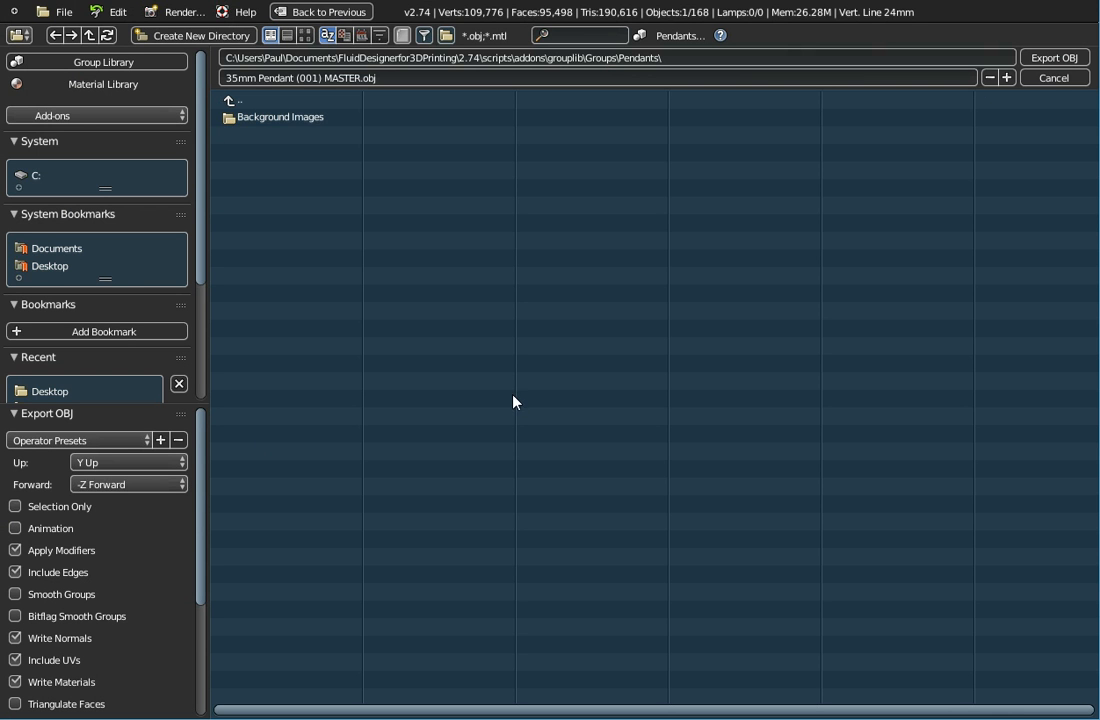
pyautogui.click(42, 268)
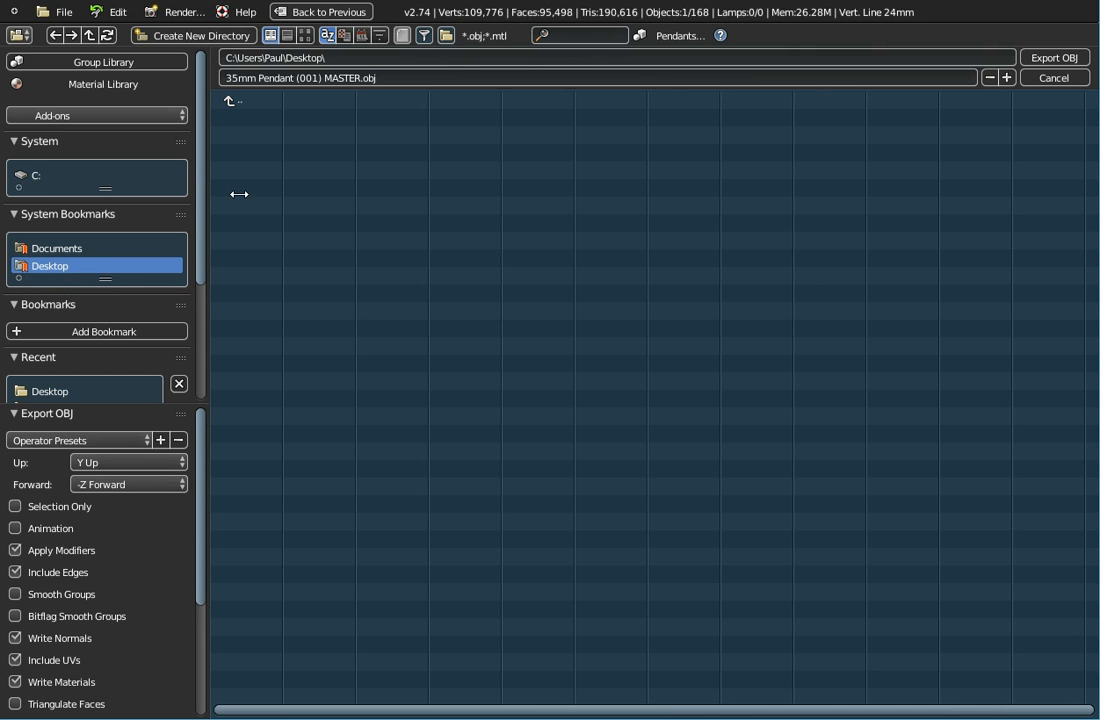
# - Name the export file "35mm Pendant with 3-Hearts.obj" and export the OBJ
pyautogui.click(362, 80)
pyautogui.doubleClick(357, 80)
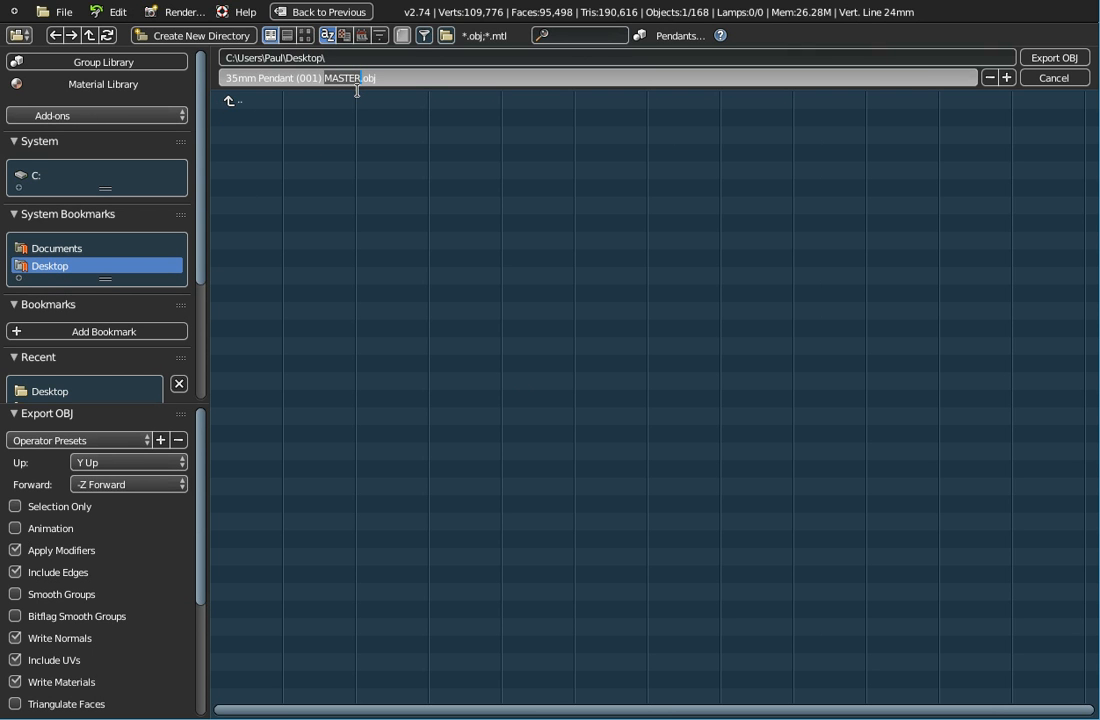
pyautogui.press('BackSpace')
pyautogui.press('BackSpace')
pyautogui.press('BackSpace')
pyautogui.press('BackSpace')
pyautogui.press('BackSpace')
pyautogui.press('BackSpace')
pyautogui.press('BackSpace')
pyautogui.write('with 3-Hearts')
pyautogui.press('Return')
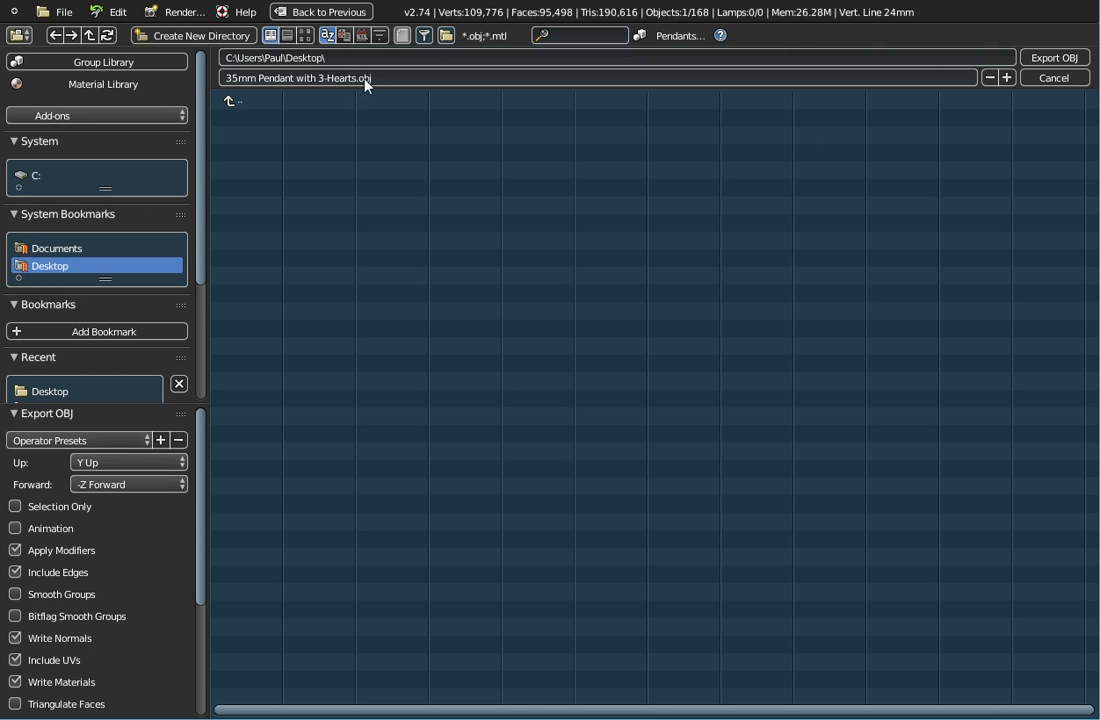
pyautogui.click(1050, 60)
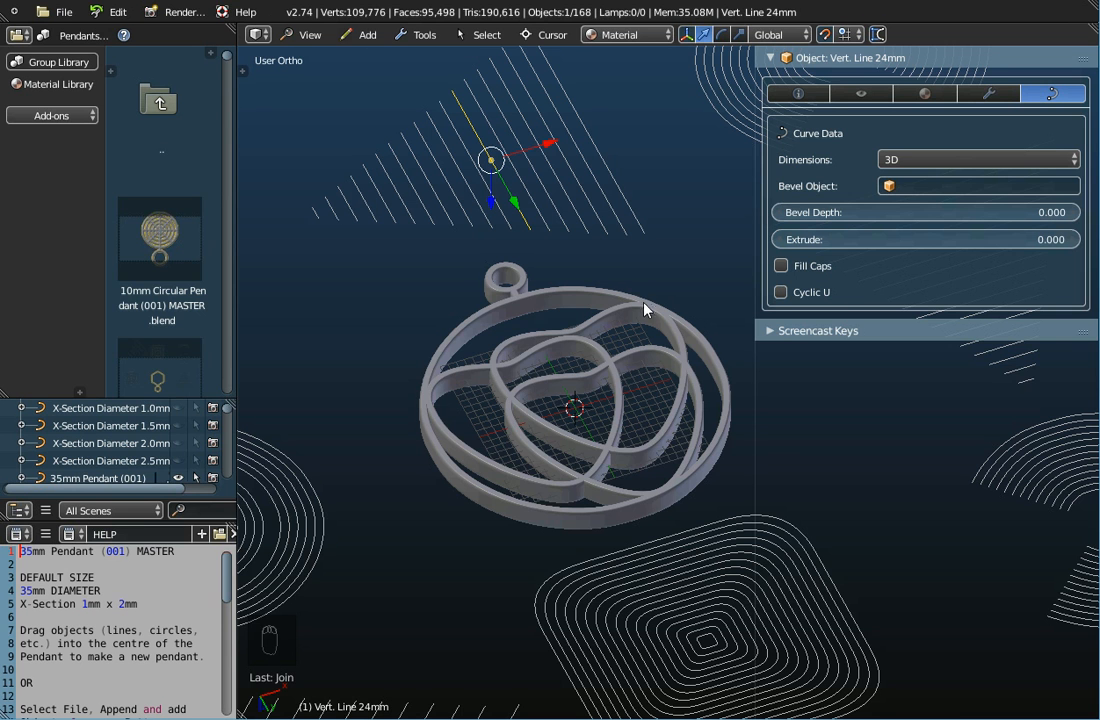
# - Examine the three-heart pendant up close and from a steeper angle, checking the joined curves and hanging ring
pyautogui.moveTo(536, 401); pyautogui.dragTo(567, 389, button='middle')
pyautogui.scroll(1, 581, 381)
pyautogui.scroll(-1, 581, 381)
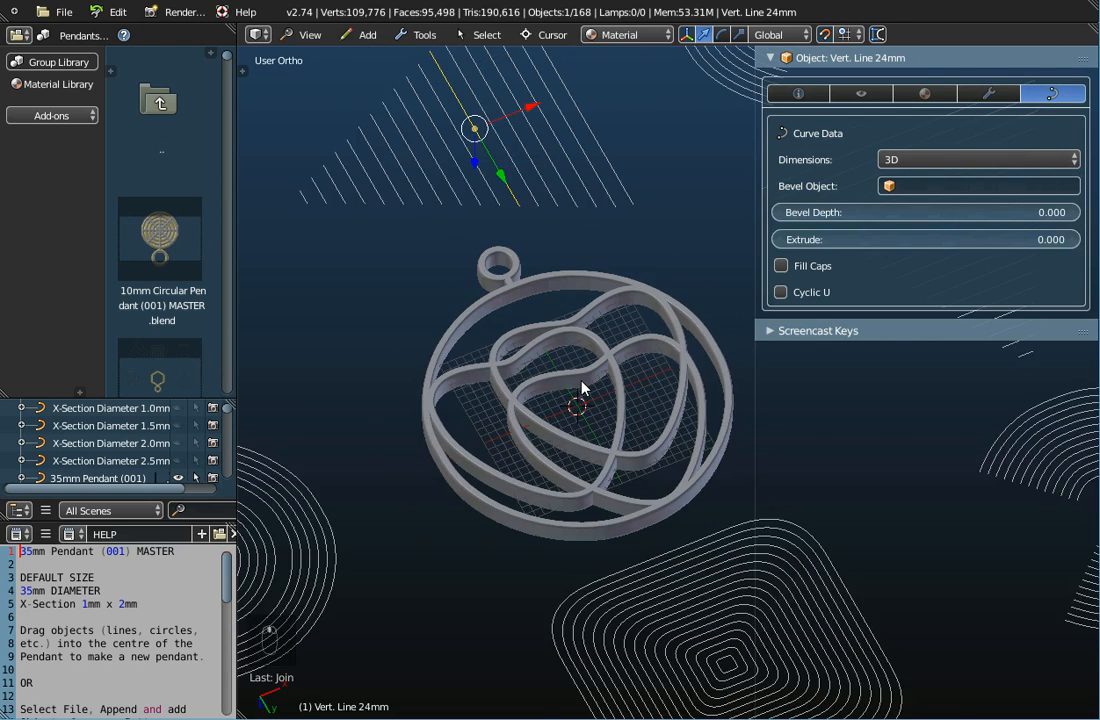
pyautogui.scroll(2, 588, 367)
pyautogui.scroll(2, 589, 369)
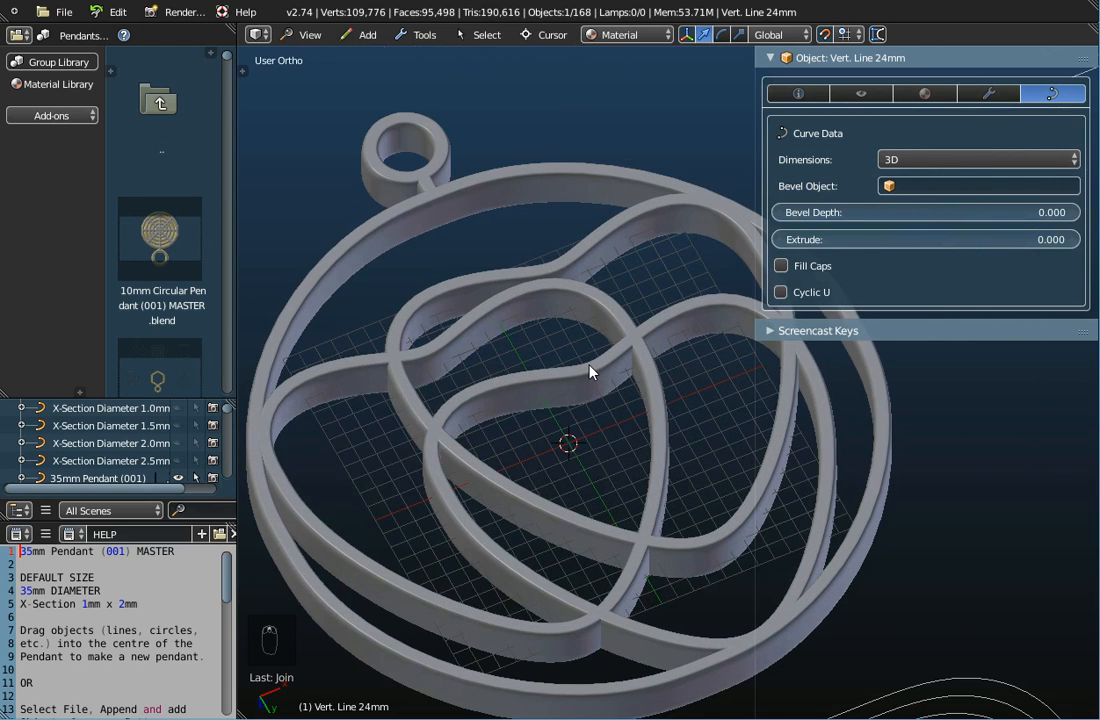
pyautogui.scroll(-1, 607, 415)
pyautogui.moveTo(607, 415); pyautogui.dragTo(606, 447, button='middle')
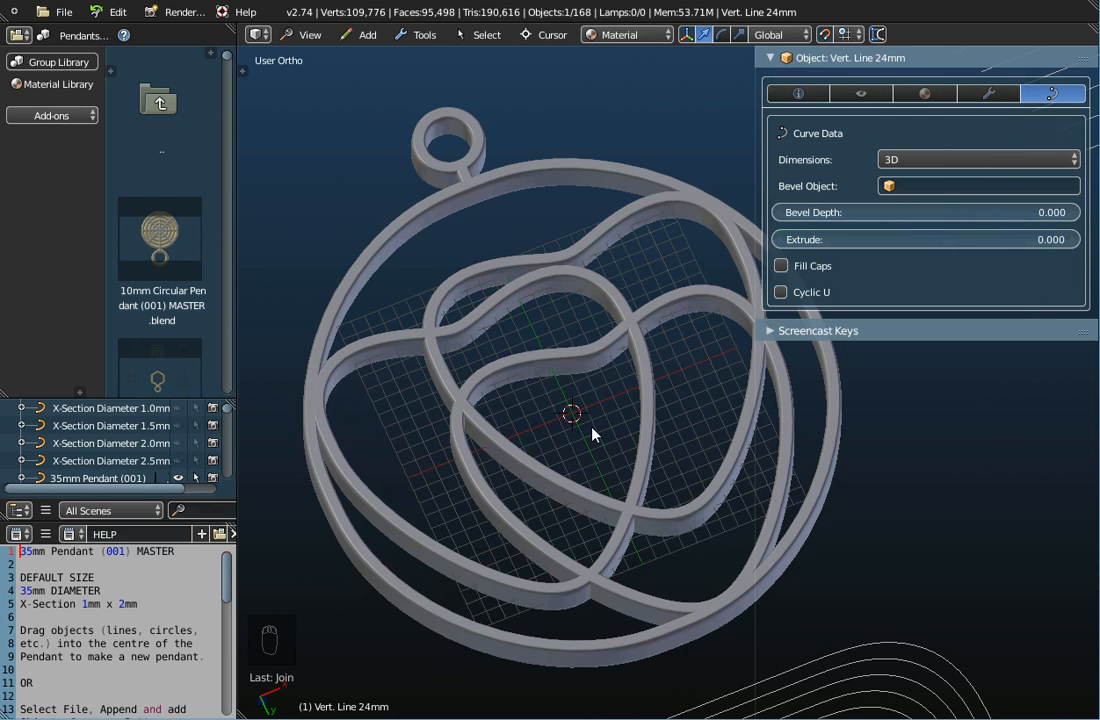
pyautogui.scroll(-2, 592, 432)
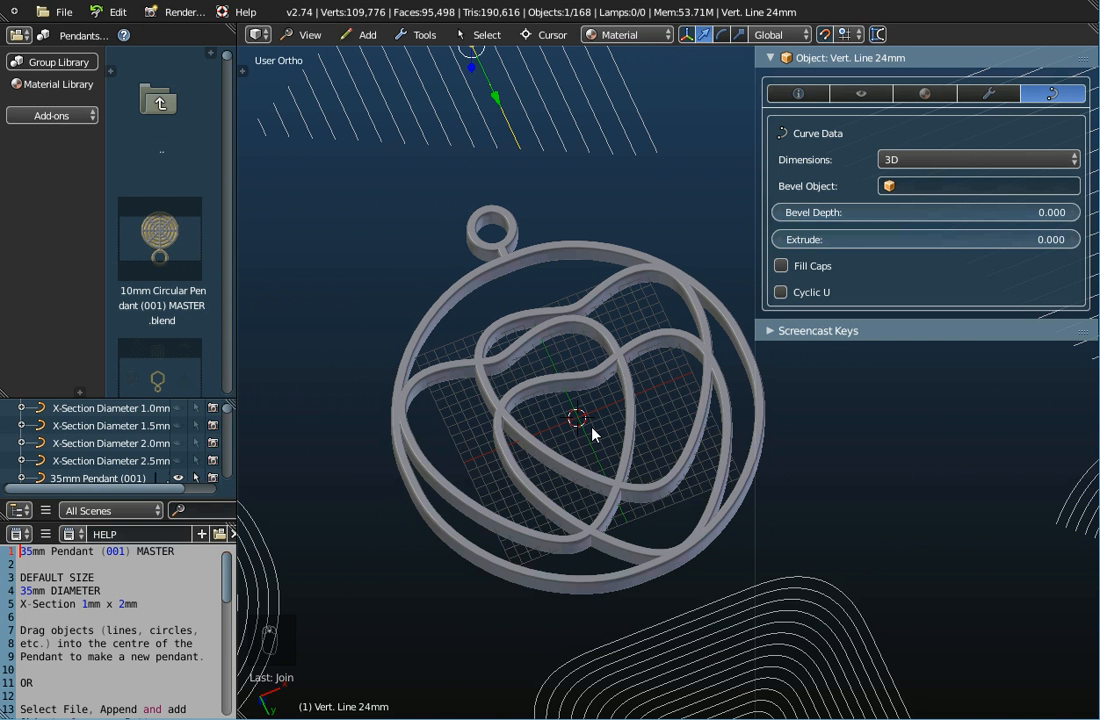